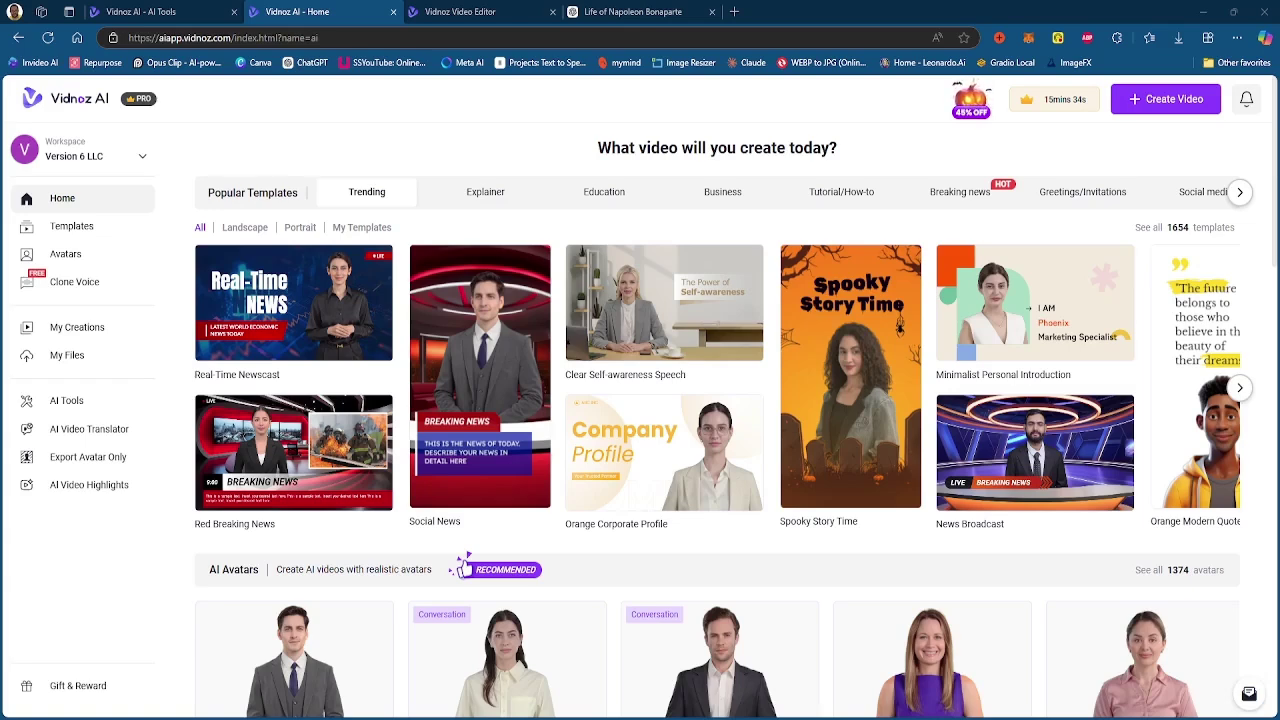
Look over the trending templates on the Home page, landing on Red Breaking News
{"action": "mouse_move", "coordinate": [293, 302]}
{"action": "mouse_move", "coordinate": [535, 289]}
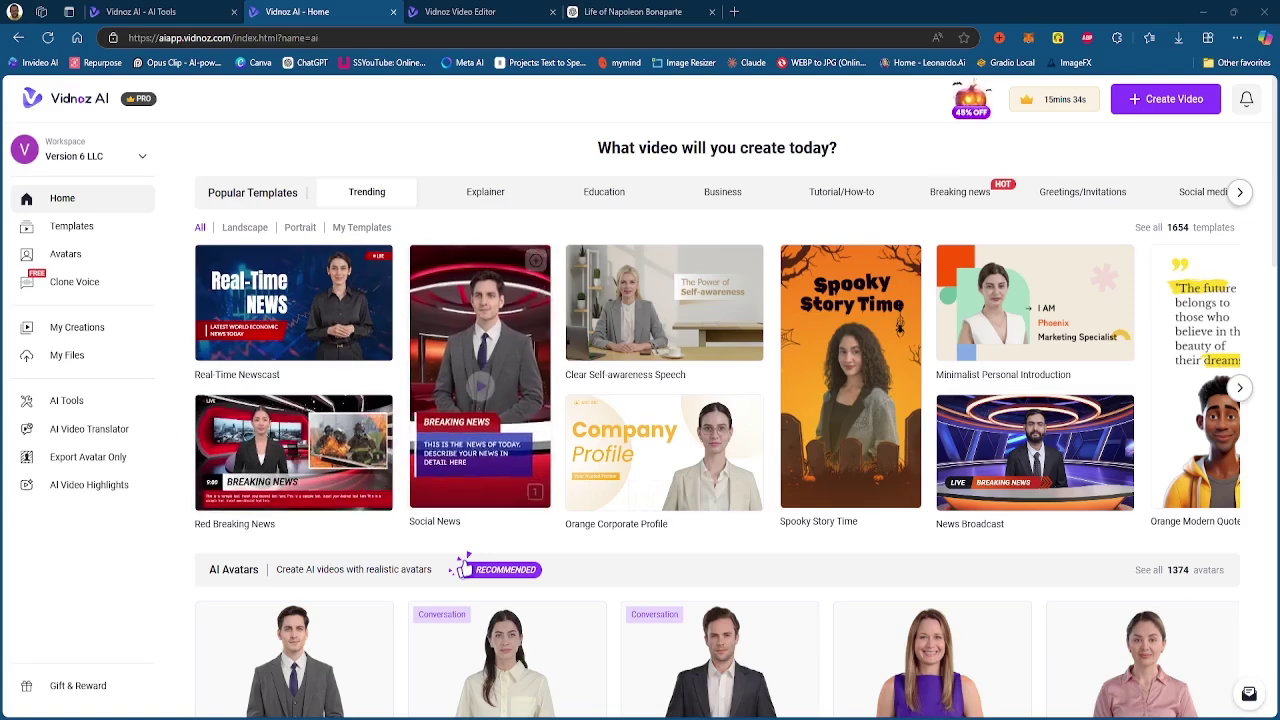
{"action": "mouse_move", "coordinate": [293, 452]}
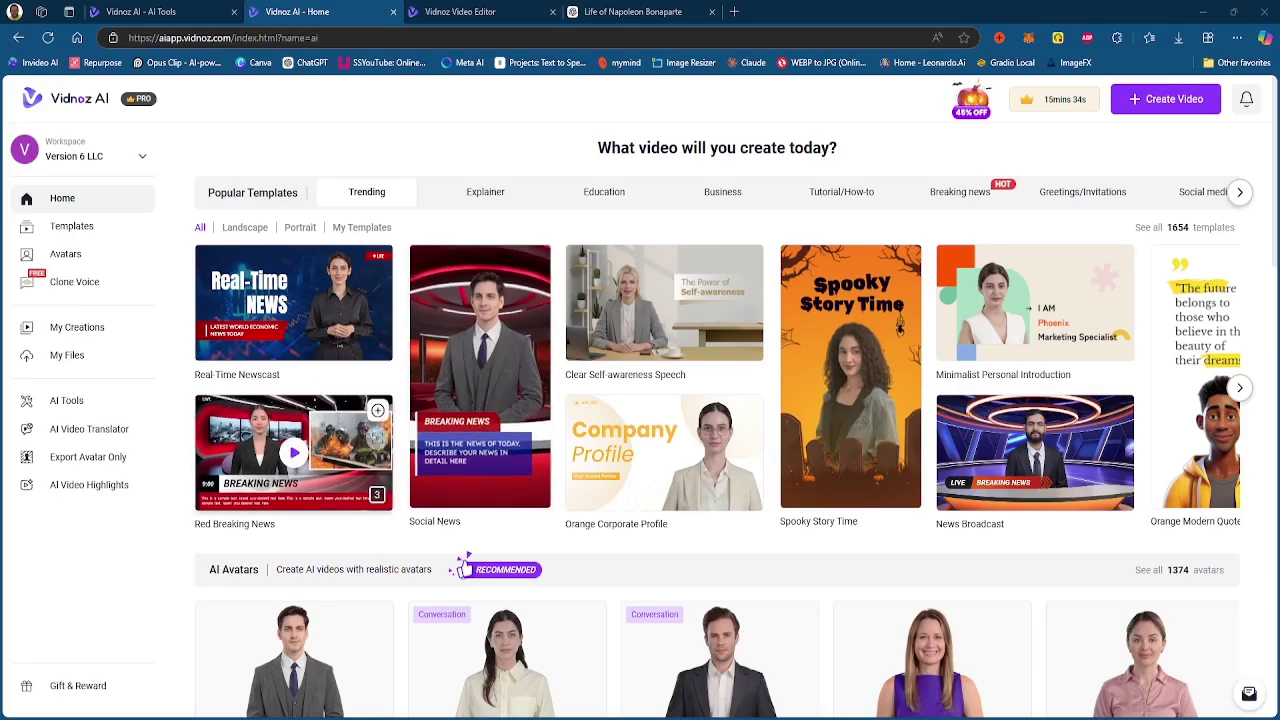
Open Red Breaking News for editing and drag the female anchor slightly left
{"action": "left_click", "coordinate": [263, 495]}
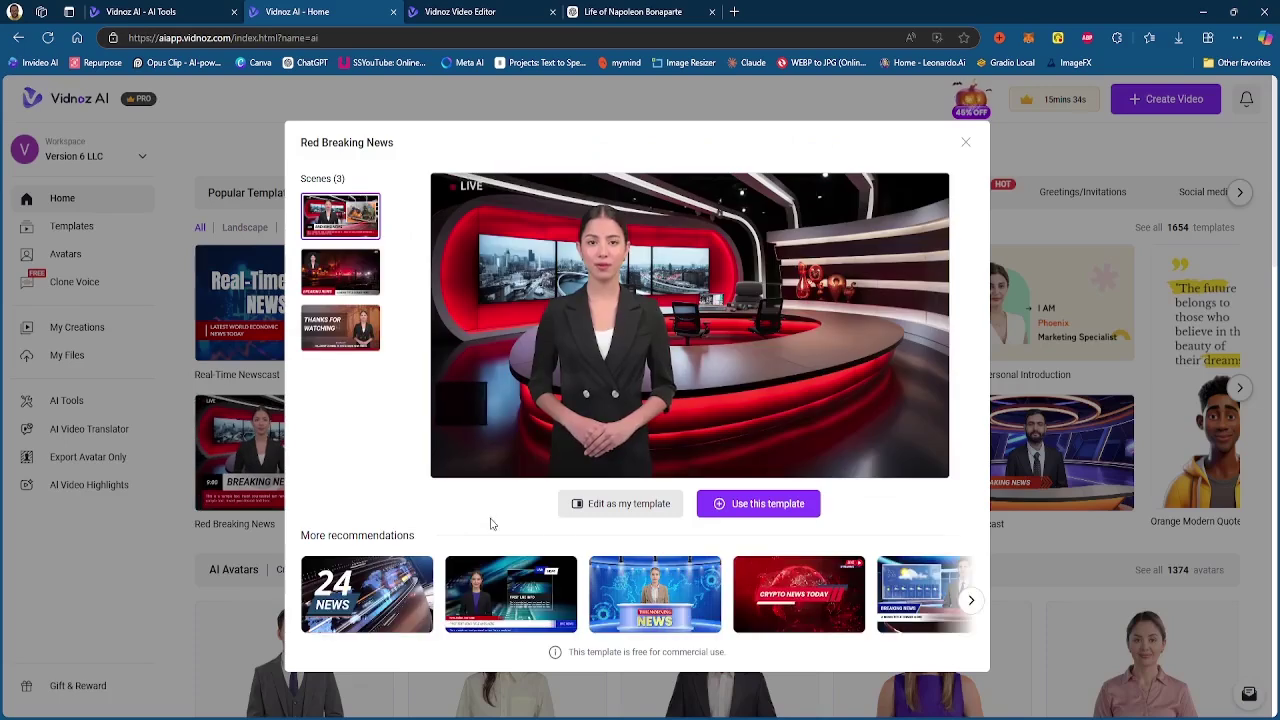
{"action": "left_click", "coordinate": [590, 505]}
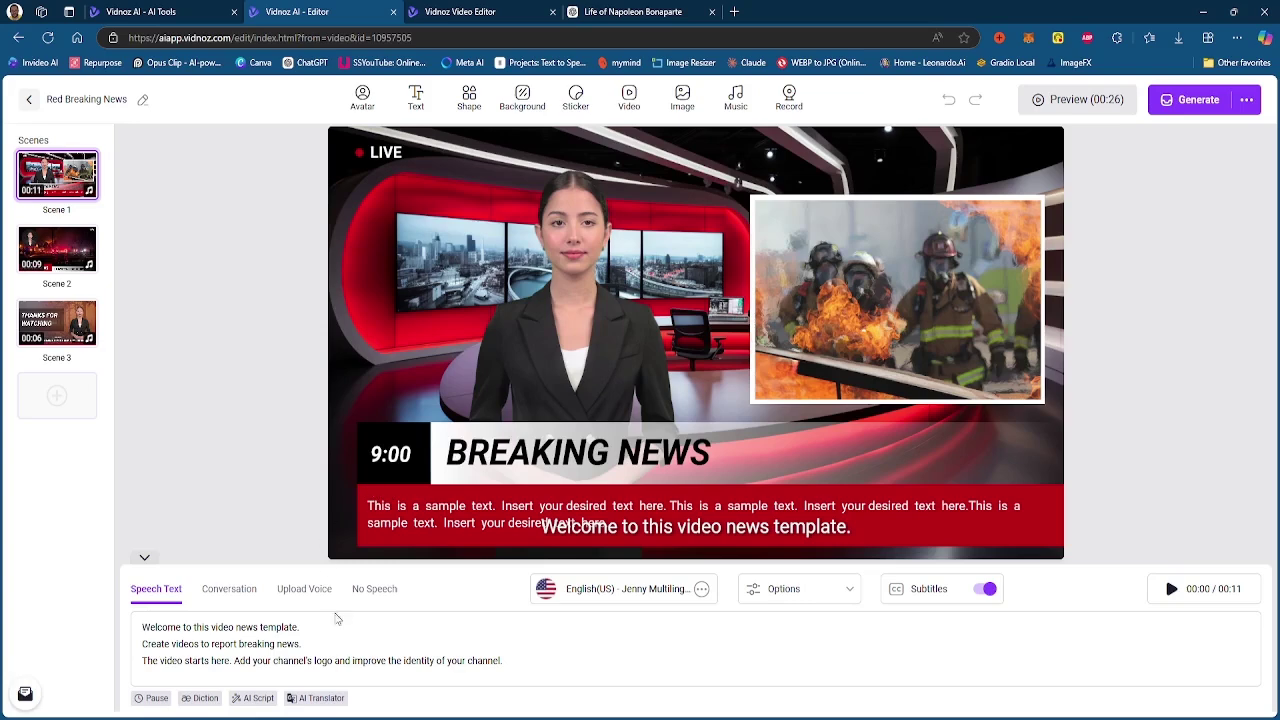
{"action": "left_click", "coordinate": [615, 292]}
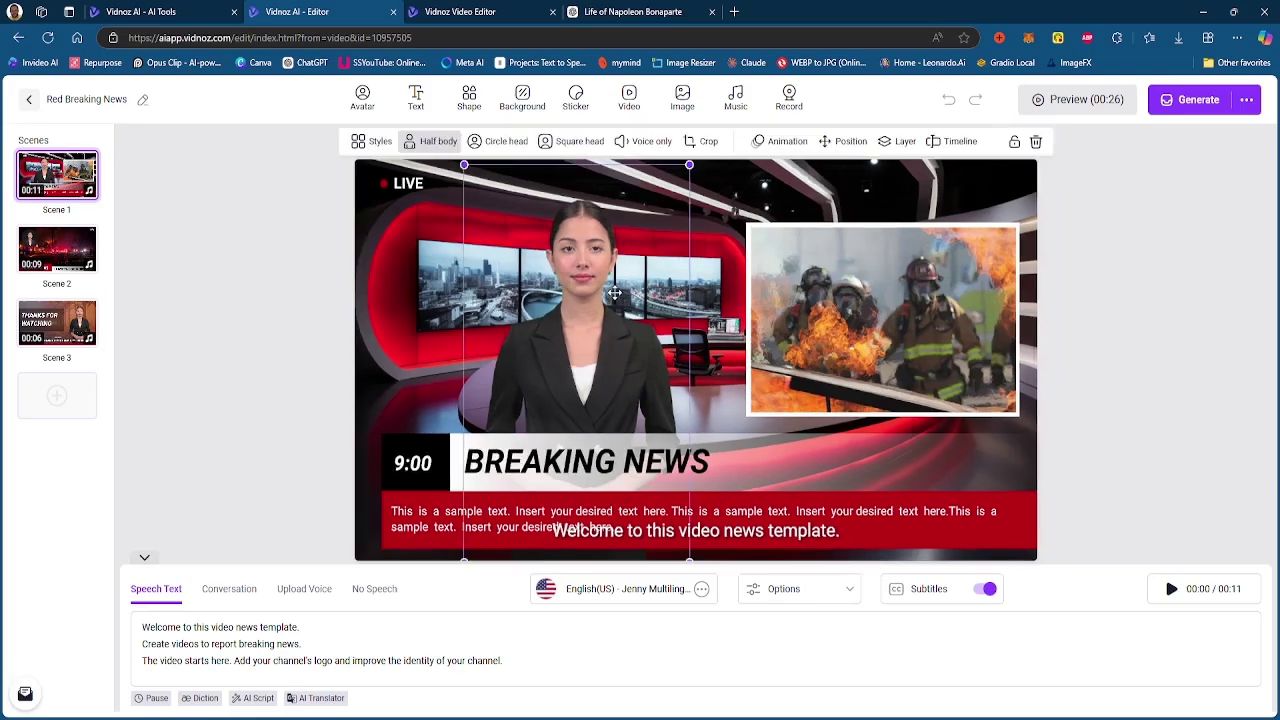
{"action": "left_click_drag", "start_coordinate": [570, 298], "coordinate": [543, 298]}
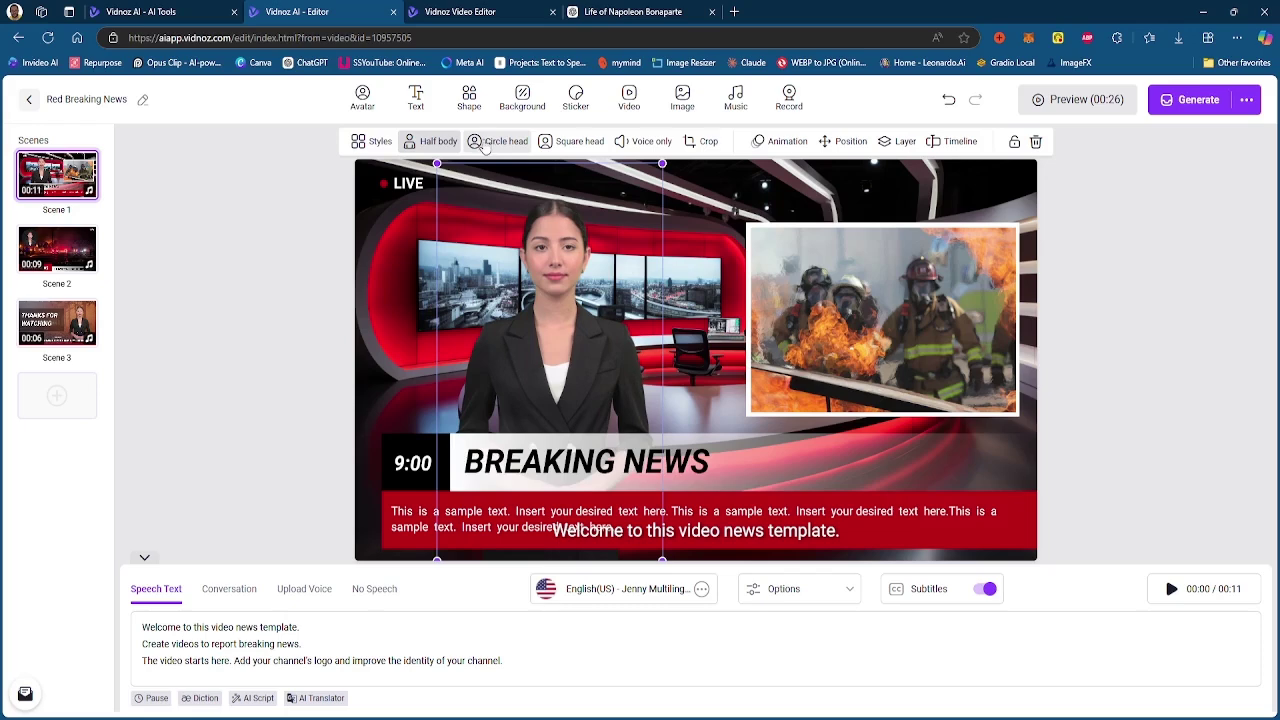
Try Circle head and Square head framings, then keep the anchor at Half body
{"action": "left_click", "coordinate": [505, 147]}
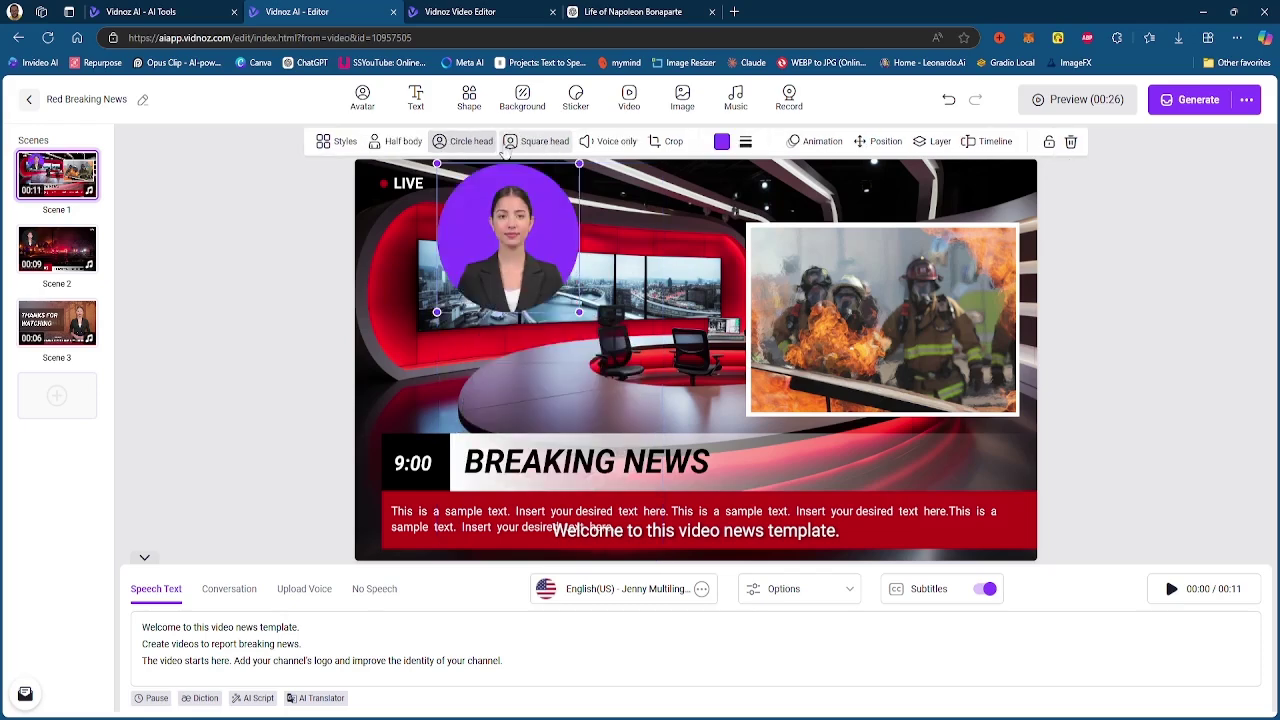
{"action": "left_click", "coordinate": [410, 148]}
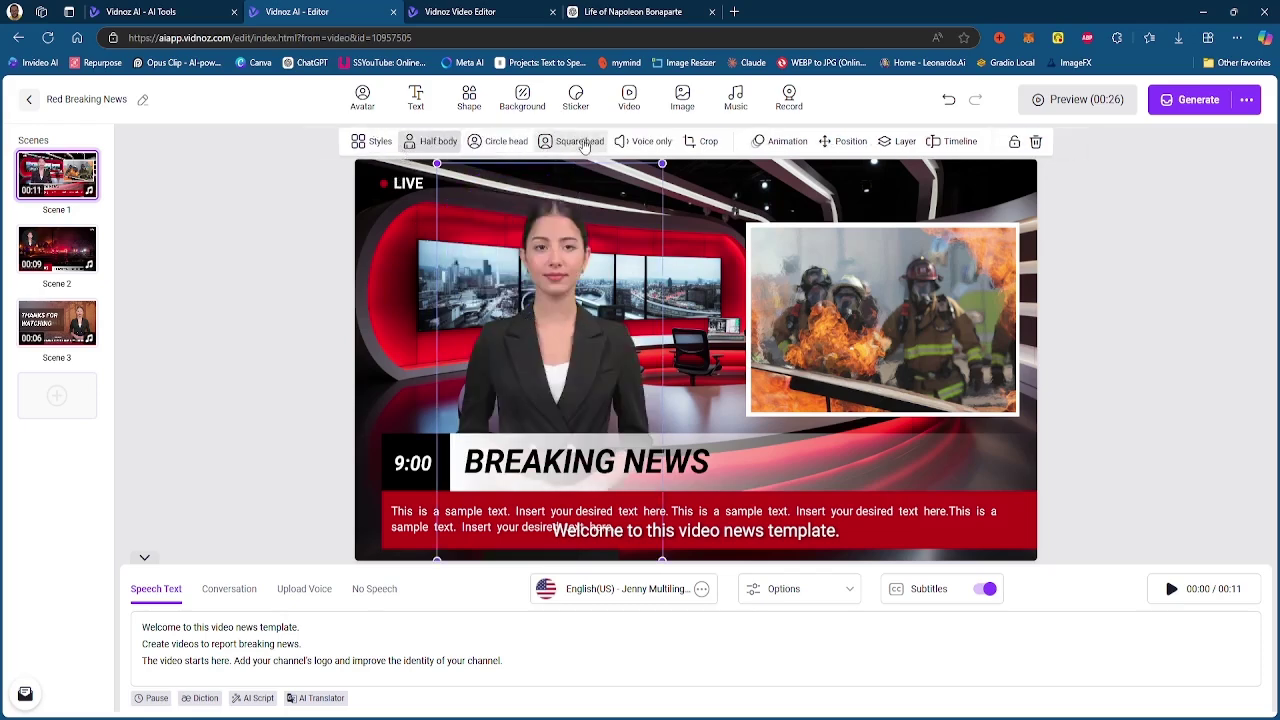
{"action": "left_click", "coordinate": [568, 141]}
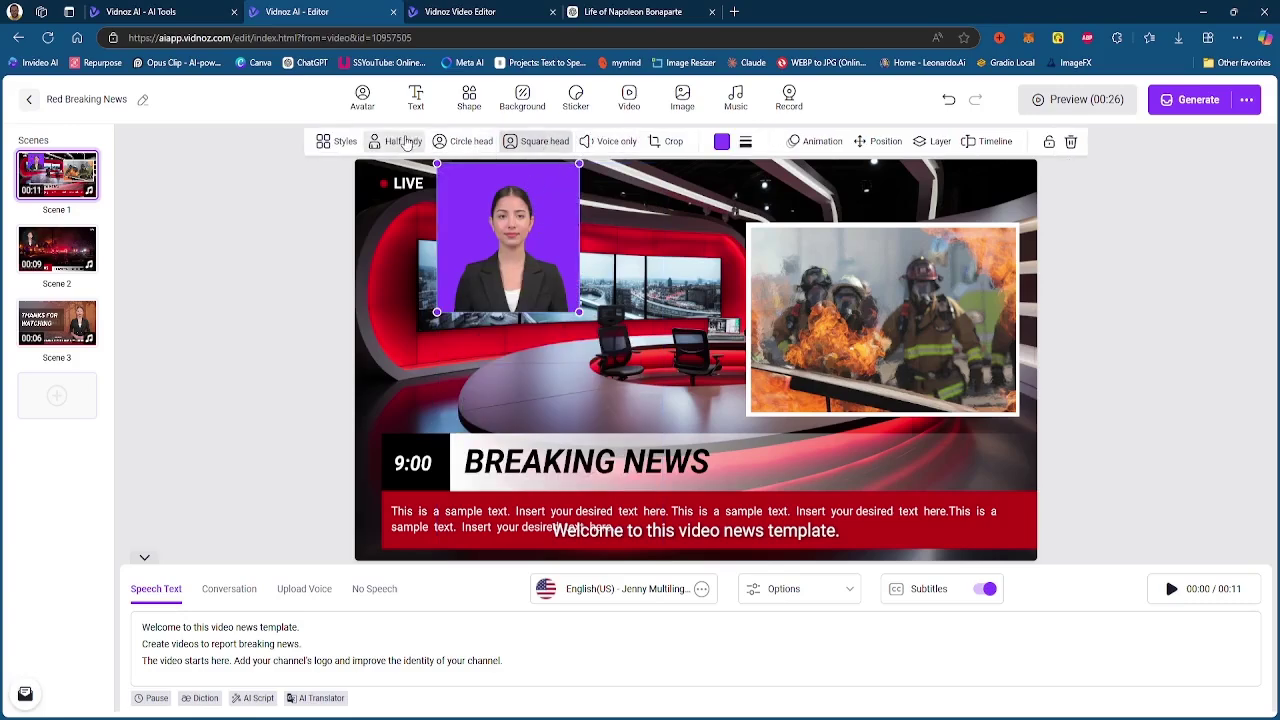
{"action": "left_click", "coordinate": [466, 143]}
{"action": "left_click", "coordinate": [400, 141]}
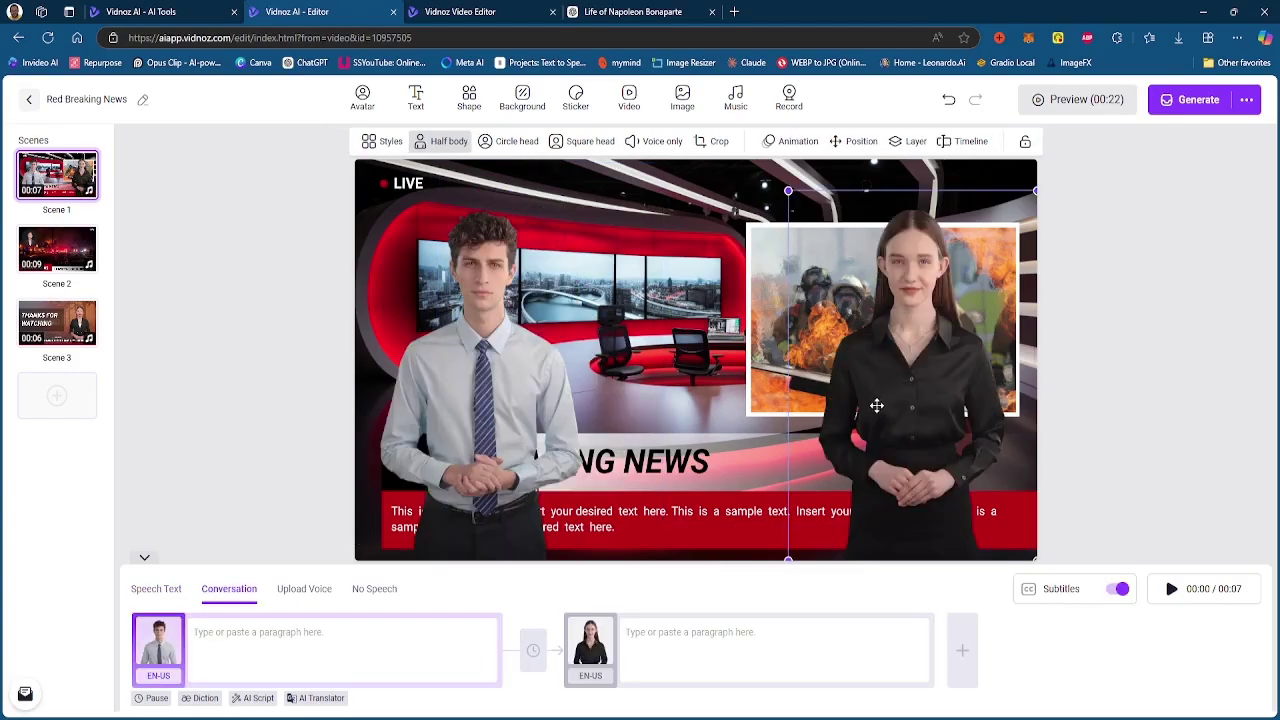
Set the conversation anchors to Ainara - Shirt and Ronald - Office
{"action": "left_click", "coordinate": [590, 645]}
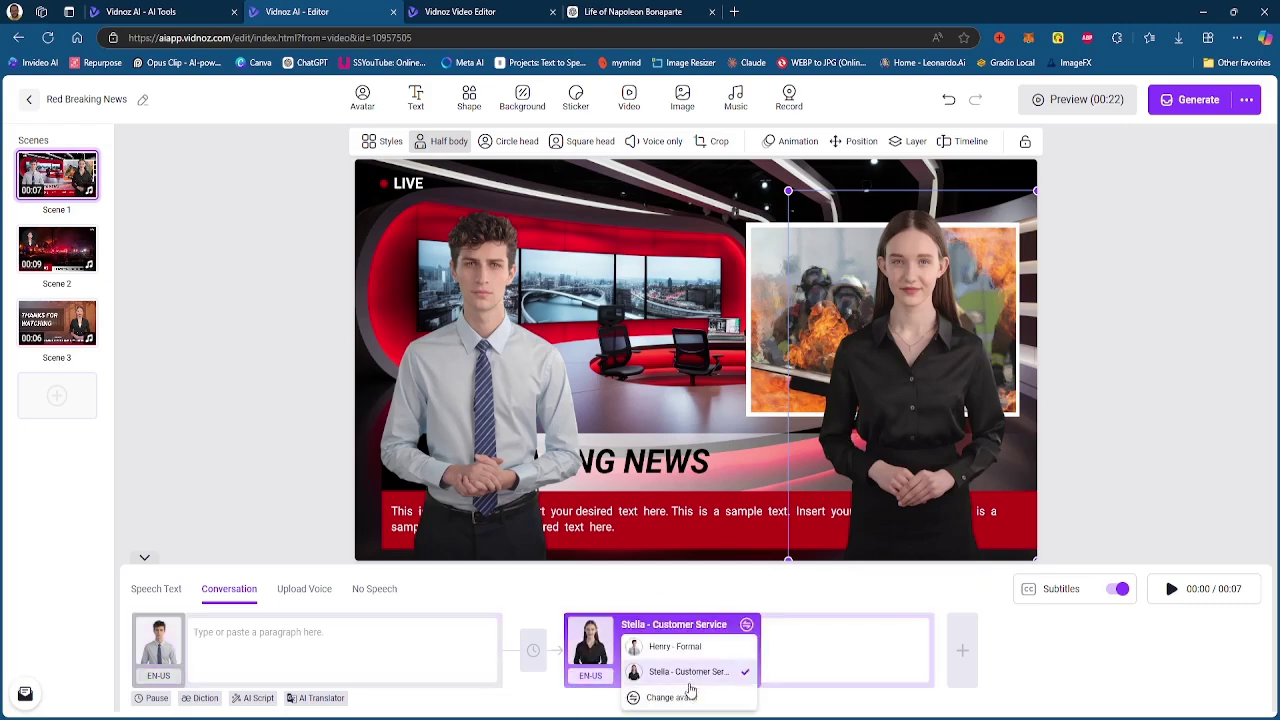
{"action": "left_click", "coordinate": [672, 697]}
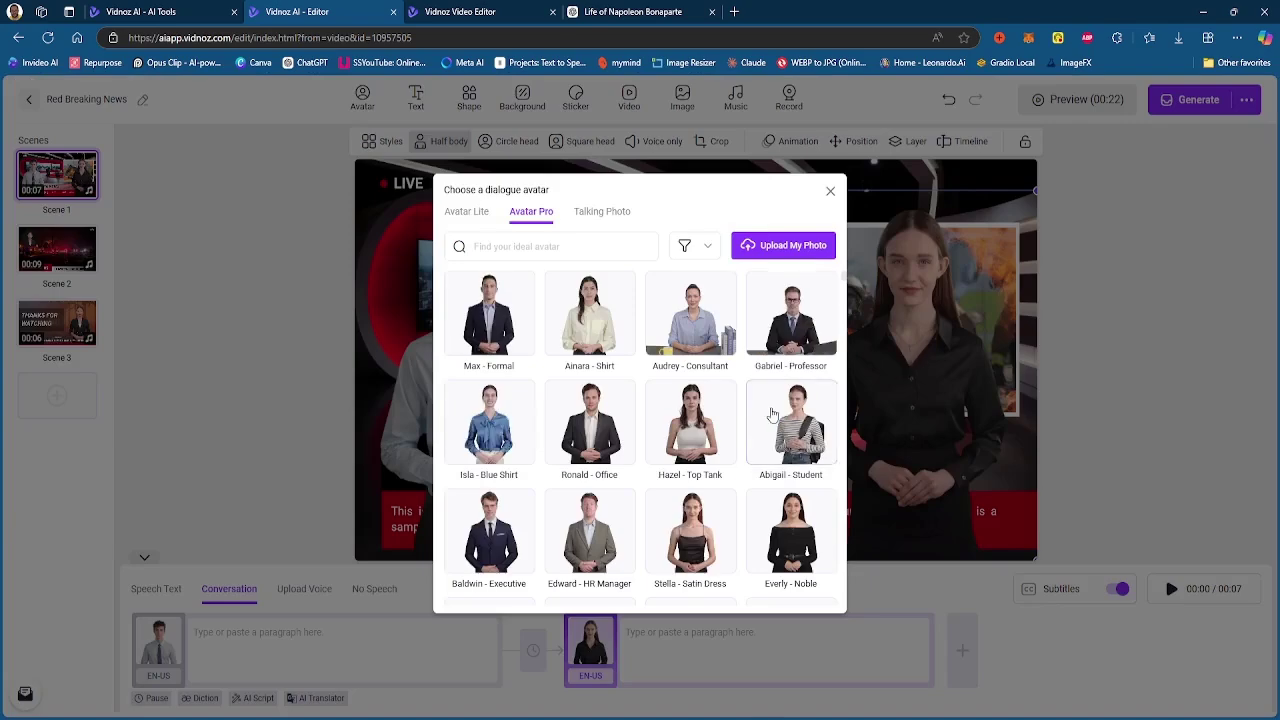
{"action": "left_click", "coordinate": [599, 355]}
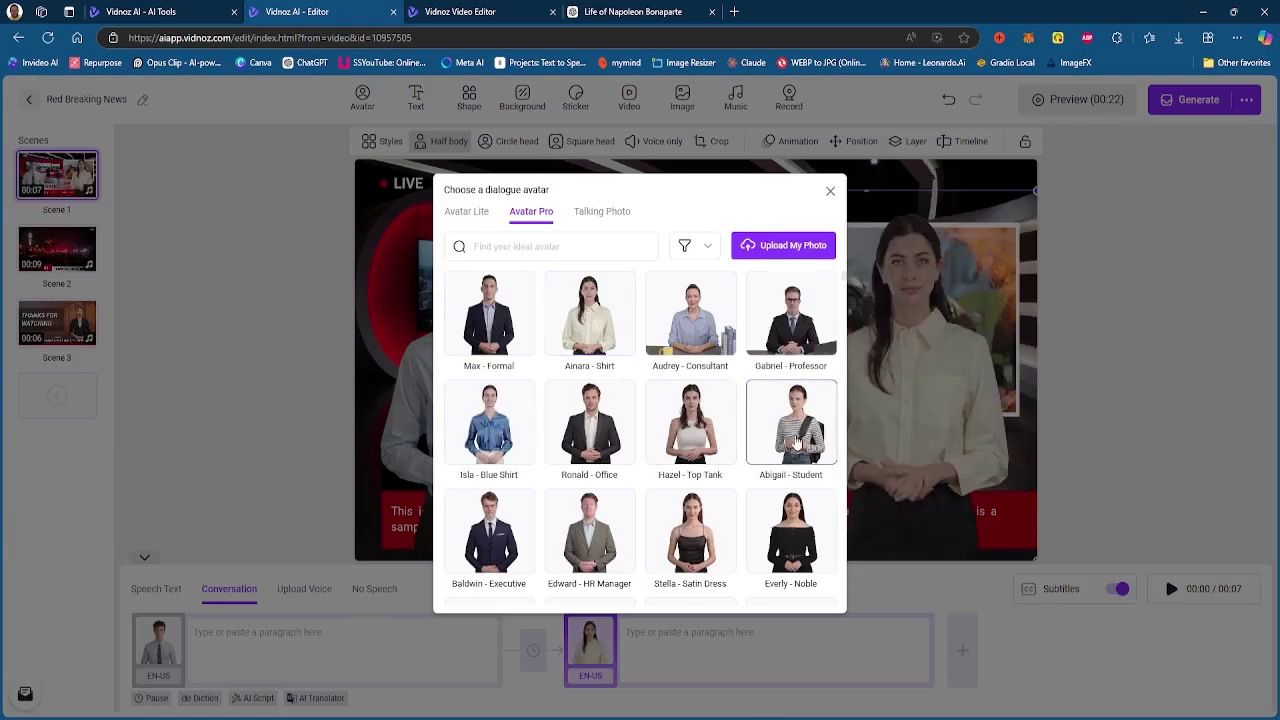
{"action": "left_click", "coordinate": [829, 192]}
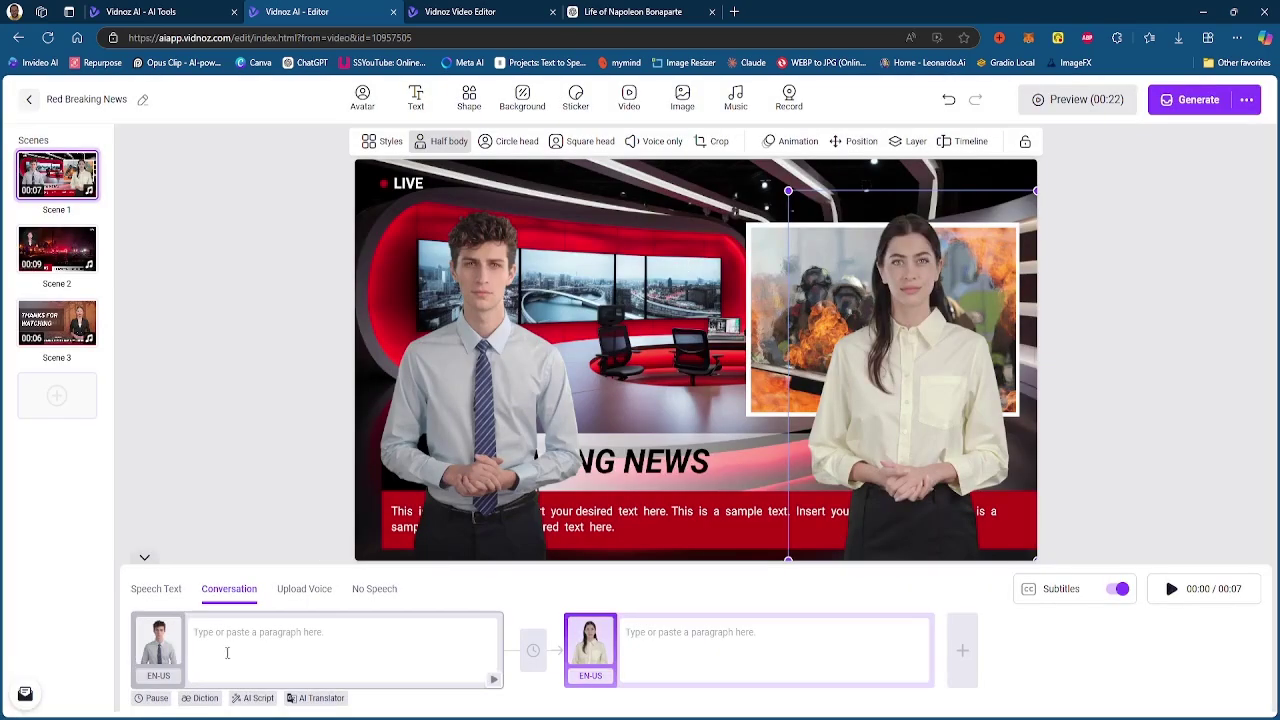
{"action": "left_click", "coordinate": [158, 645]}
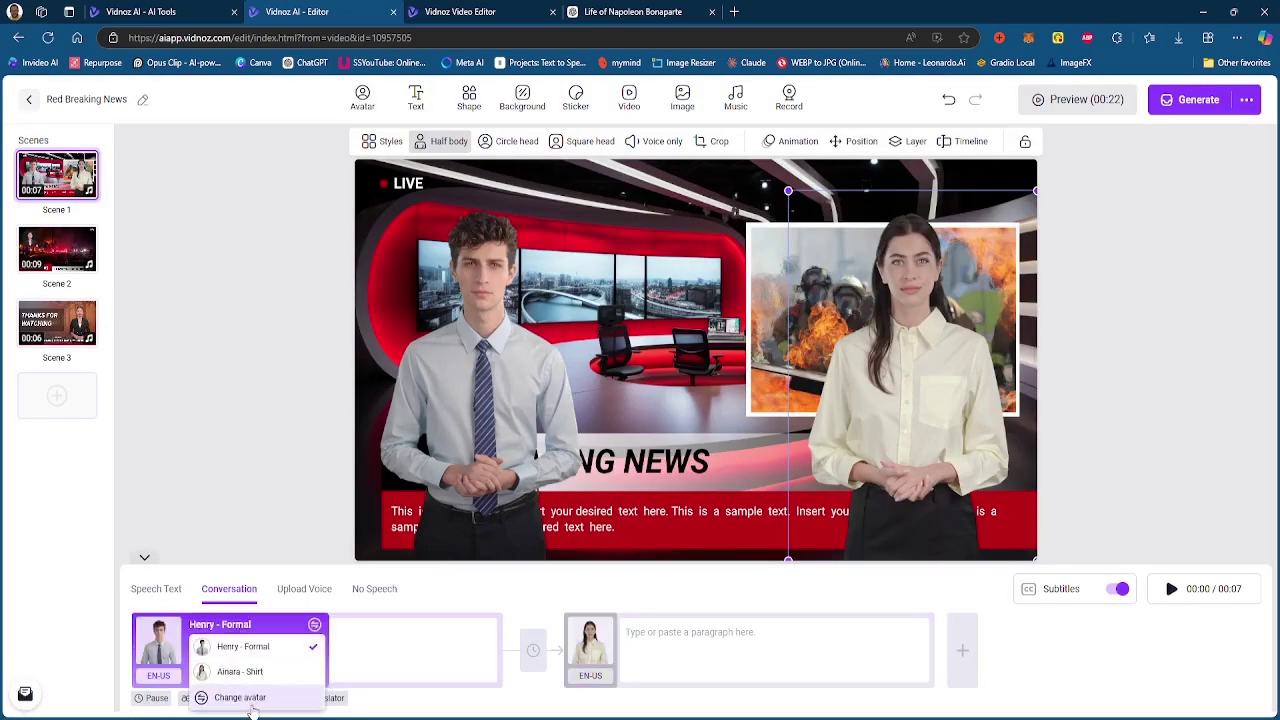
{"action": "left_click", "coordinate": [240, 697]}
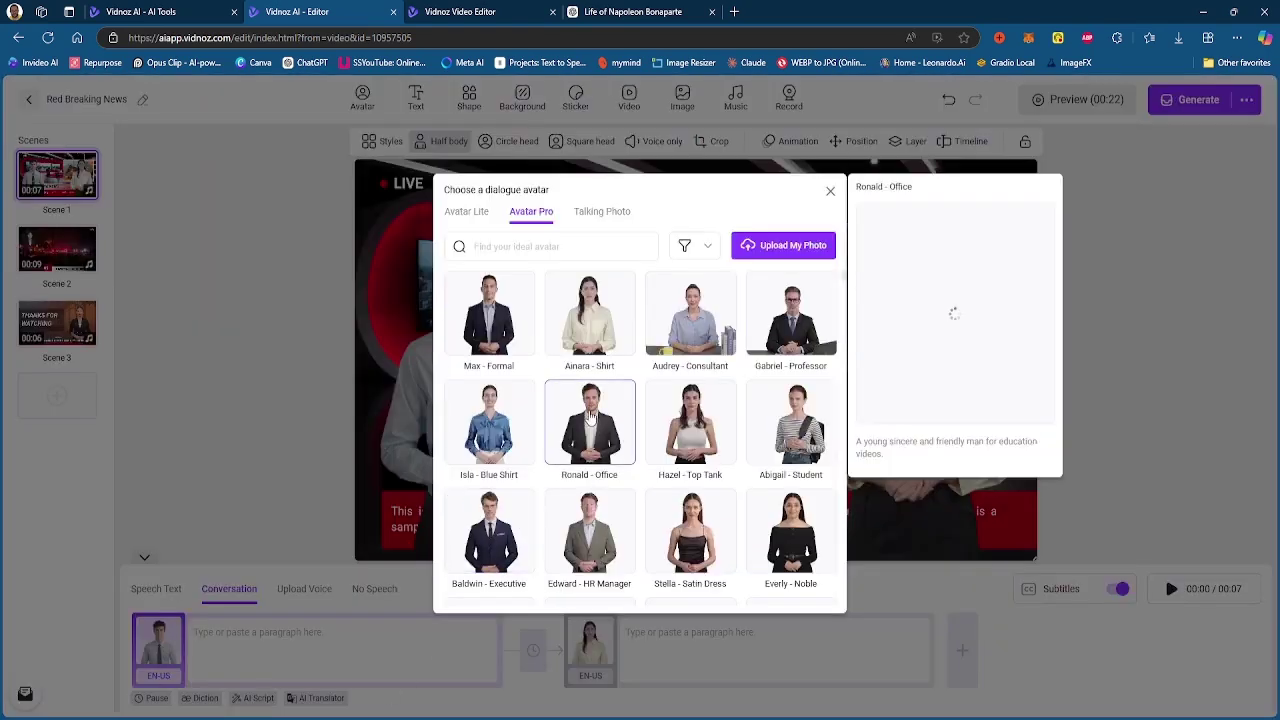
{"action": "left_click", "coordinate": [829, 191]}
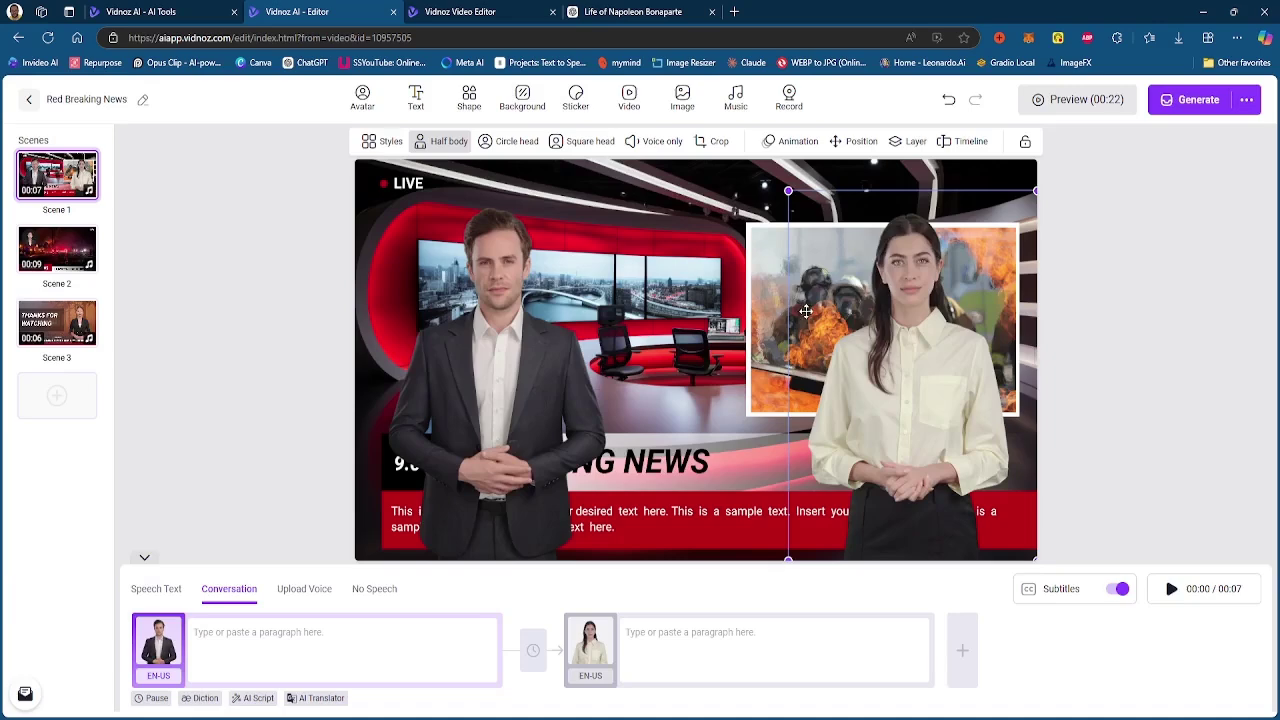
Move the fire image to the upper middle and shrink it, nudging the male anchor left
{"action": "left_click", "coordinate": [808, 316]}
{"action": "left_click_drag", "start_coordinate": [808, 316], "coordinate": [616, 268]}
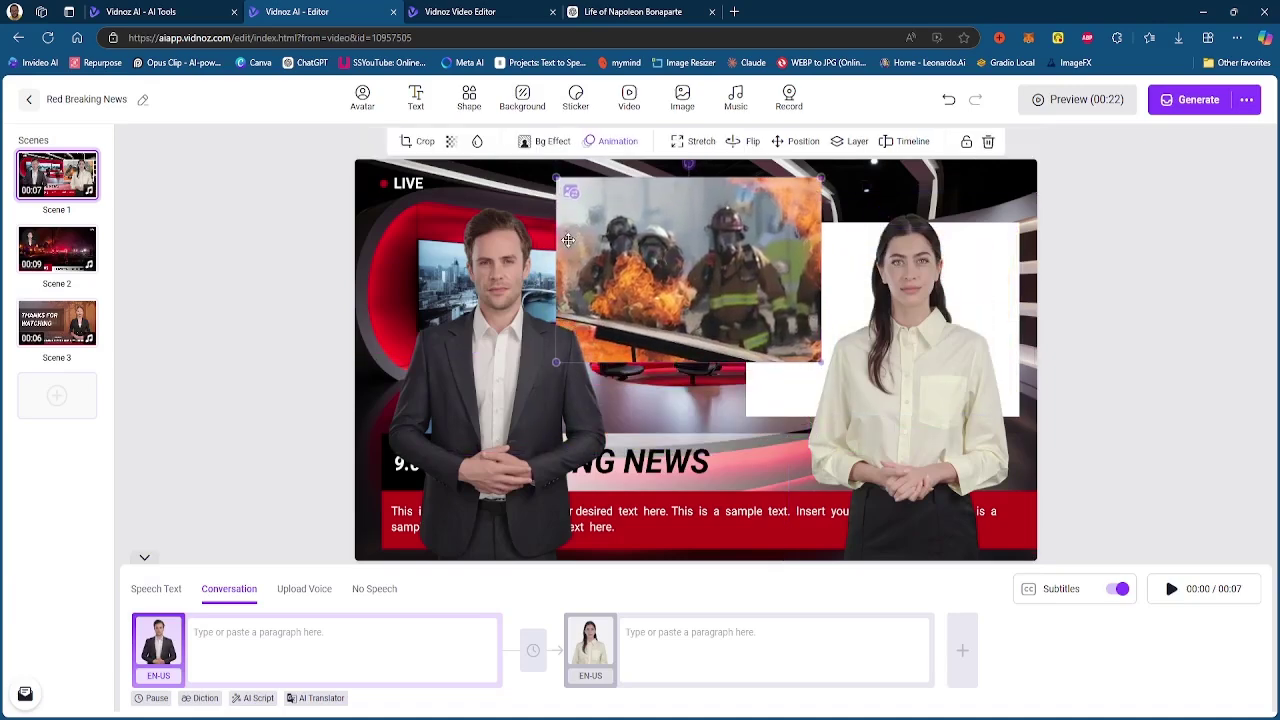
{"action": "left_click_drag", "start_coordinate": [516, 374], "coordinate": [493, 383]}
{"action": "left_click_drag", "start_coordinate": [641, 330], "coordinate": [669, 314]}
{"action": "left_click", "coordinate": [678, 405]}
{"action": "left_click", "coordinate": [706, 334]}
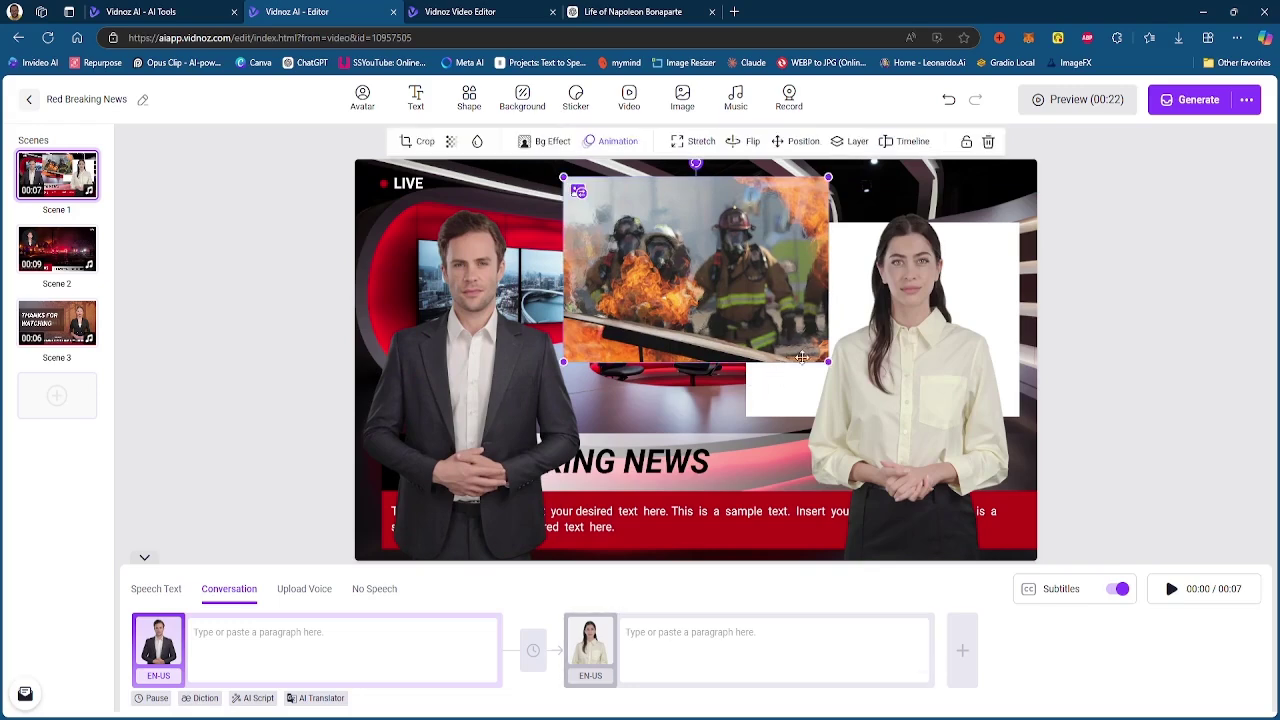
{"action": "left_click_drag", "start_coordinate": [828, 362], "coordinate": [800, 337]}
{"action": "left_click_drag", "start_coordinate": [732, 302], "coordinate": [746, 298]}
{"action": "left_click", "coordinate": [716, 360]}
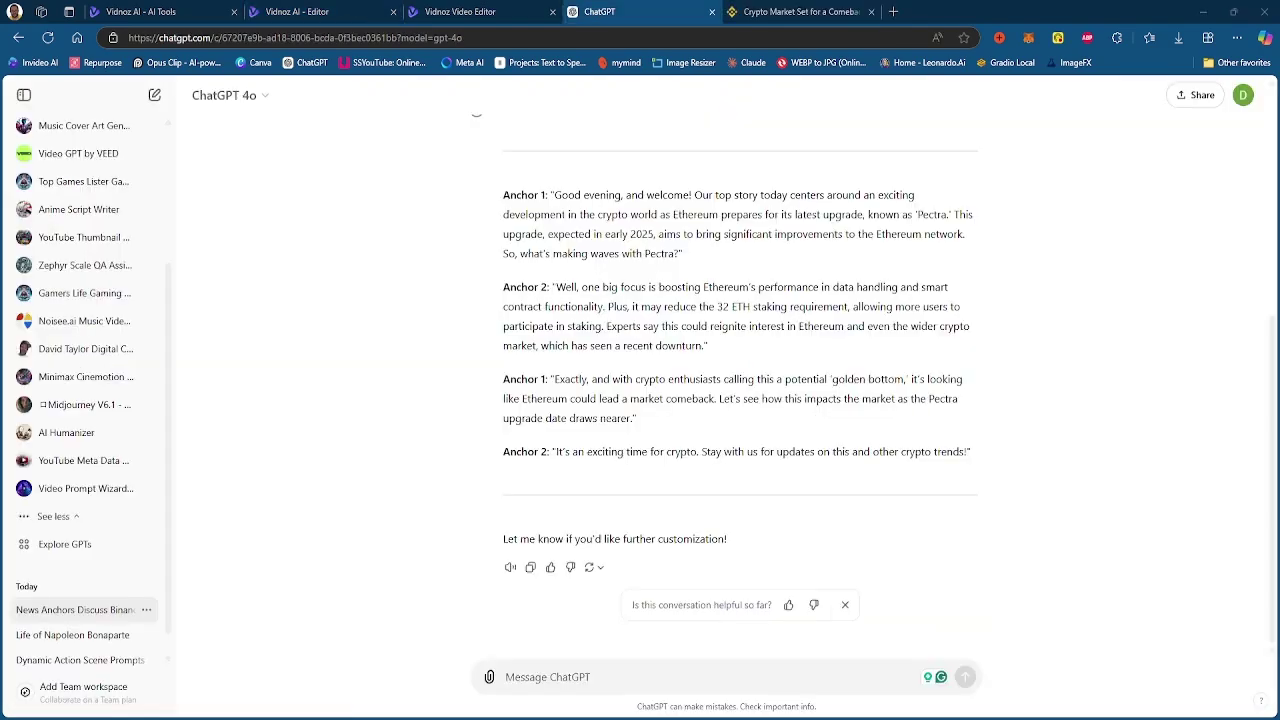
Check the Binance Square article, then select the full four-line Anchor 1/Anchor 2 script in ChatGPT
{"action": "scroll", "coordinate": [760, 300], "scroll_direction": "down", "scroll_amount": 2}
{"action": "scroll", "coordinate": [760, 300], "scroll_direction": "up", "scroll_amount": 3}
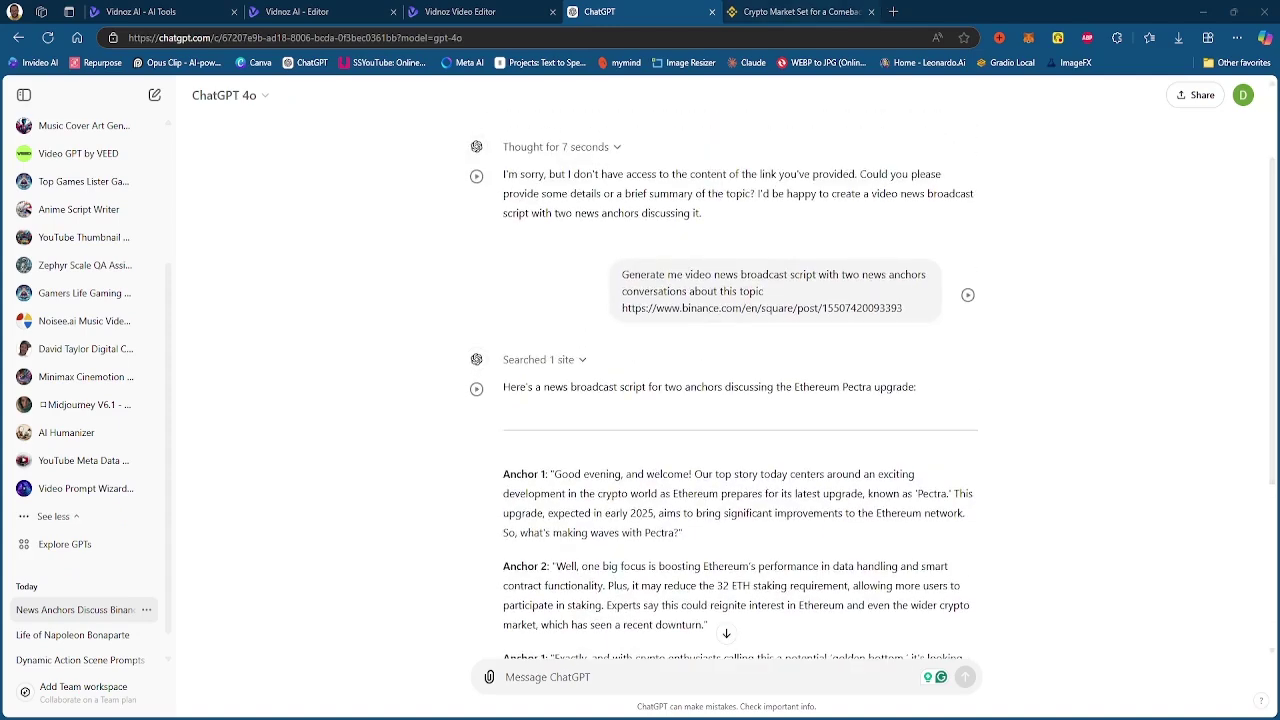
{"action": "left_click", "coordinate": [766, 13]}
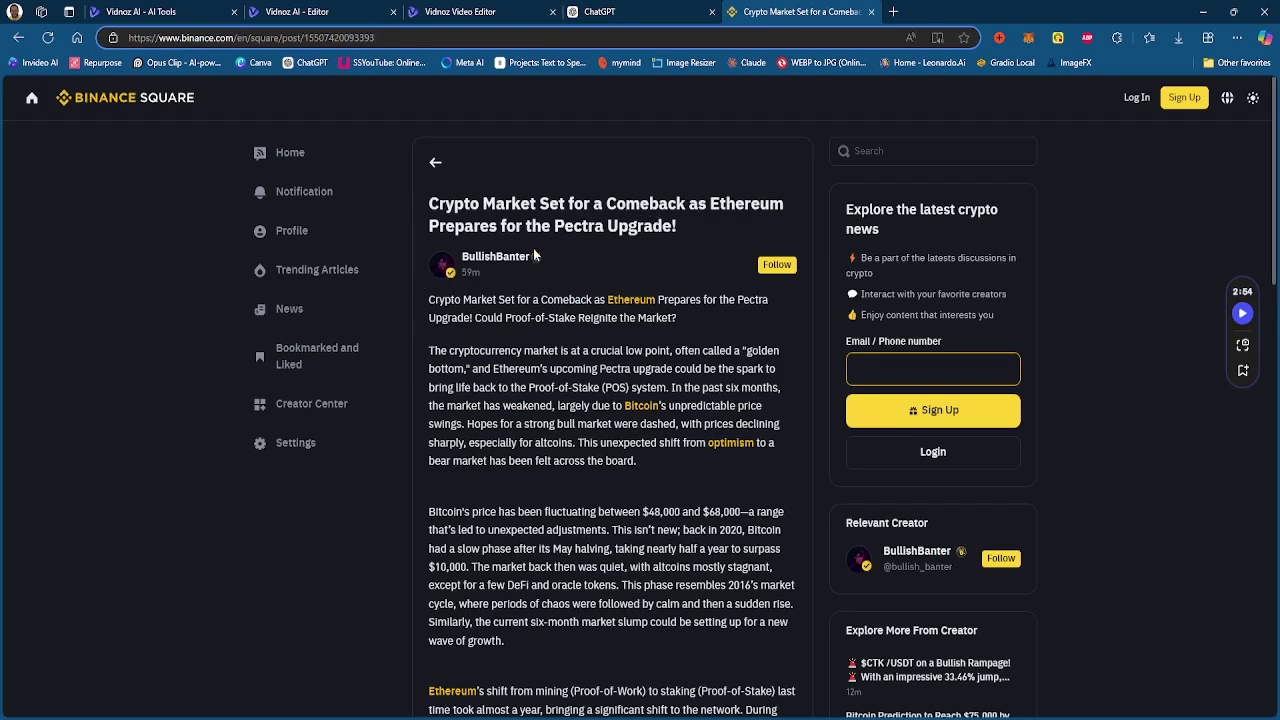
{"action": "left_click", "coordinate": [603, 13]}
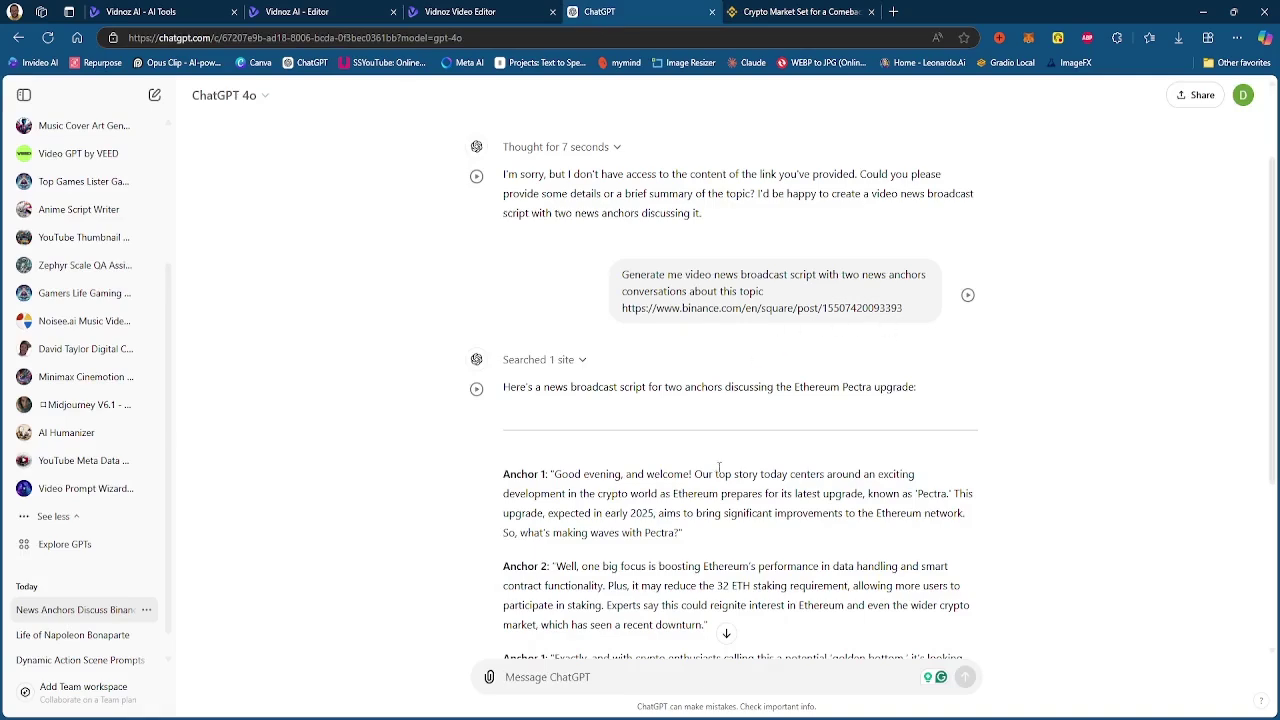
{"action": "scroll", "coordinate": [726, 472], "scroll_direction": "down", "scroll_amount": 3}
{"action": "left_click_drag", "start_coordinate": [970, 458], "coordinate": [503, 198]}
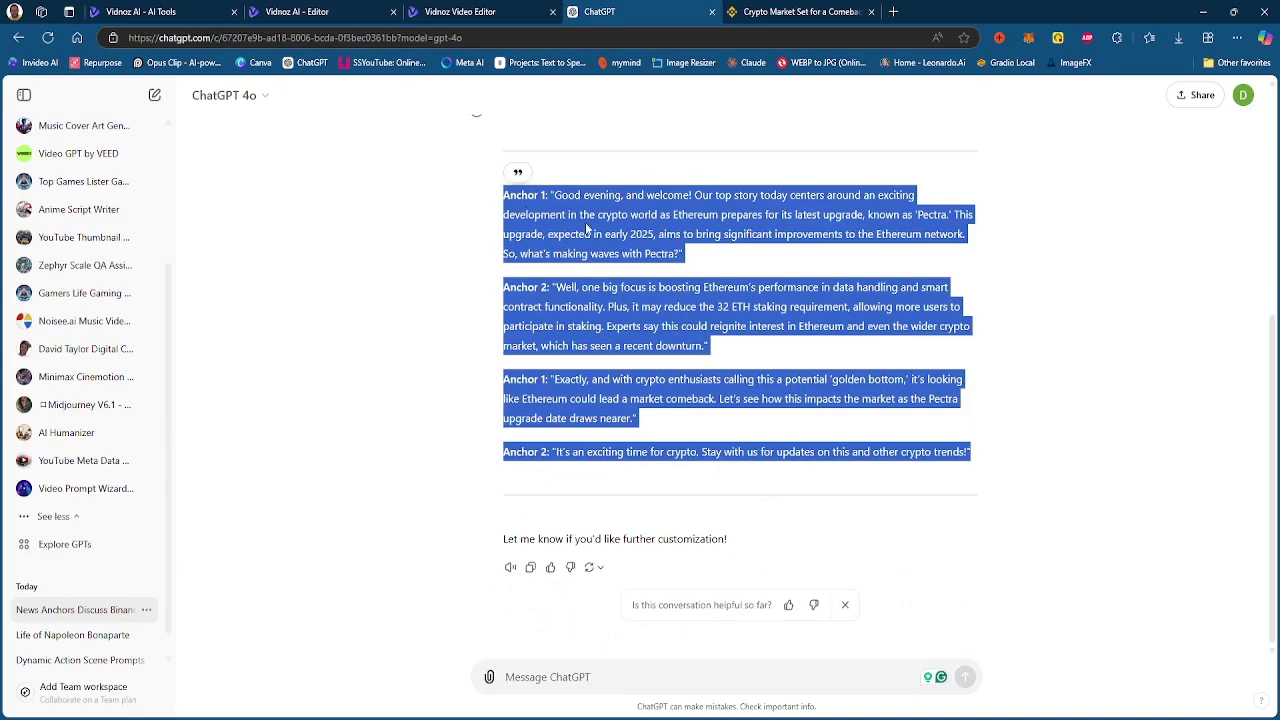
Paste the script into the first speaker's text and delete its 'Anchor 1:' label
{"action": "left_click", "coordinate": [455, 11]}
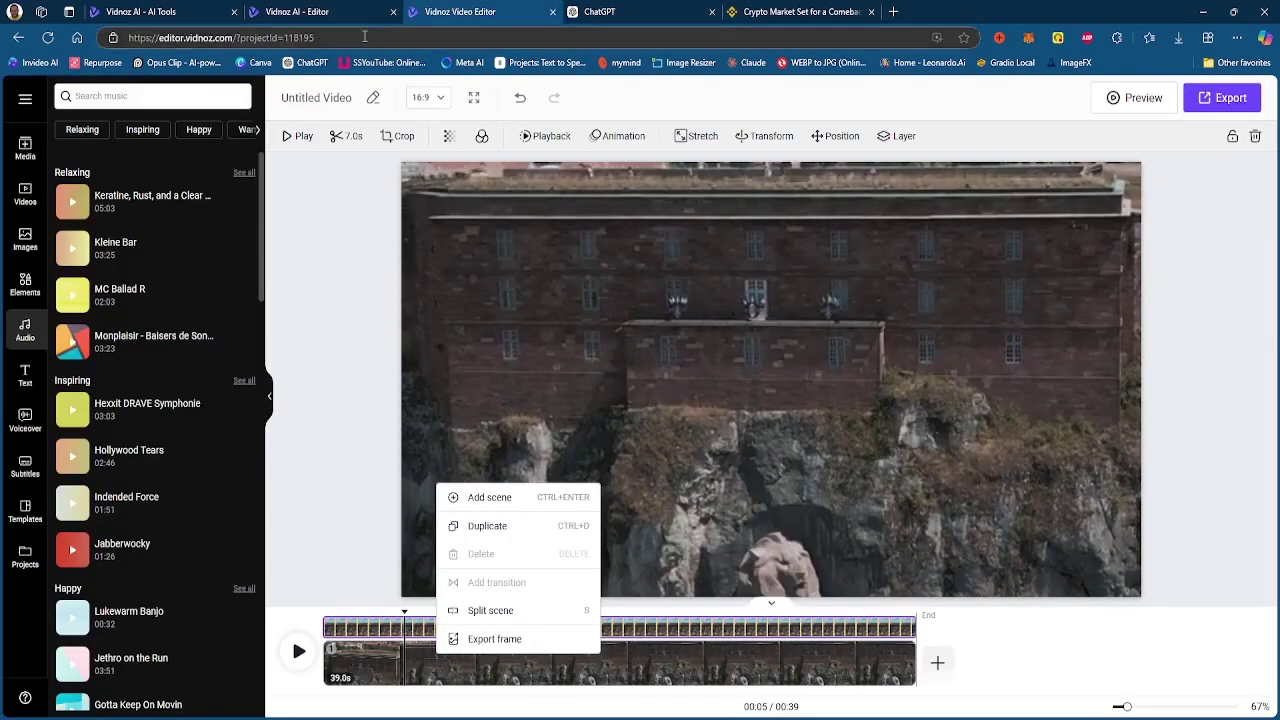
{"action": "left_click", "coordinate": [280, 13]}
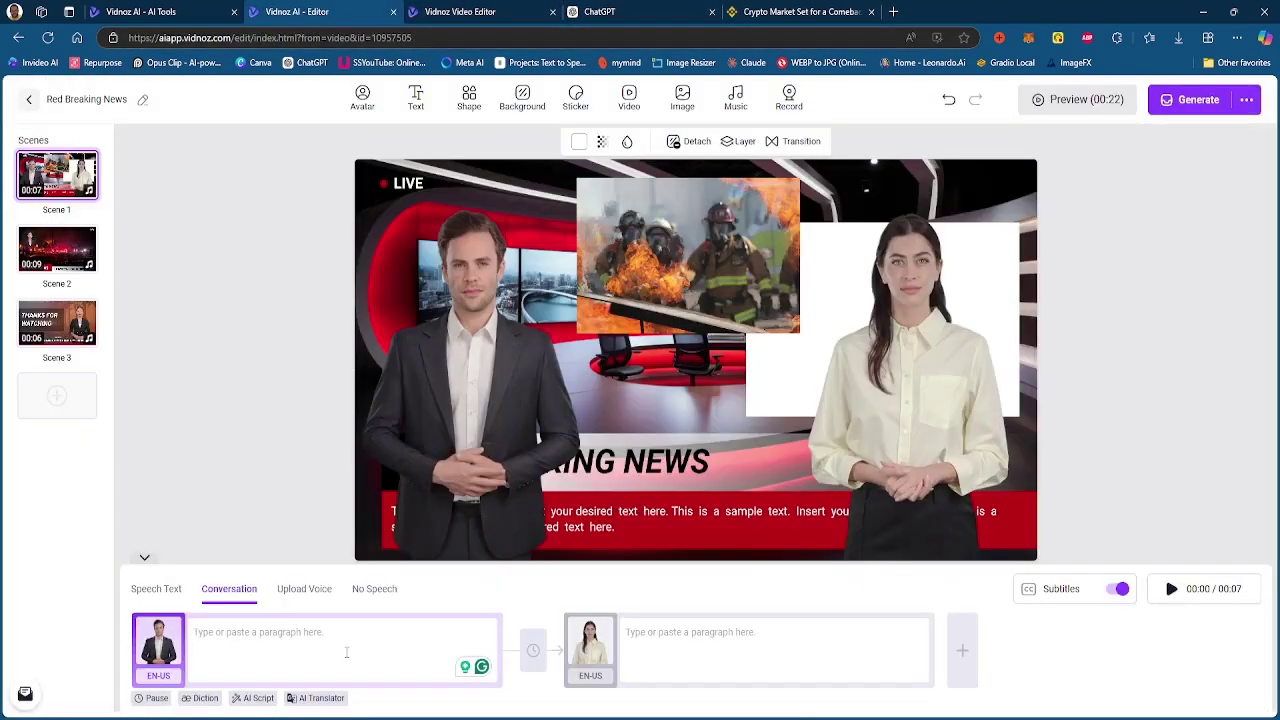
{"action": "key", "text": "ctrl+v"}
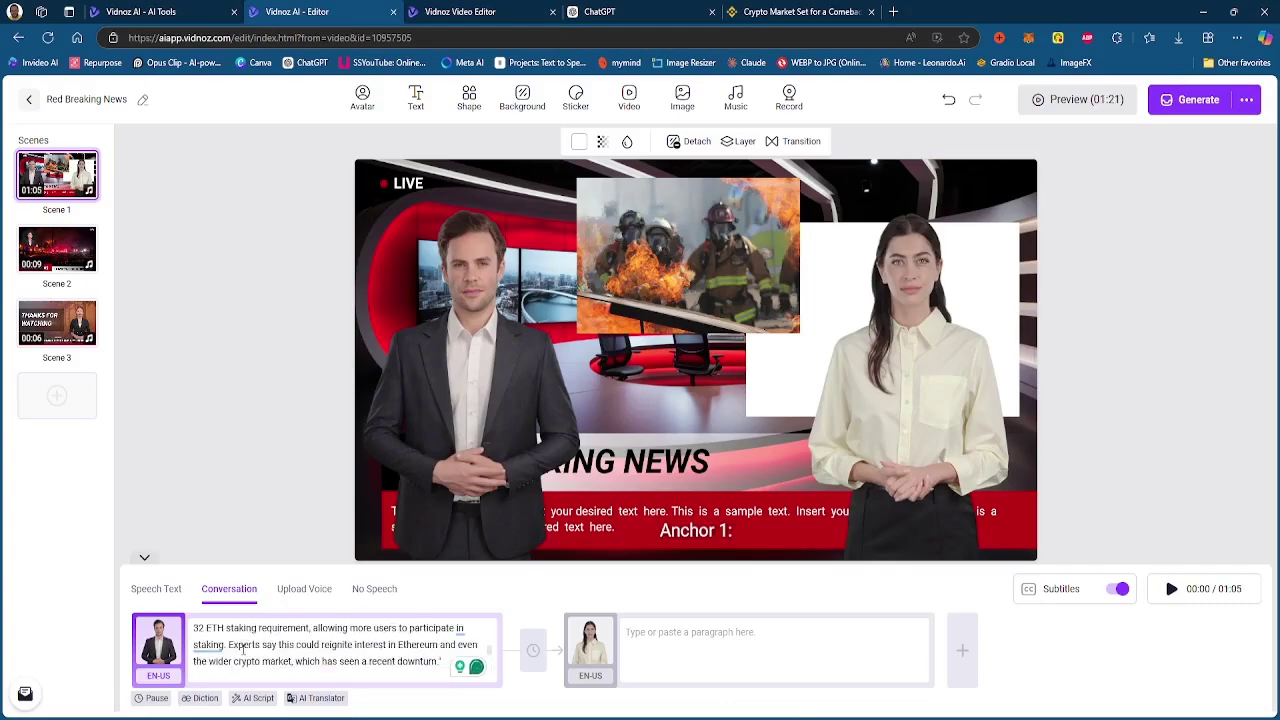
{"action": "left_click_drag", "start_coordinate": [237, 631], "coordinate": [130, 616]}
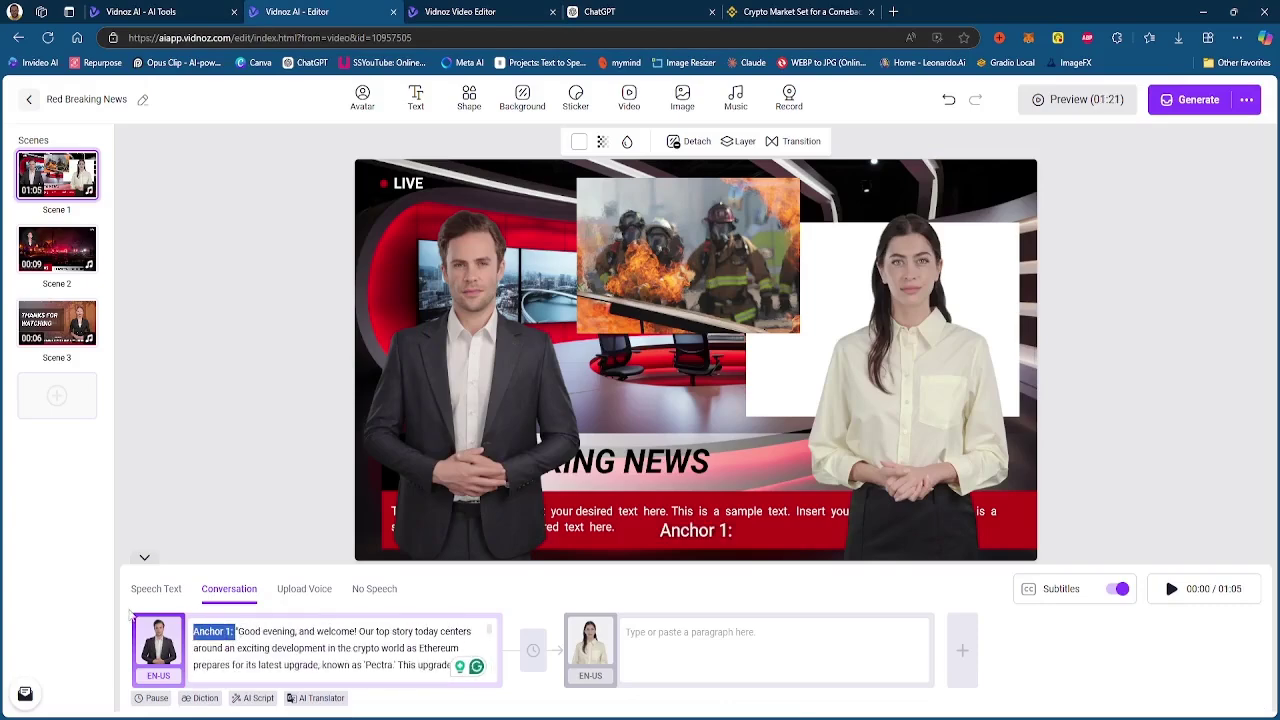
{"action": "key", "text": "BackSpace"}
{"action": "scroll", "coordinate": [291, 655], "scroll_direction": "down", "scroll_amount": 3}
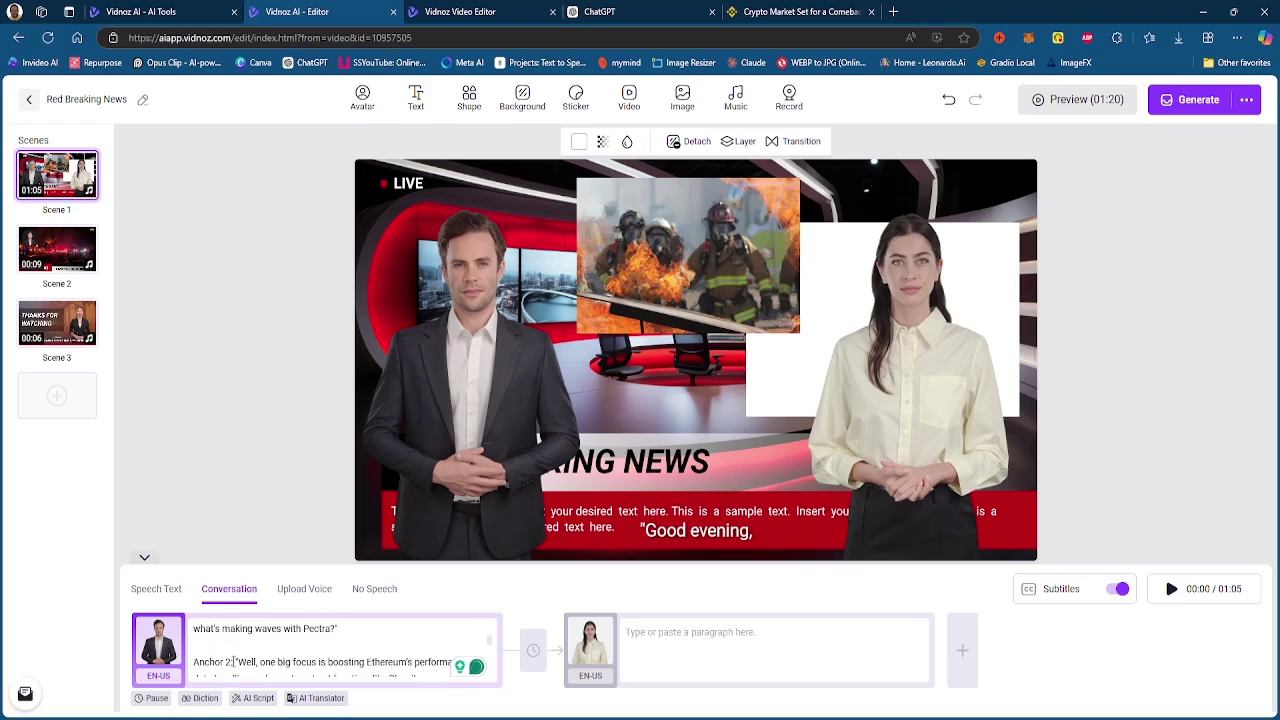
{"action": "left_click_drag", "start_coordinate": [233, 661], "coordinate": [318, 714]}
Paste the script for the second anchor and remove the leftover 'Anchor 1:' prefix
{"action": "left_click", "coordinate": [680, 636]}
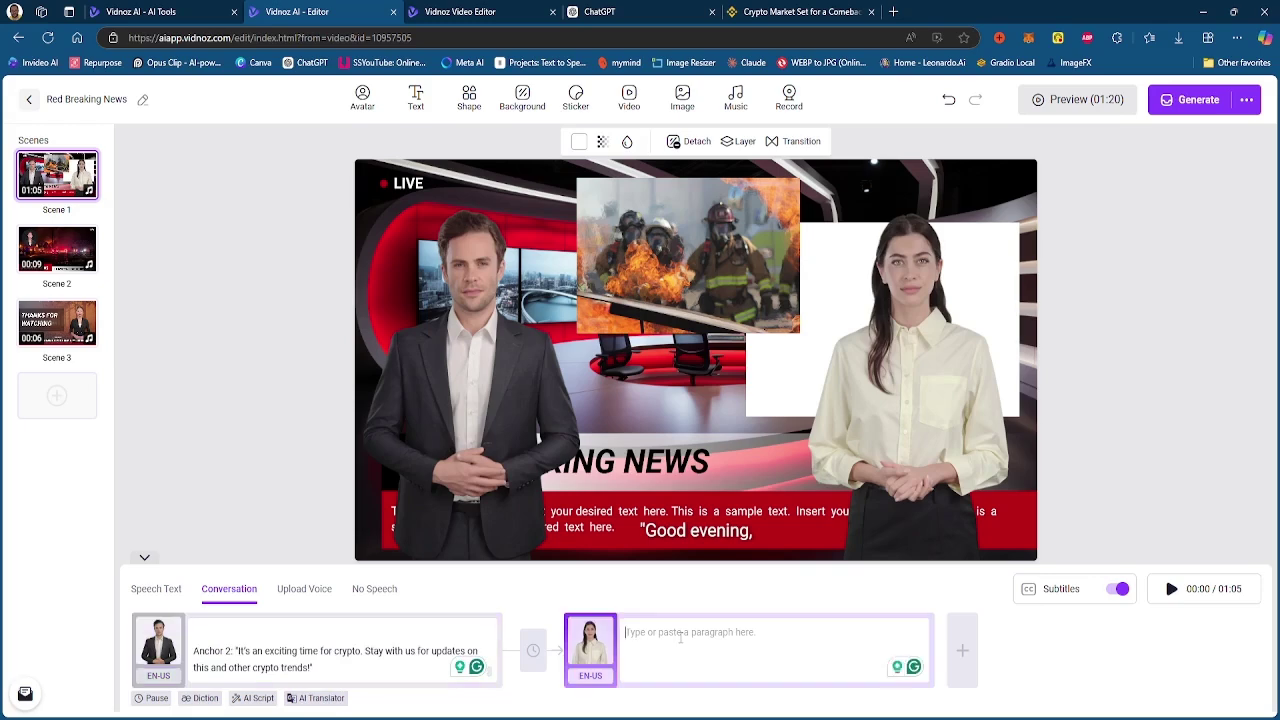
{"action": "key", "text": "ctrl+v"}
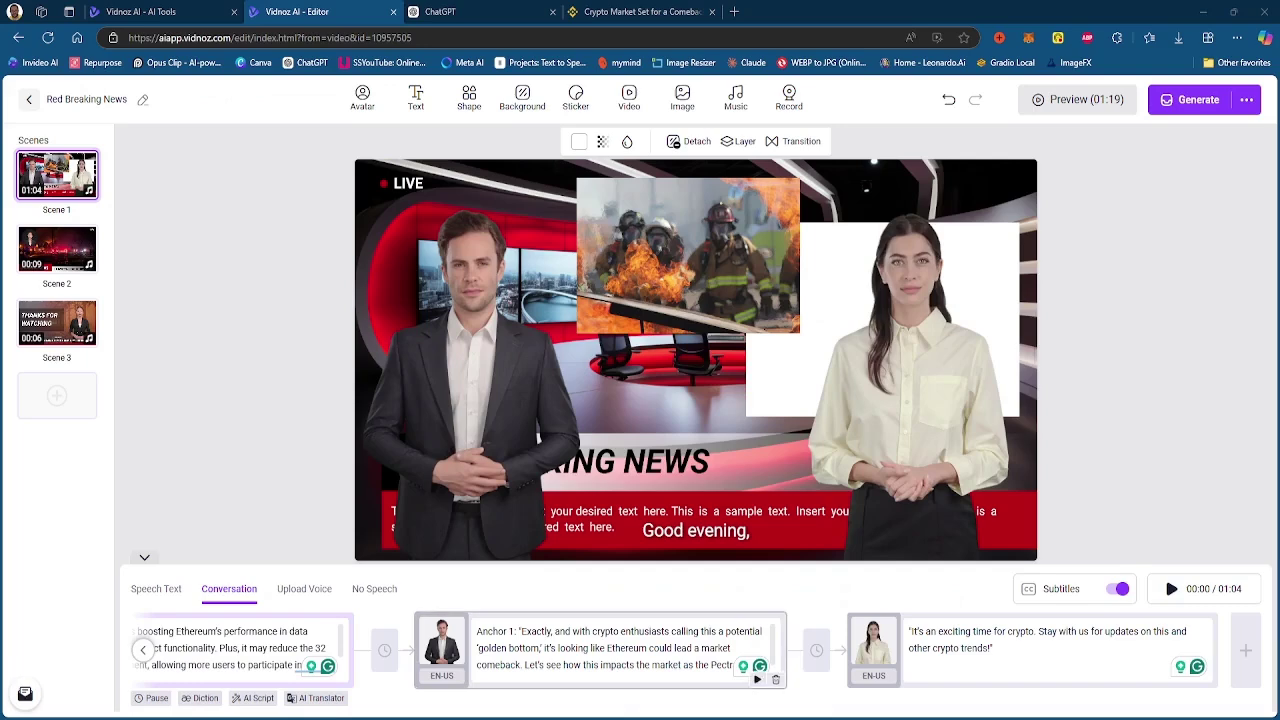
{"action": "left_click_drag", "start_coordinate": [477, 631], "coordinate": [532, 631]}
{"action": "key", "text": "BackSpace"}
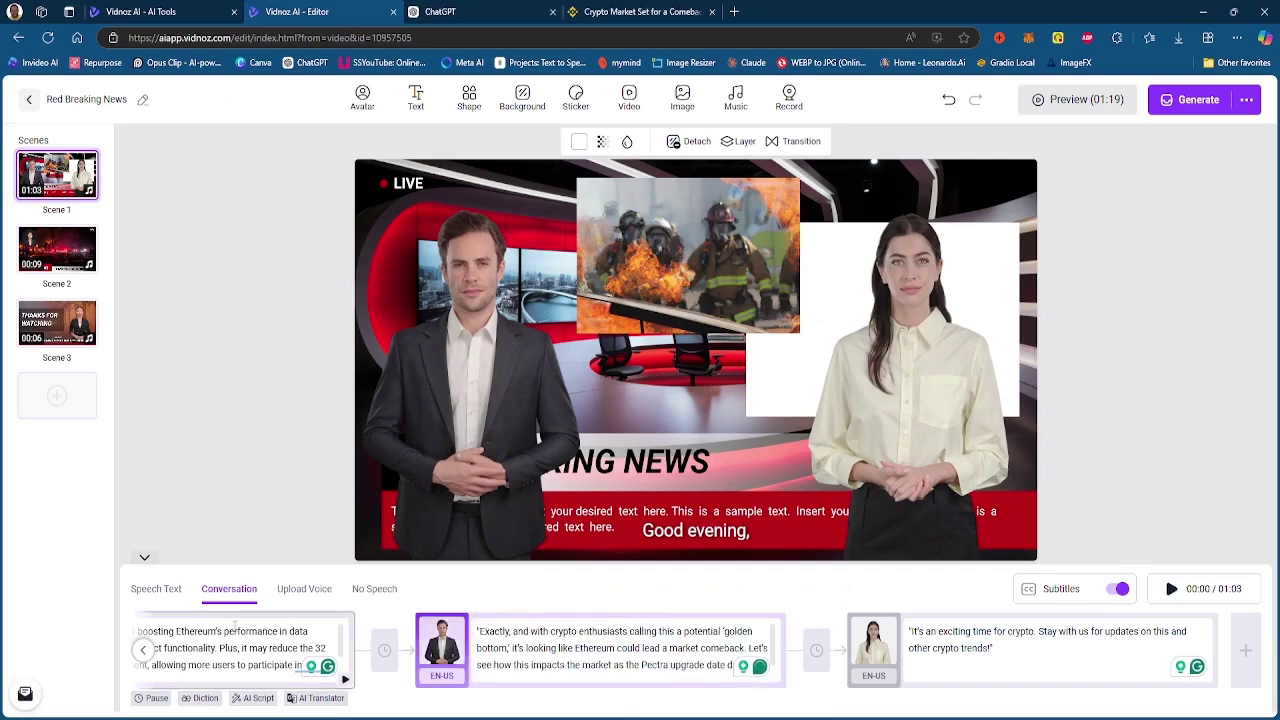
Review the alternating script blocks, ending on the opening 'Good evening' block
{"action": "left_click", "coordinate": [221, 636]}
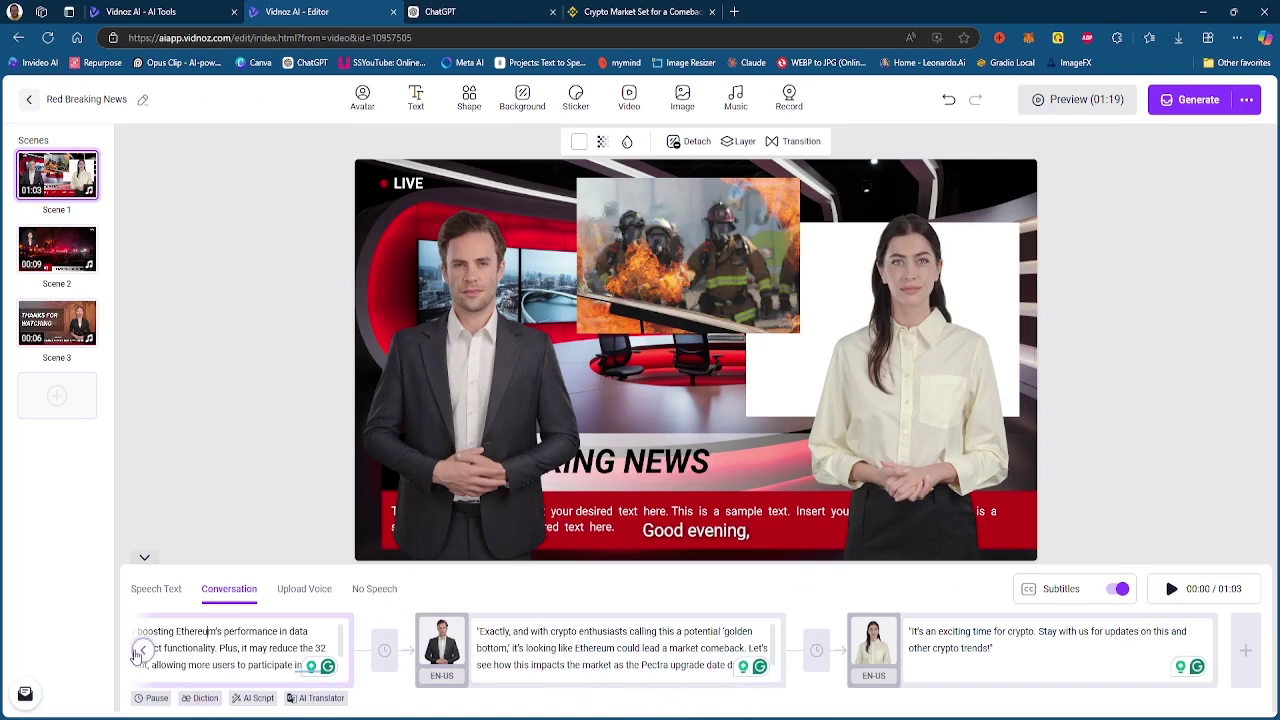
{"action": "left_click", "coordinate": [143, 650]}
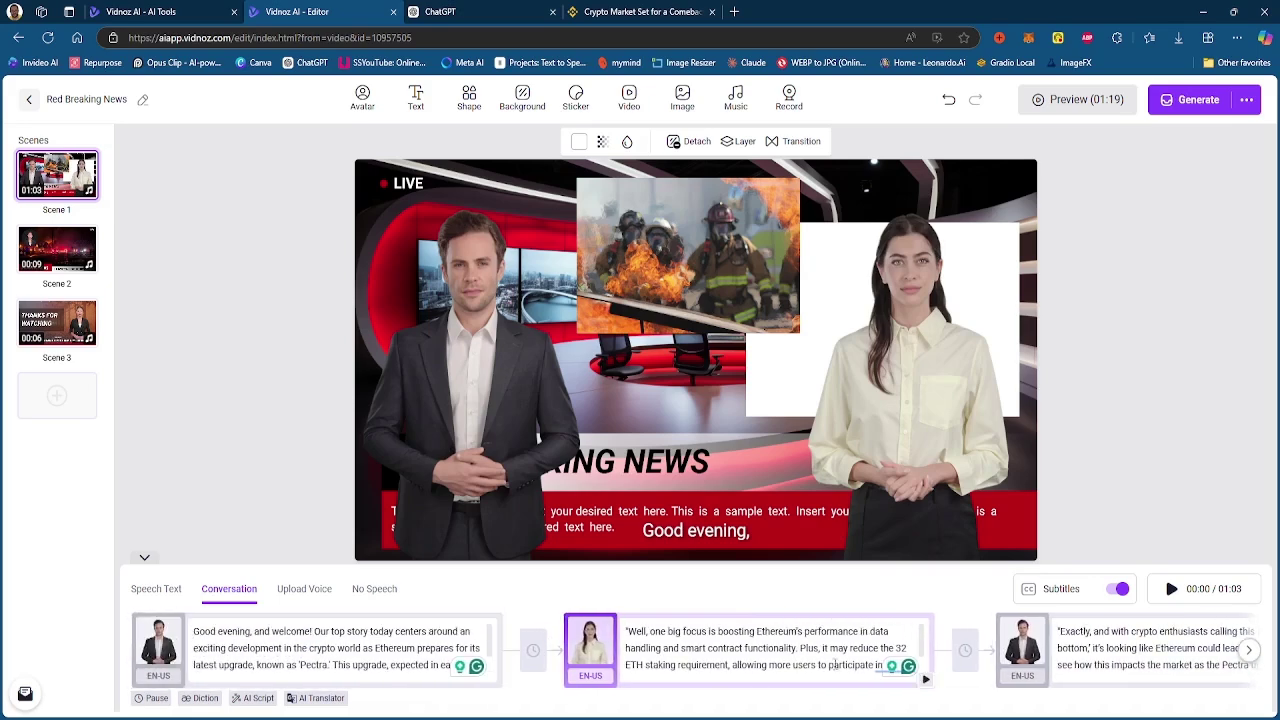
{"action": "left_click", "coordinate": [1250, 651]}
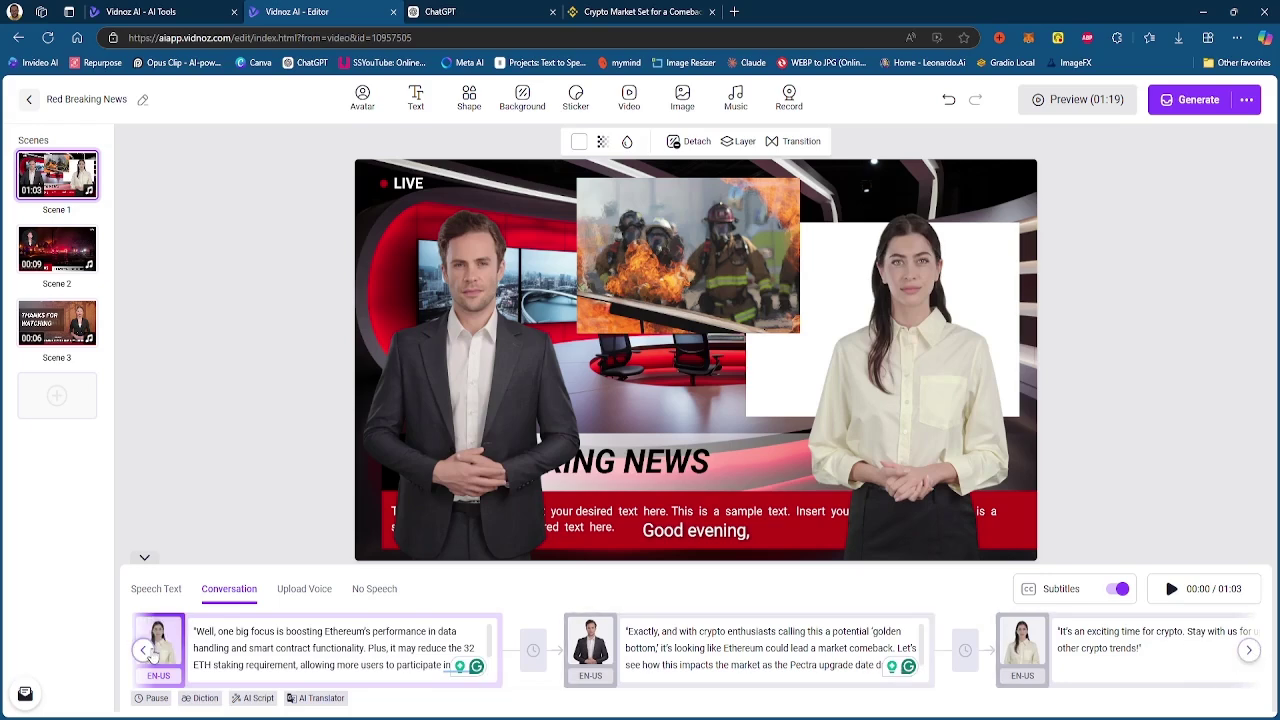
{"action": "left_click", "coordinate": [146, 651]}
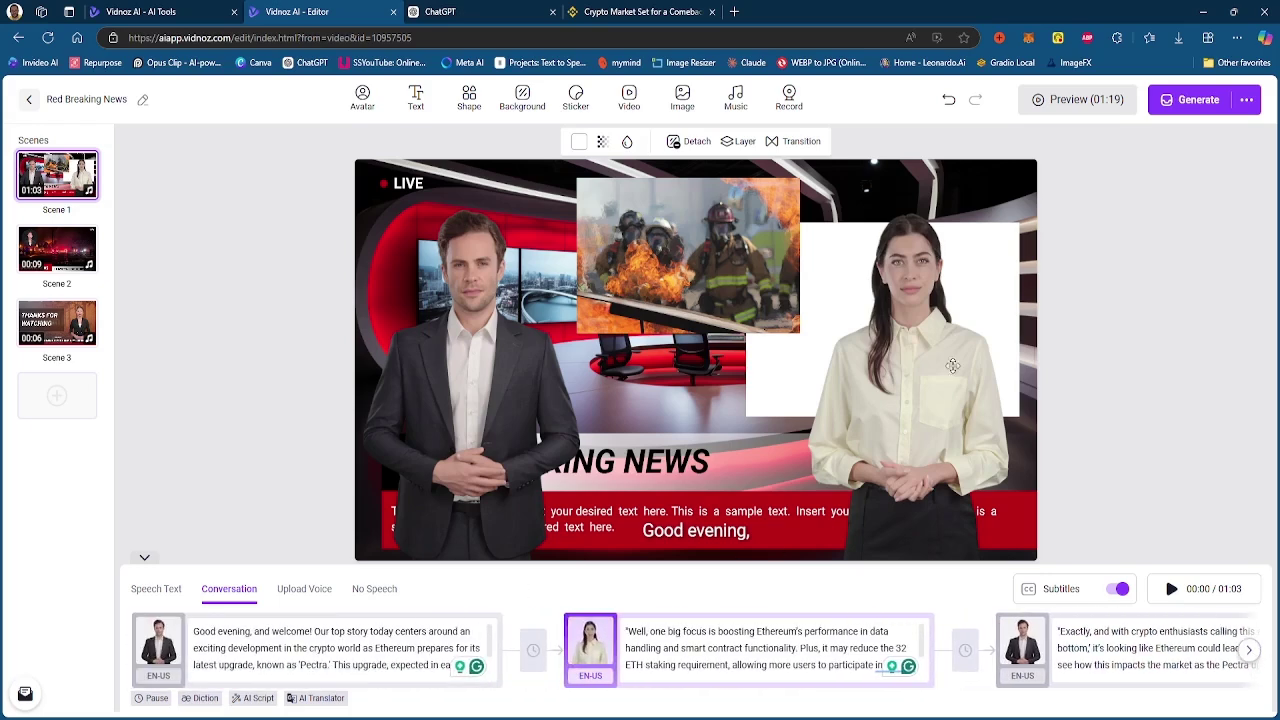
Start generating the two-anchor video, then reposition the firefighter inset in the single-anchor project
{"action": "mouse_move", "coordinate": [1192, 106]}
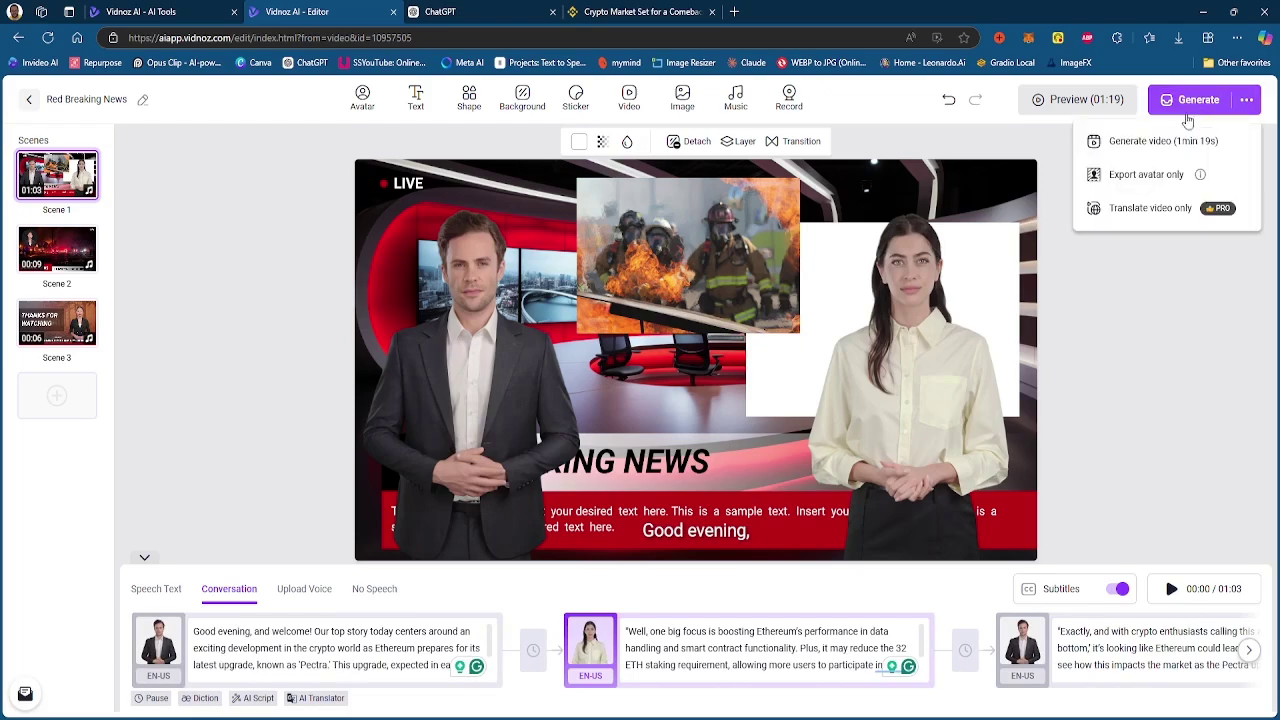
{"action": "left_click", "coordinate": [1176, 137]}
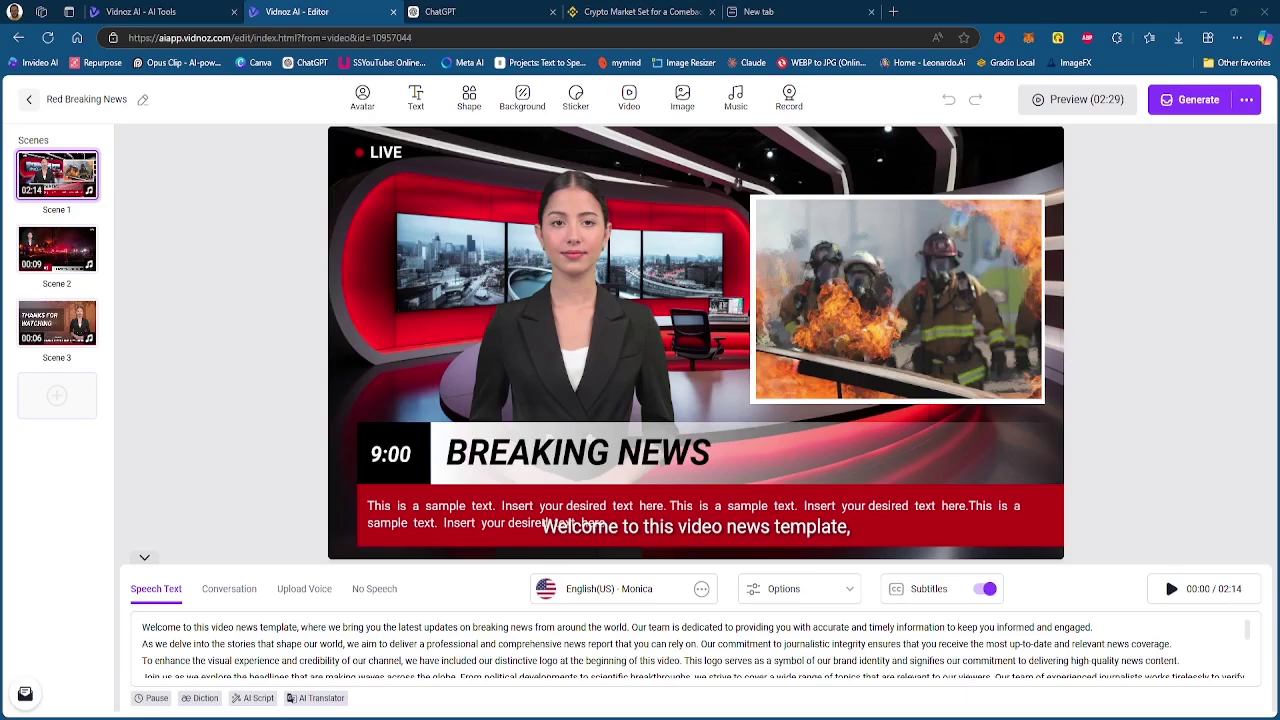
{"action": "left_click", "coordinate": [872, 316]}
{"action": "left_click_drag", "start_coordinate": [862, 320], "coordinate": [852, 353]}
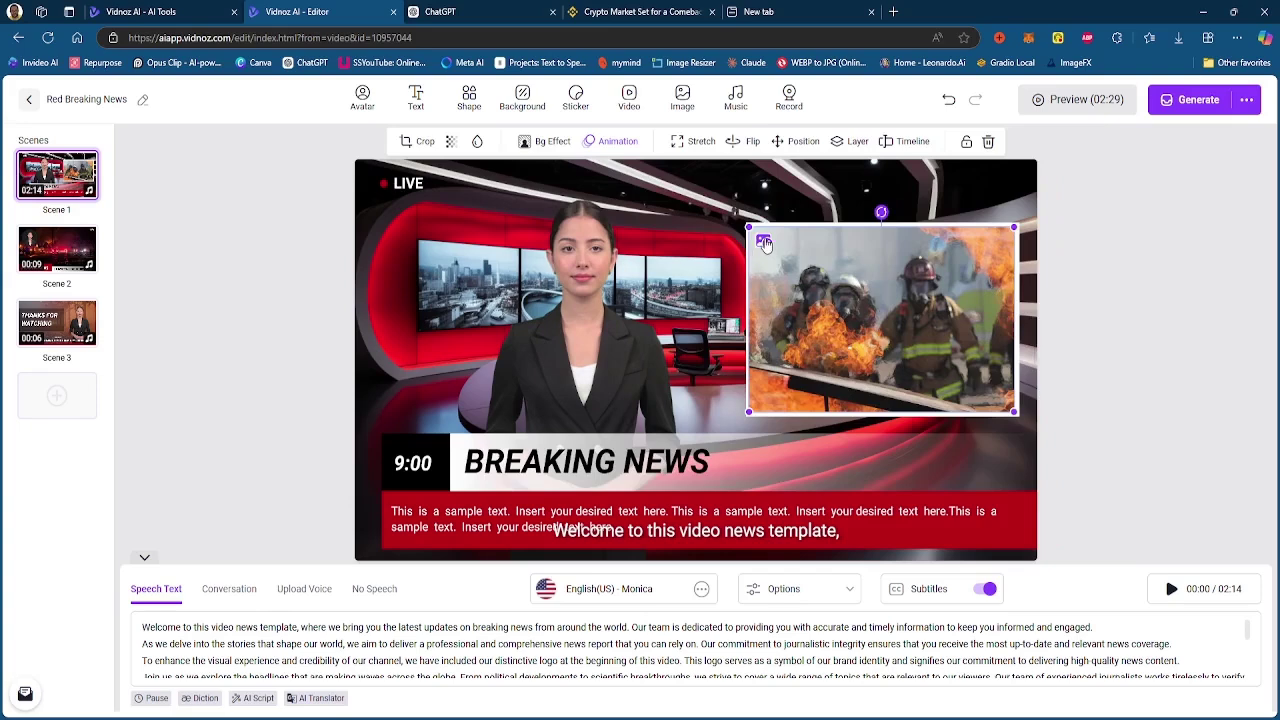
Replace the firefighter inset with a gold Bitcoin coin image from an Unsplash crypto search
{"action": "left_click", "coordinate": [764, 242]}
{"action": "scroll", "coordinate": [790, 276], "scroll_direction": "down", "scroll_amount": 1}
{"action": "scroll", "coordinate": [790, 290], "scroll_direction": "down", "scroll_amount": 2}
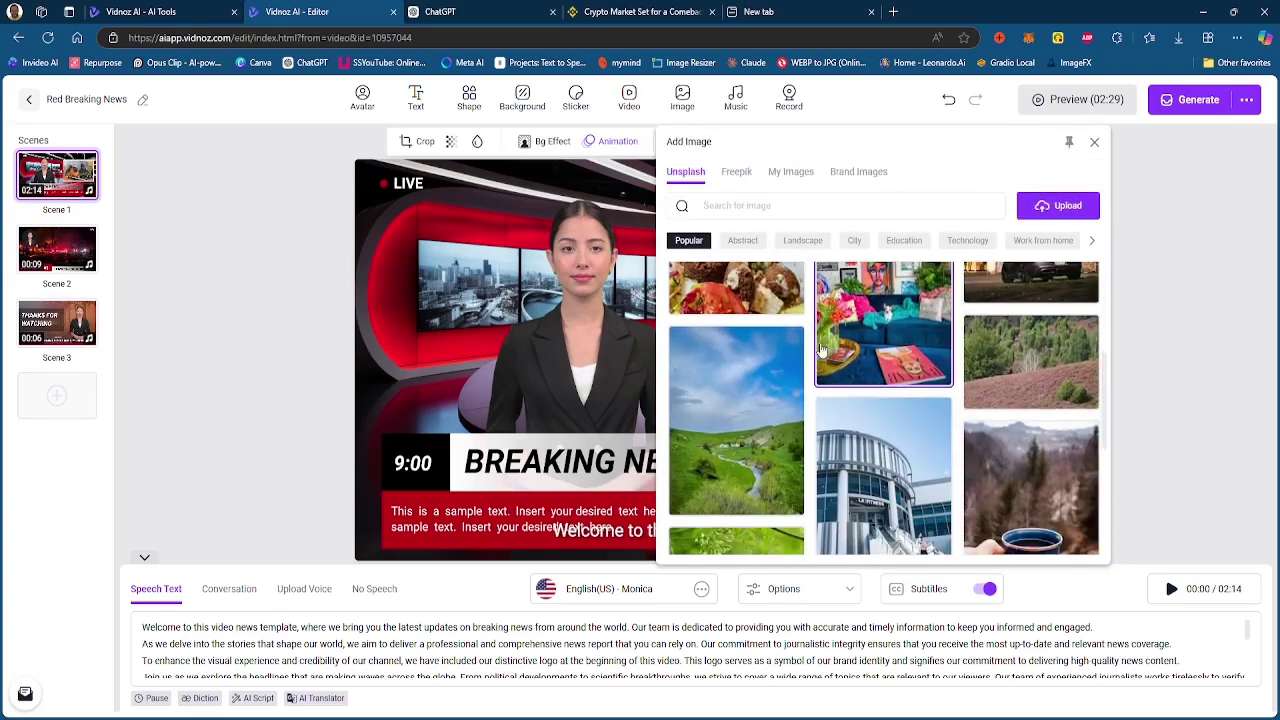
{"action": "scroll", "coordinate": [970, 390], "scroll_direction": "down", "scroll_amount": 3}
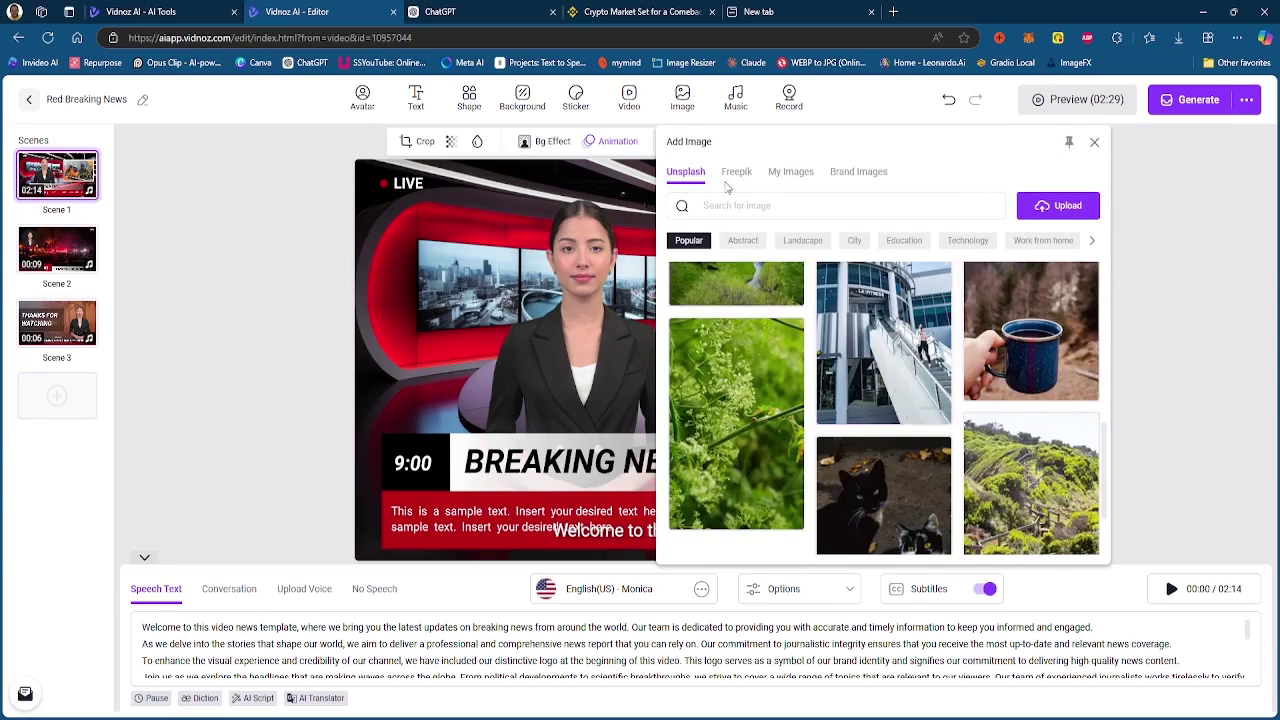
{"action": "left_click", "coordinate": [730, 172]}
{"action": "left_click", "coordinate": [690, 172]}
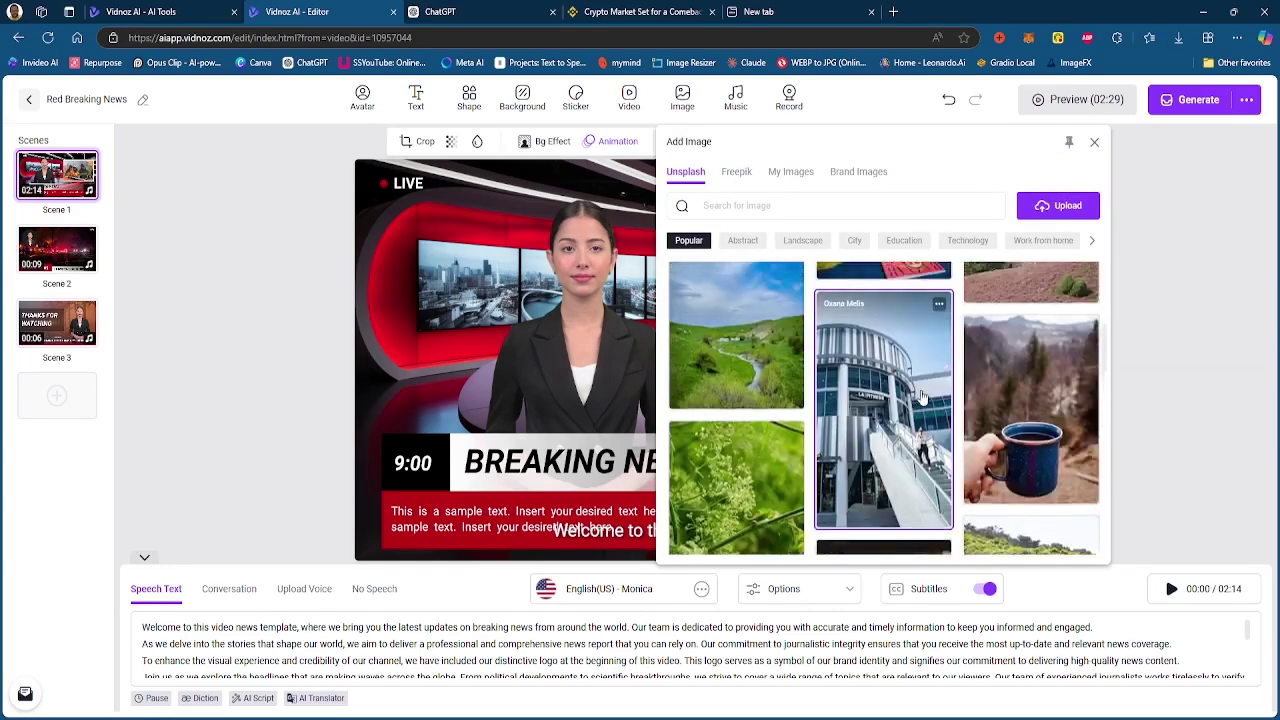
{"action": "left_click", "coordinate": [750, 205]}
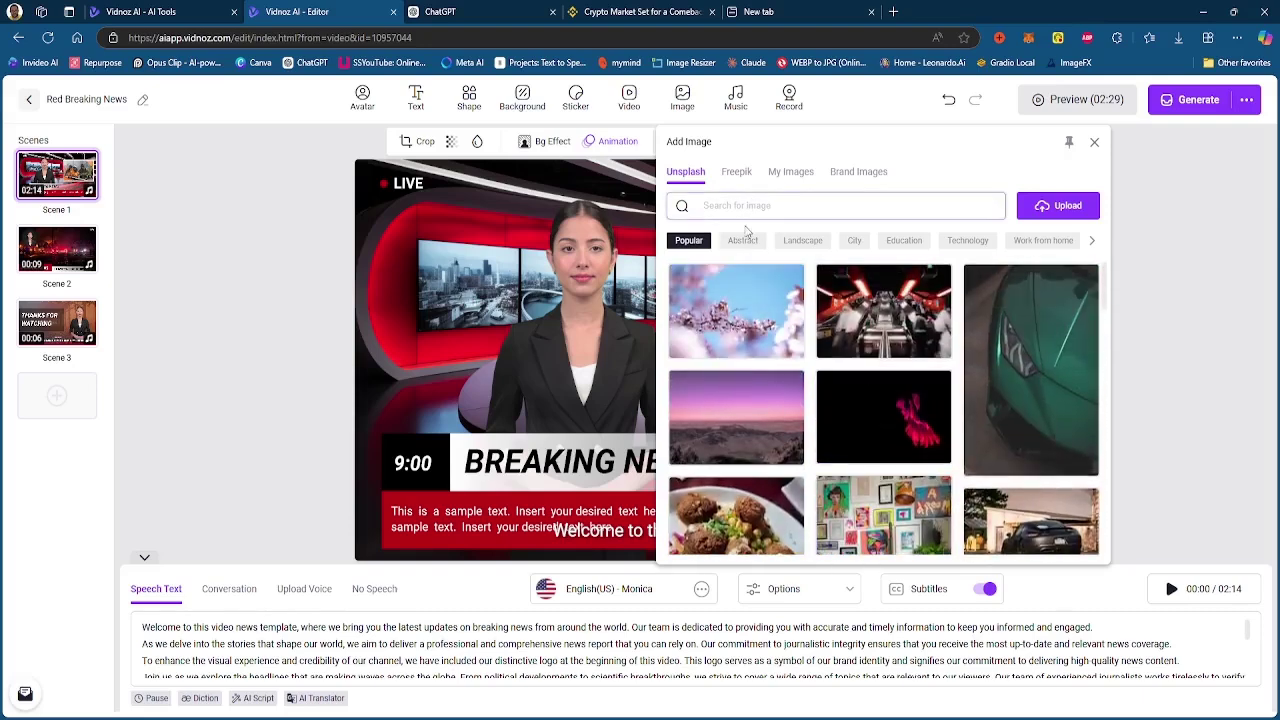
{"action": "type", "text": "d"}
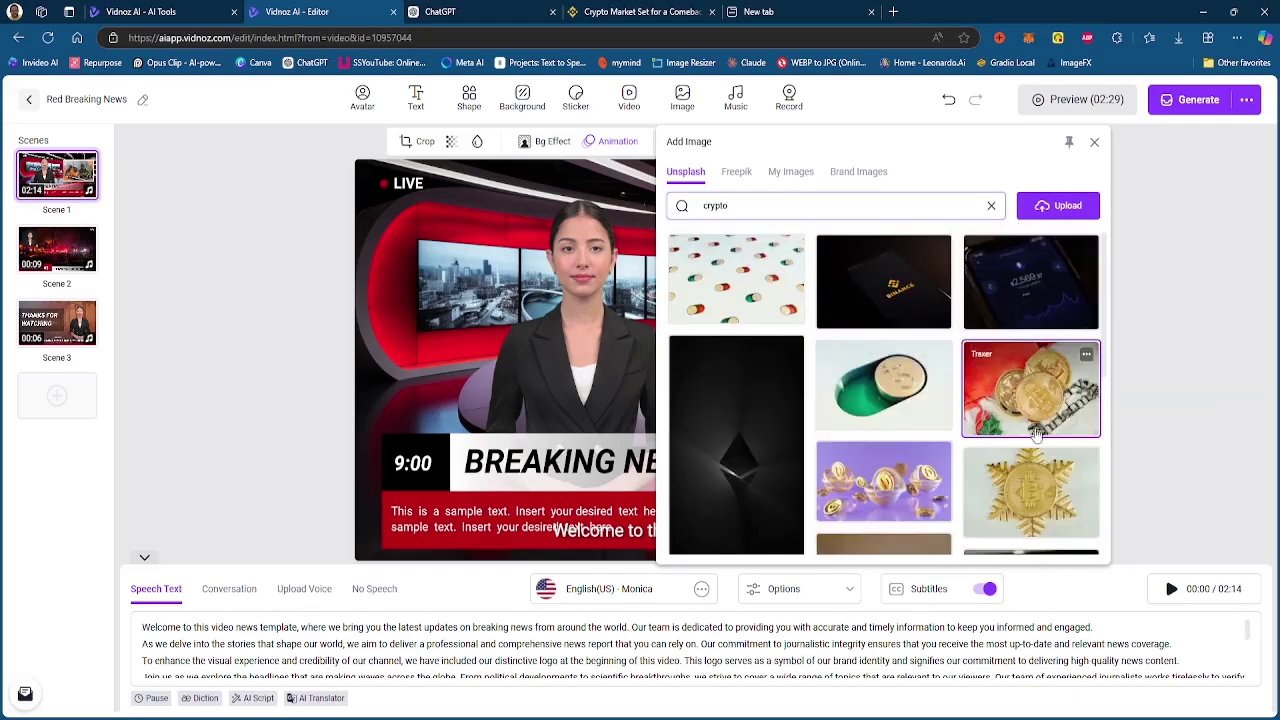
{"action": "left_click", "coordinate": [1025, 420]}
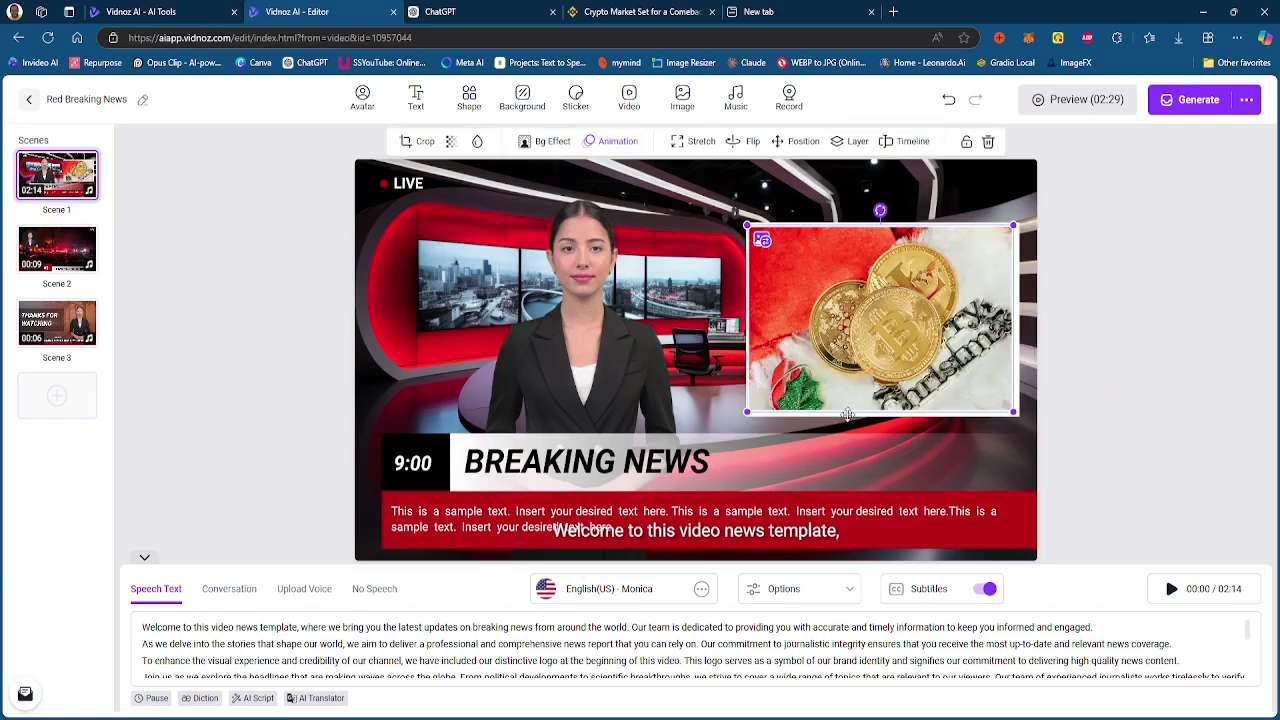
{"action": "left_click", "coordinate": [884, 520]}
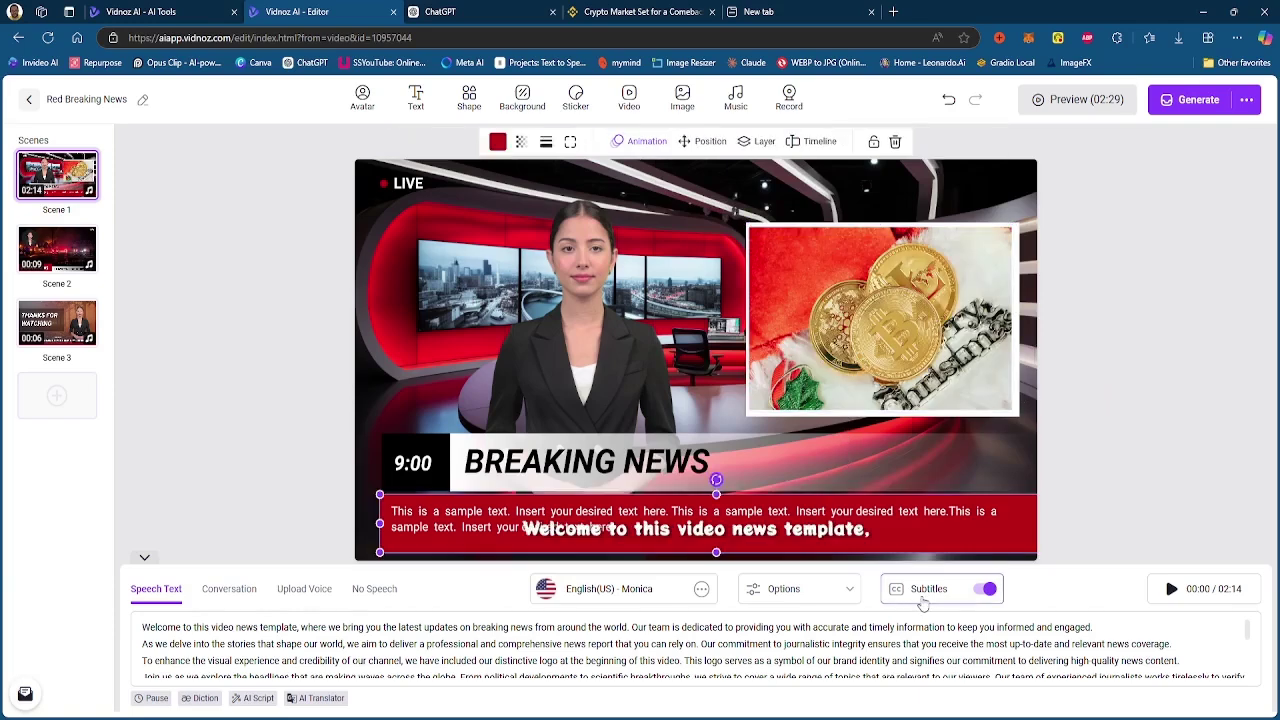
{"action": "left_click", "coordinate": [781, 528]}
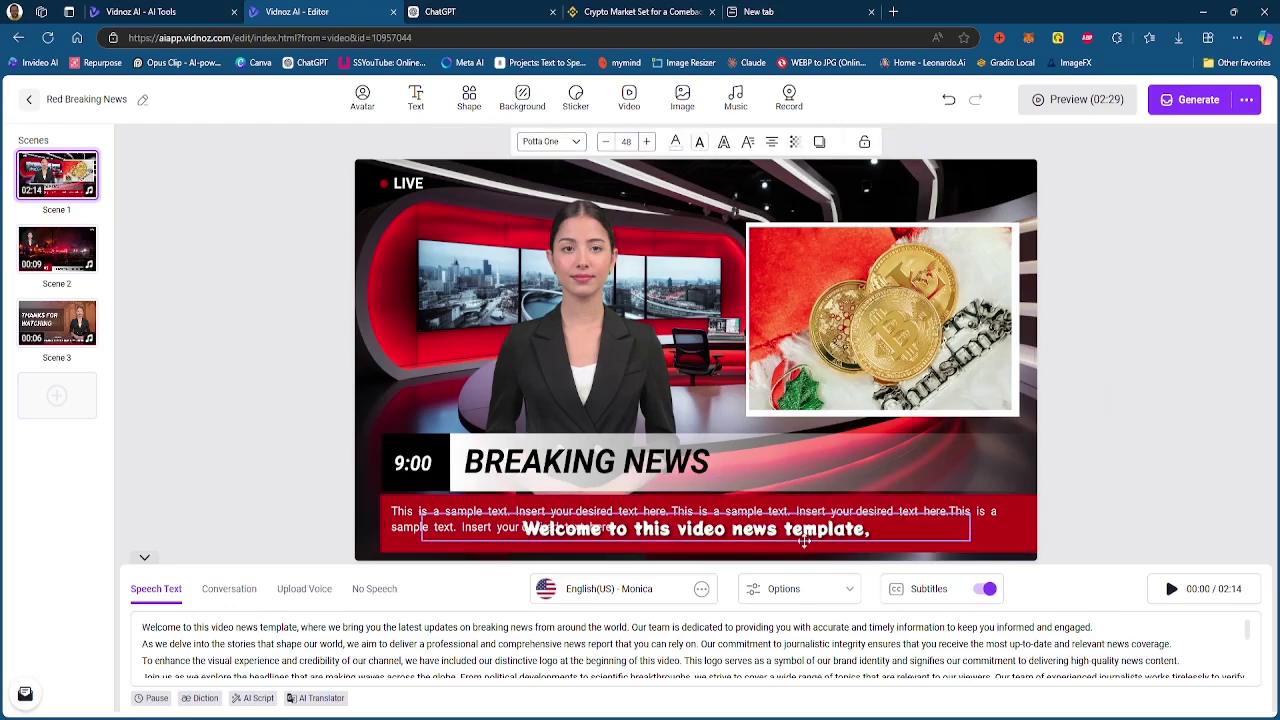
{"action": "left_click", "coordinate": [981, 592]}
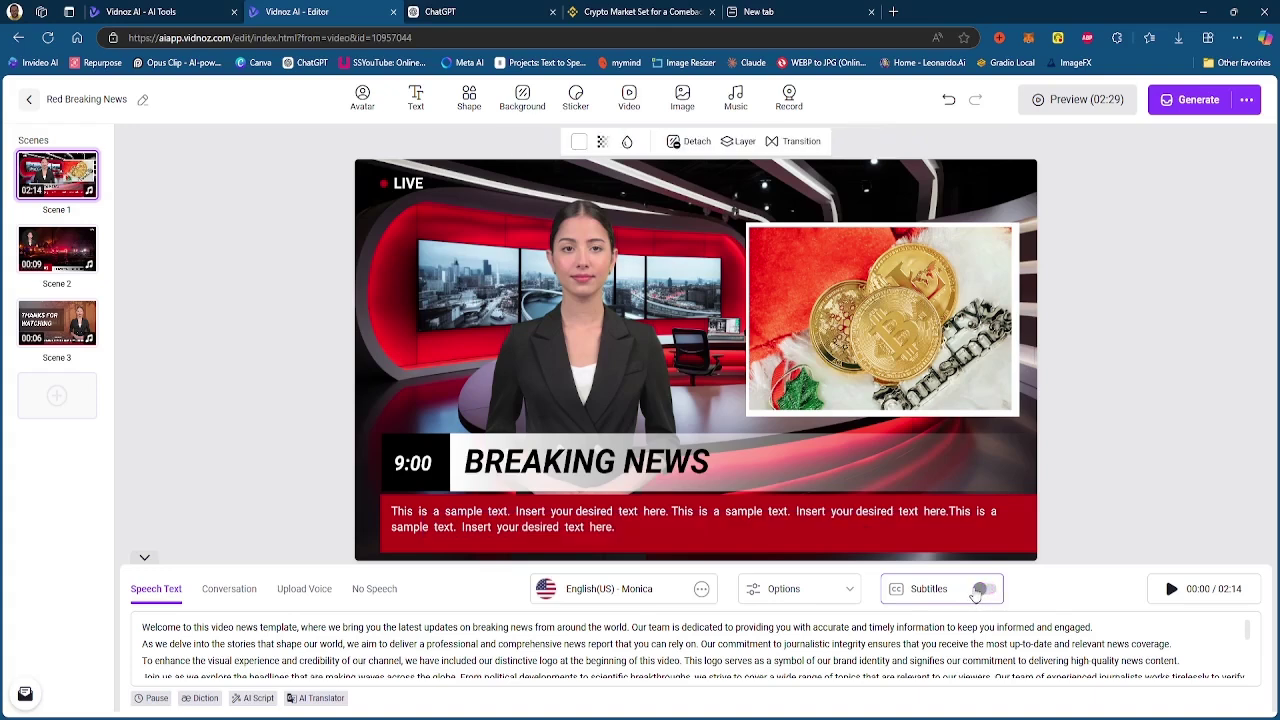
{"action": "left_click", "coordinate": [983, 590]}
{"action": "left_click", "coordinate": [710, 531]}
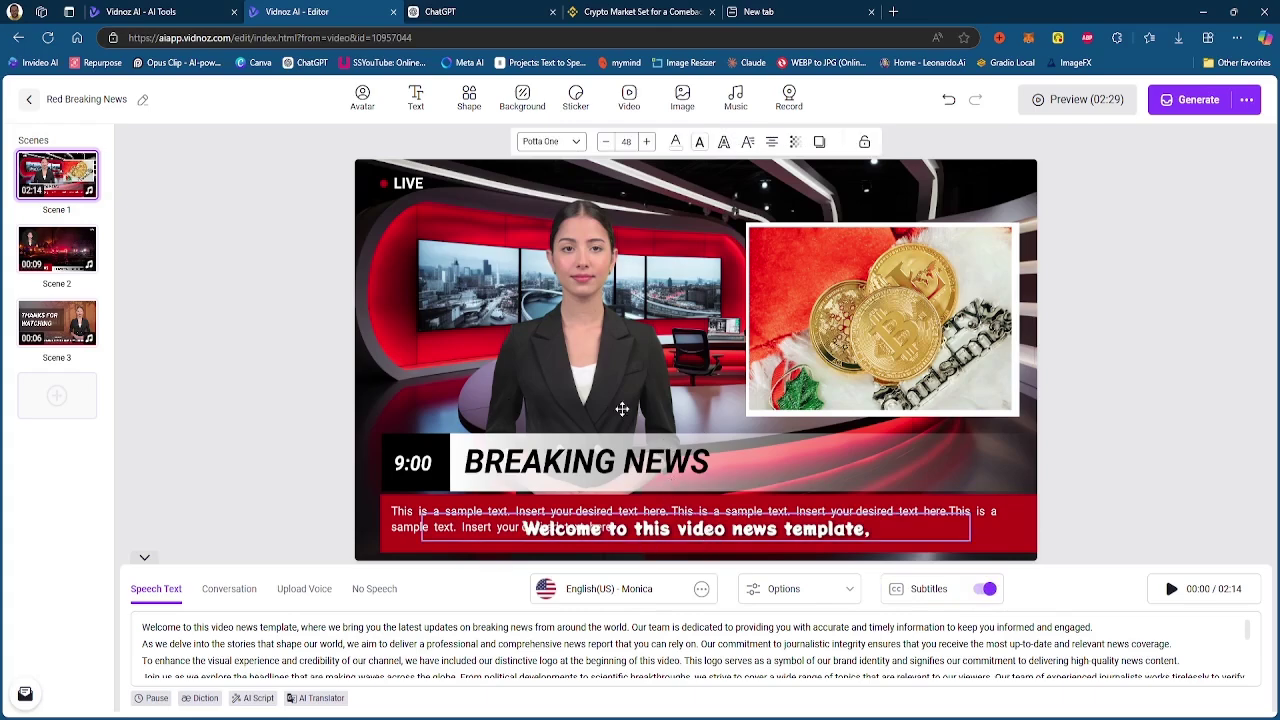
{"action": "left_click", "coordinate": [545, 141]}
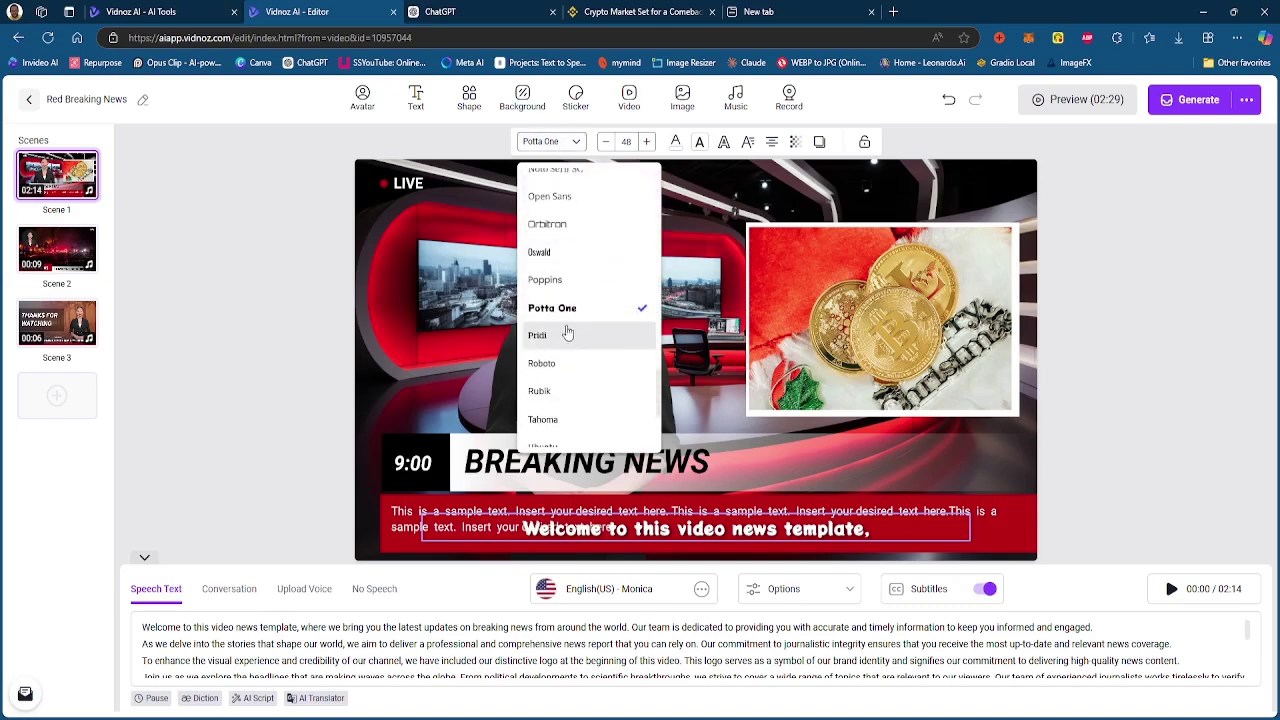
{"action": "scroll", "coordinate": [566, 335], "scroll_direction": "up", "scroll_amount": 1}
{"action": "left_click", "coordinate": [564, 344]}
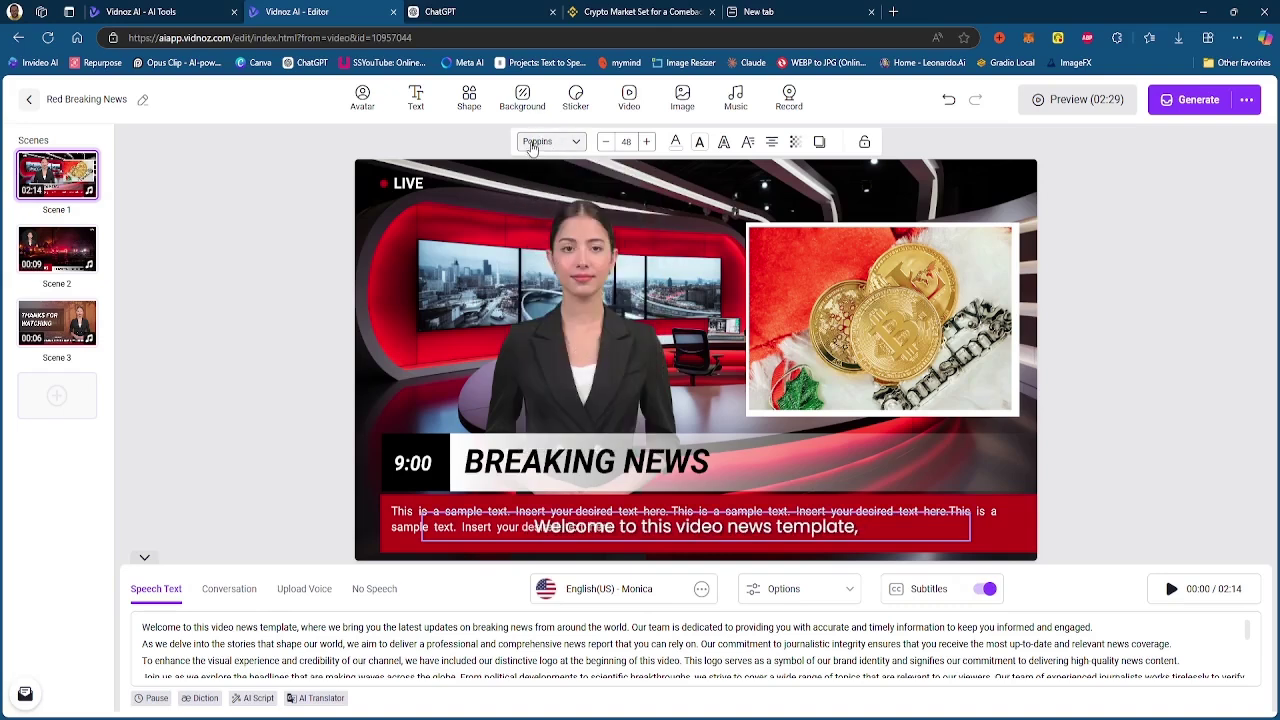
{"action": "left_click", "coordinate": [533, 143]}
{"action": "left_click", "coordinate": [546, 340]}
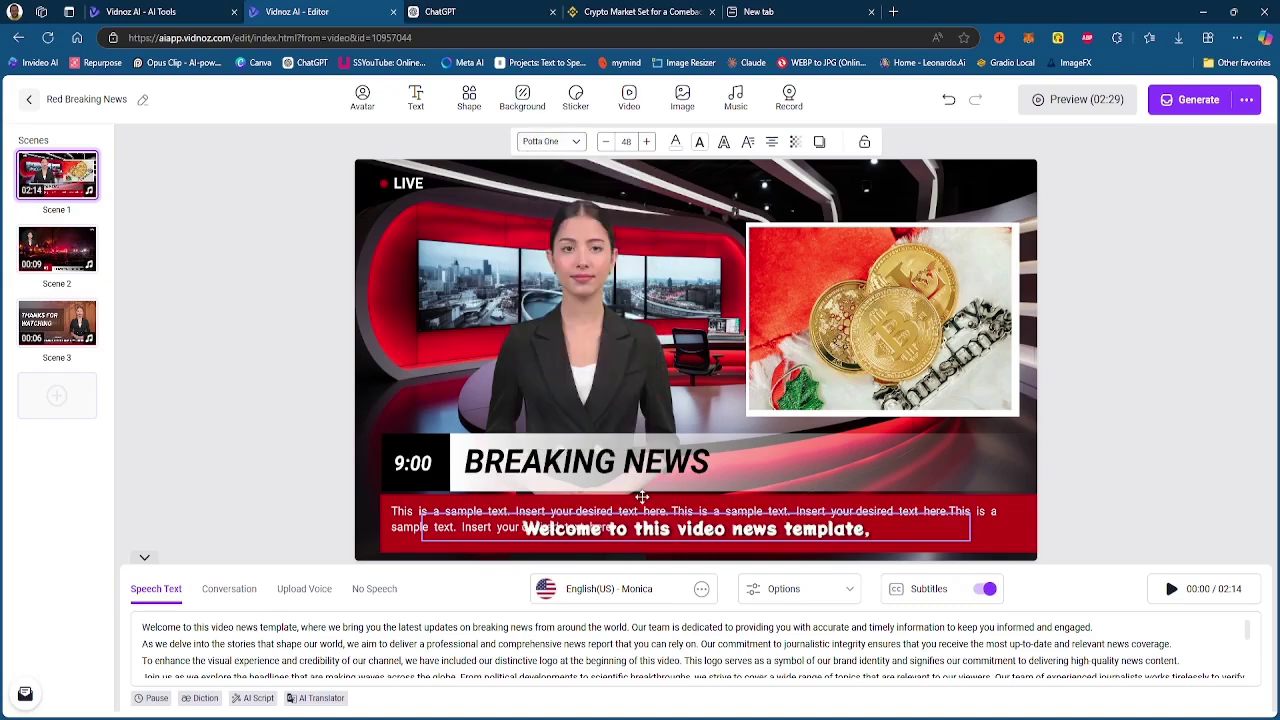
{"action": "left_click", "coordinate": [403, 521]}
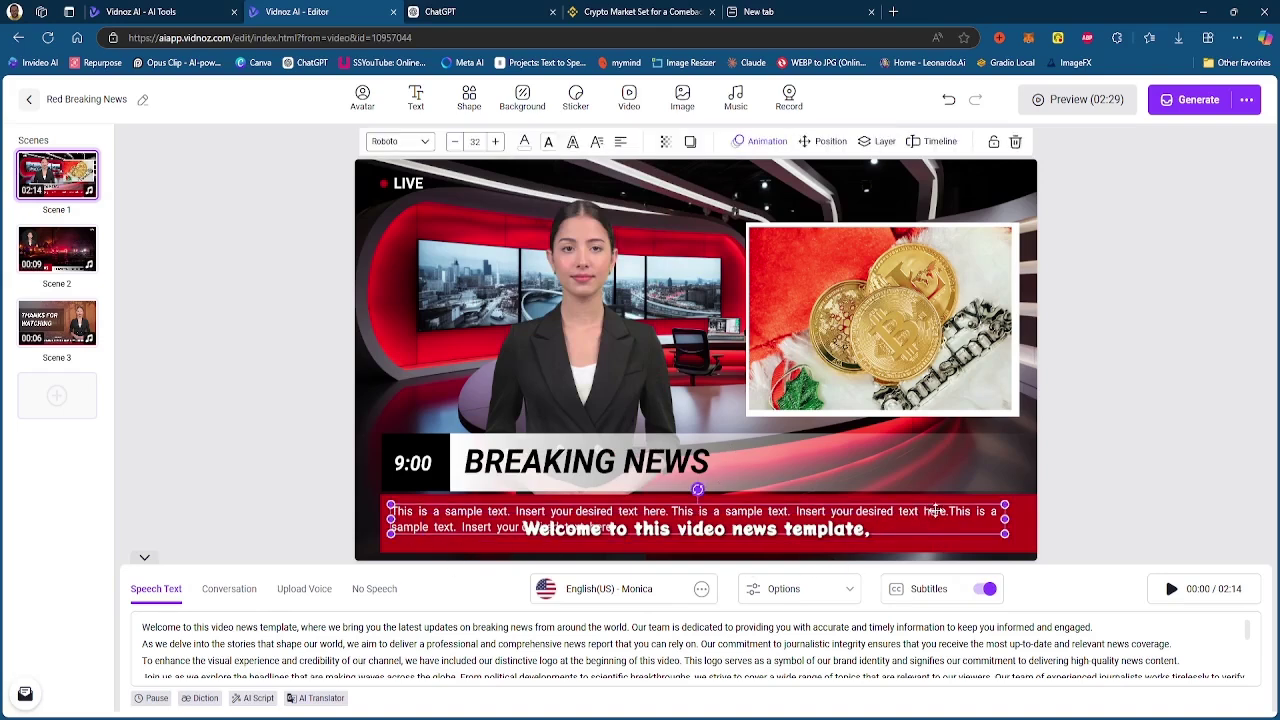
Copy the Binance crypto-comeback headline and paste it into the red lower-third bar
{"action": "left_click", "coordinate": [645, 12]}
{"action": "left_click_drag", "start_coordinate": [669, 227], "coordinate": [430, 197]}
{"action": "key", "text": "ctrl+c"}
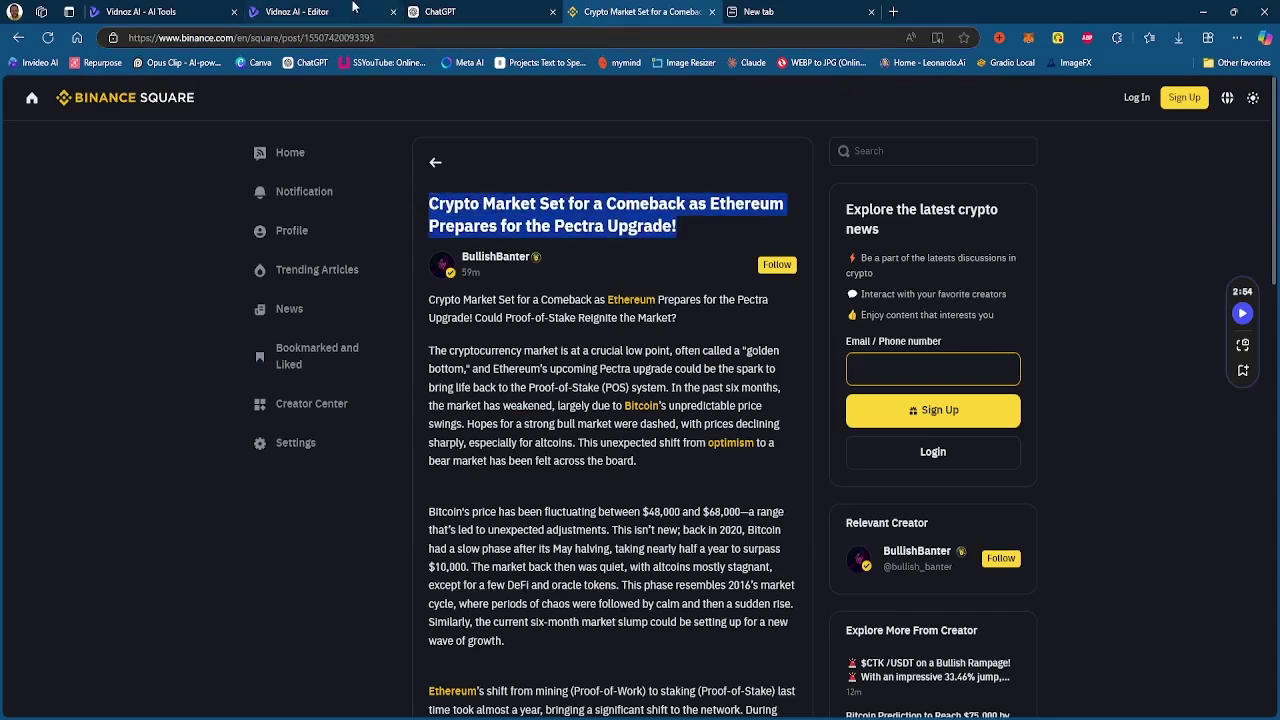
{"action": "left_click", "coordinate": [300, 12]}
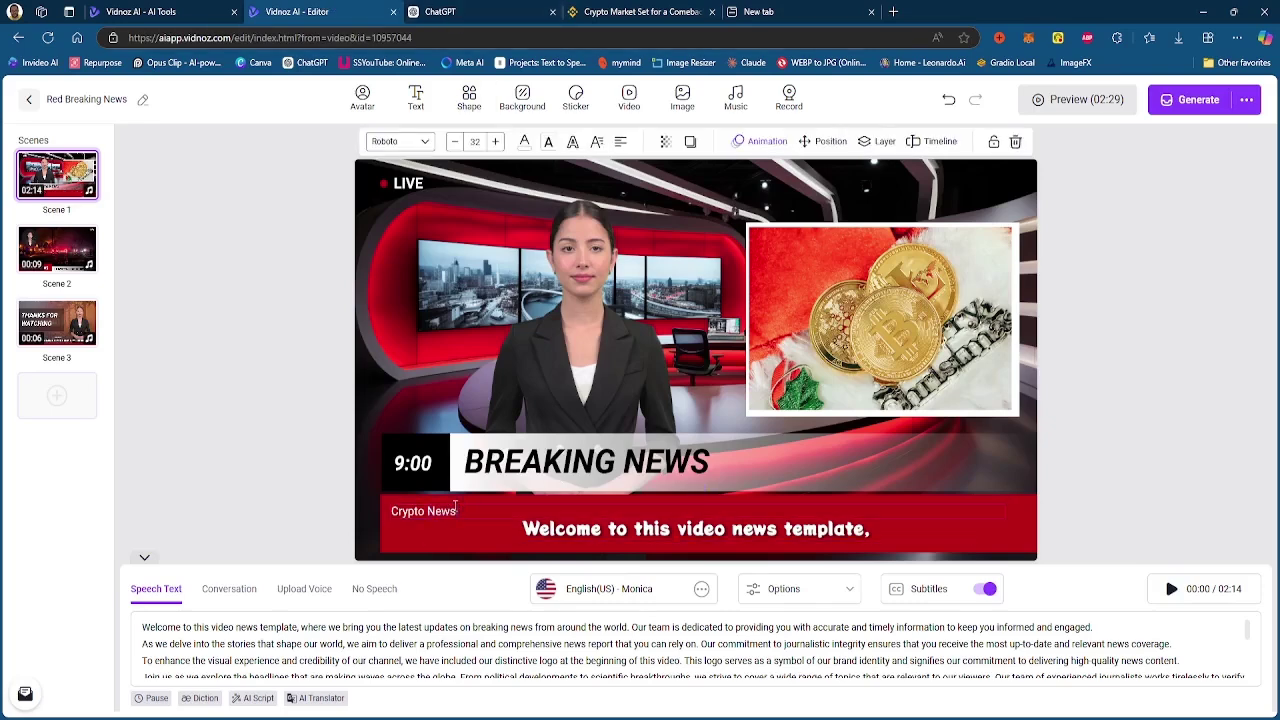
{"action": "key", "text": "ctrl+v"}
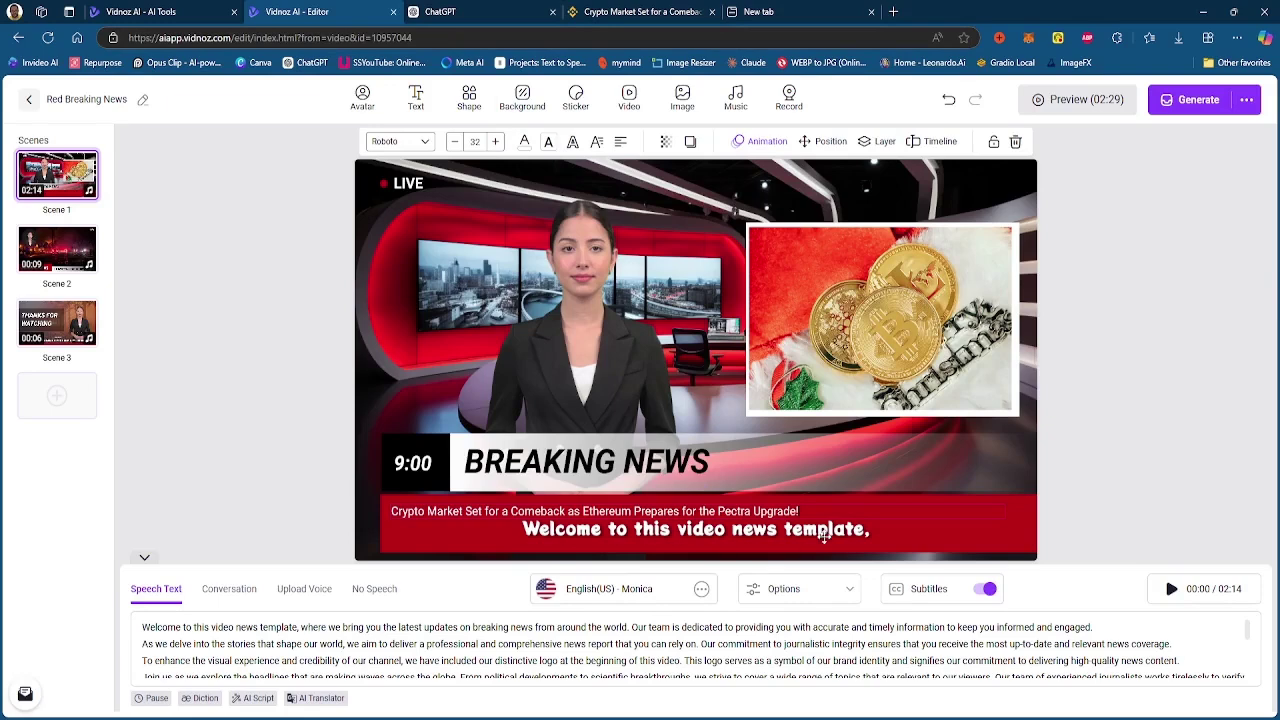
{"action": "left_click", "coordinate": [931, 542]}
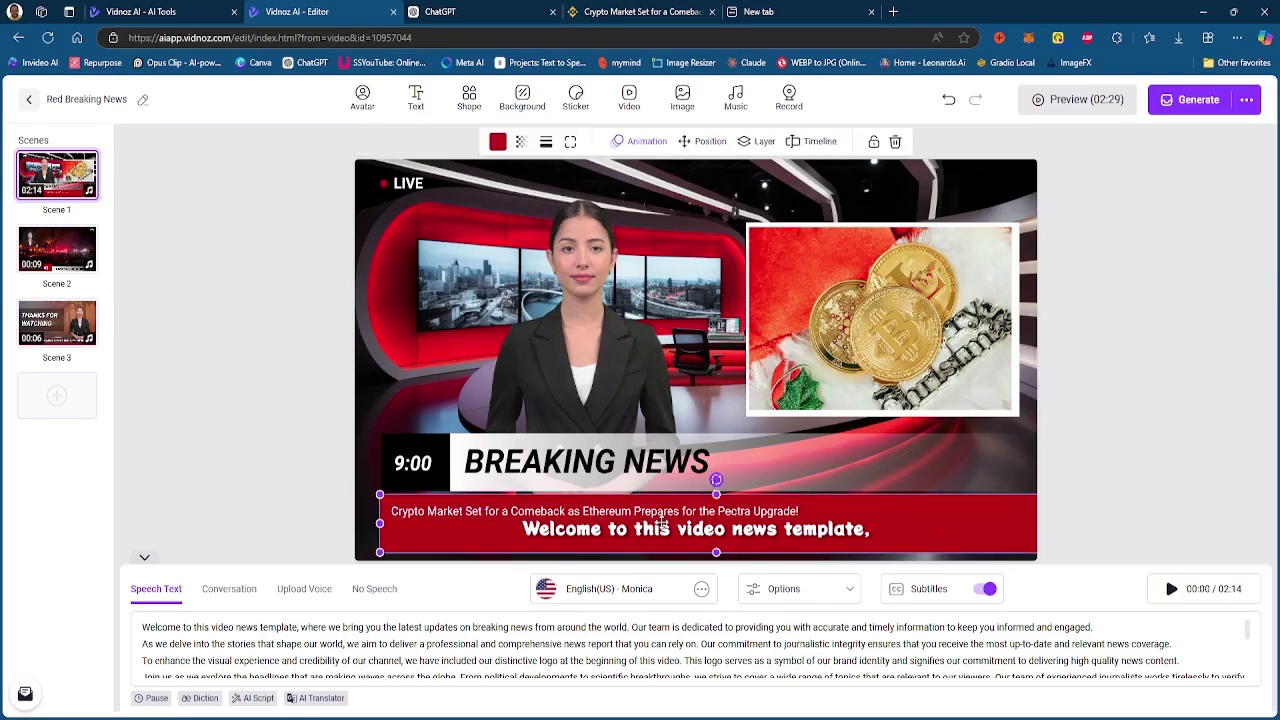
Browse Talking Photo and Avatar Pro avatars and choose Harper - Dress as the anchor
{"action": "left_click", "coordinate": [465, 330]}
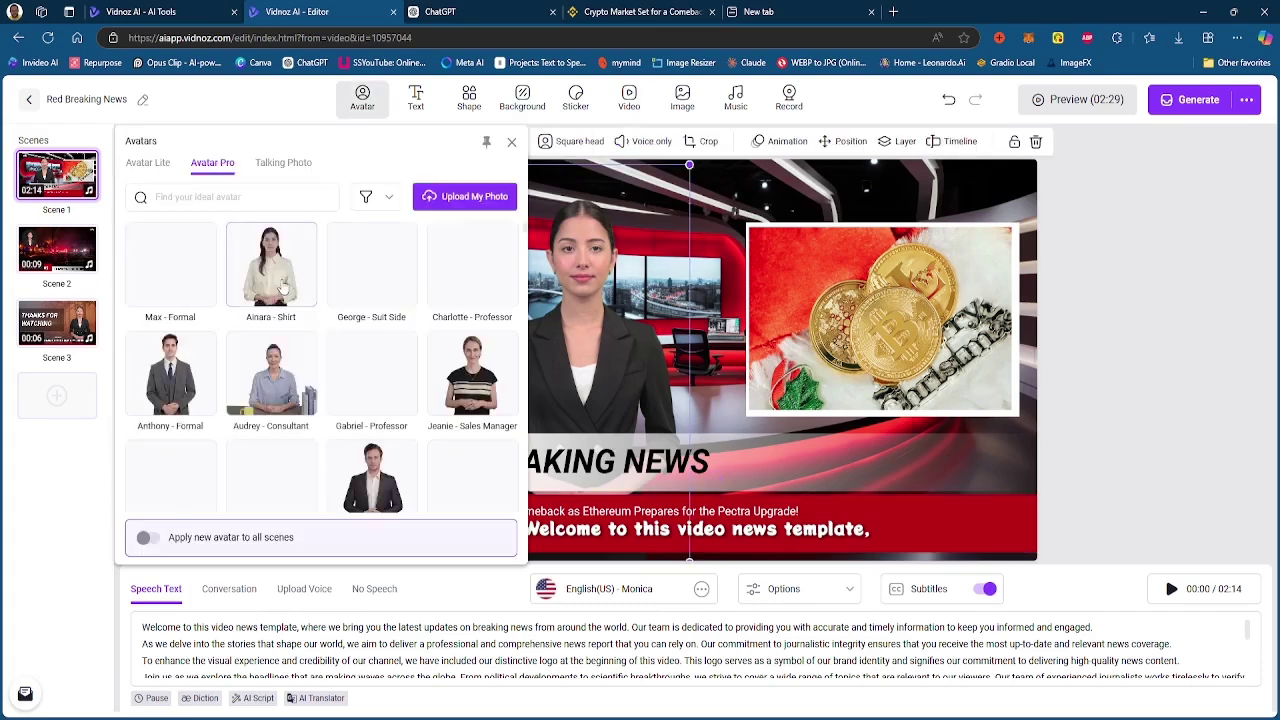
{"action": "scroll", "coordinate": [378, 372], "scroll_direction": "down", "scroll_amount": 2}
{"action": "scroll", "coordinate": [378, 372], "scroll_direction": "down", "scroll_amount": 2}
{"action": "scroll", "coordinate": [340, 345], "scroll_direction": "up", "scroll_amount": 1}
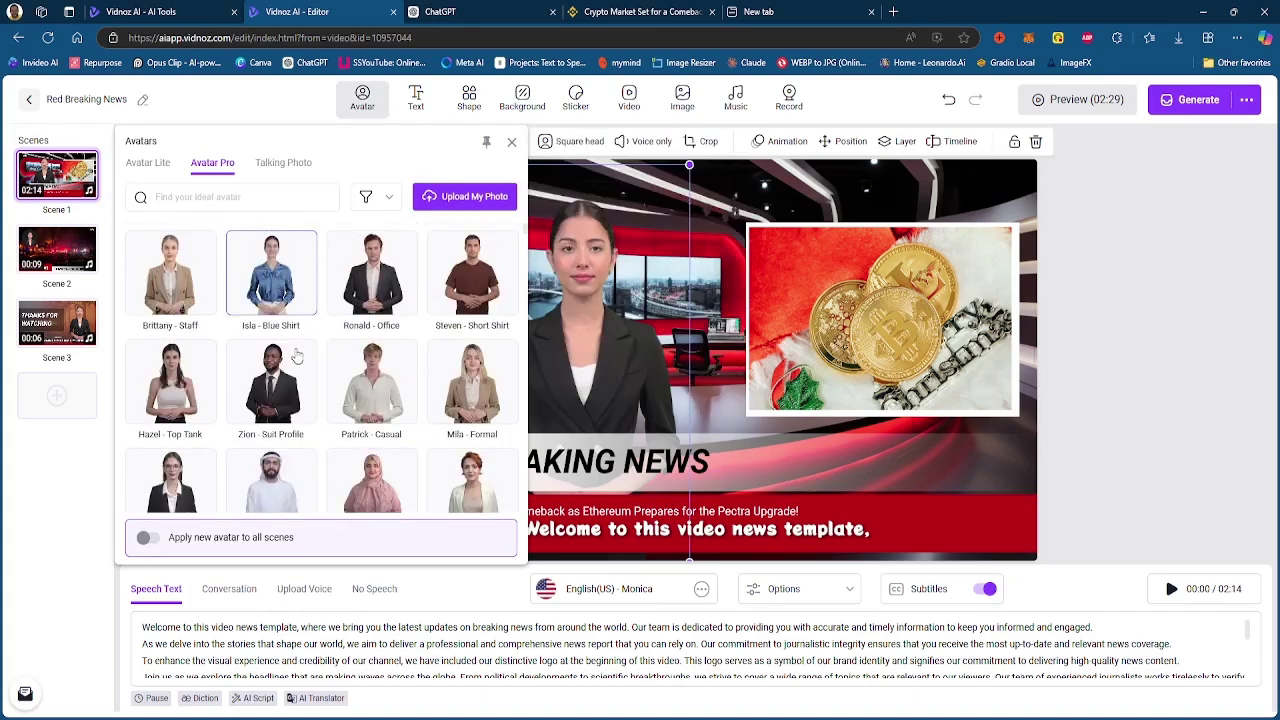
{"action": "left_click", "coordinate": [283, 163]}
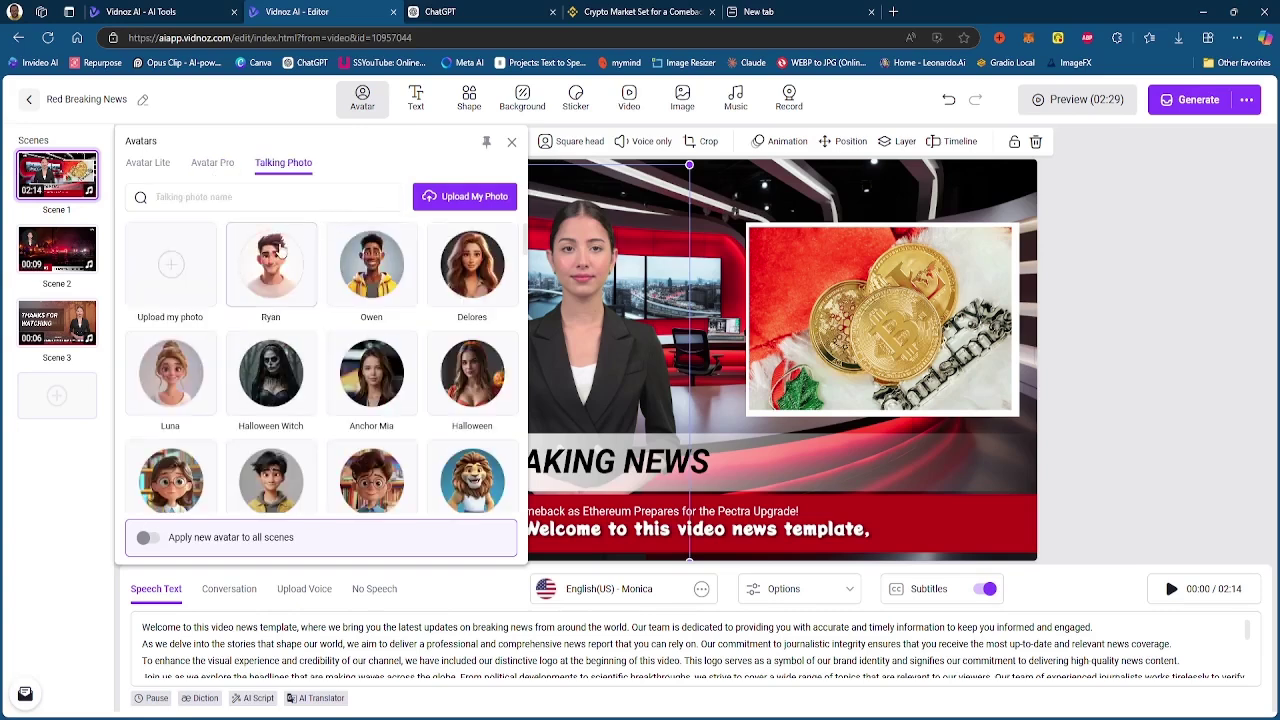
{"action": "left_click", "coordinate": [235, 403]}
{"action": "left_click", "coordinate": [213, 166]}
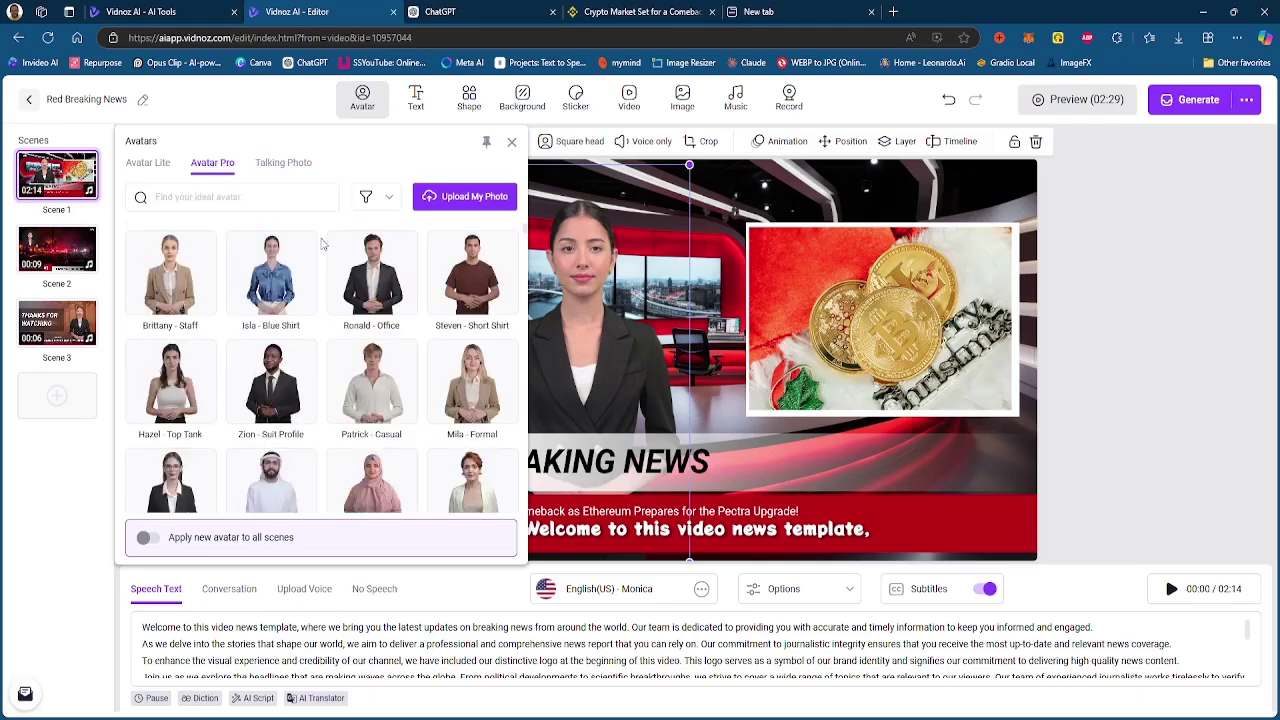
{"action": "scroll", "coordinate": [400, 350], "scroll_direction": "down", "scroll_amount": 2}
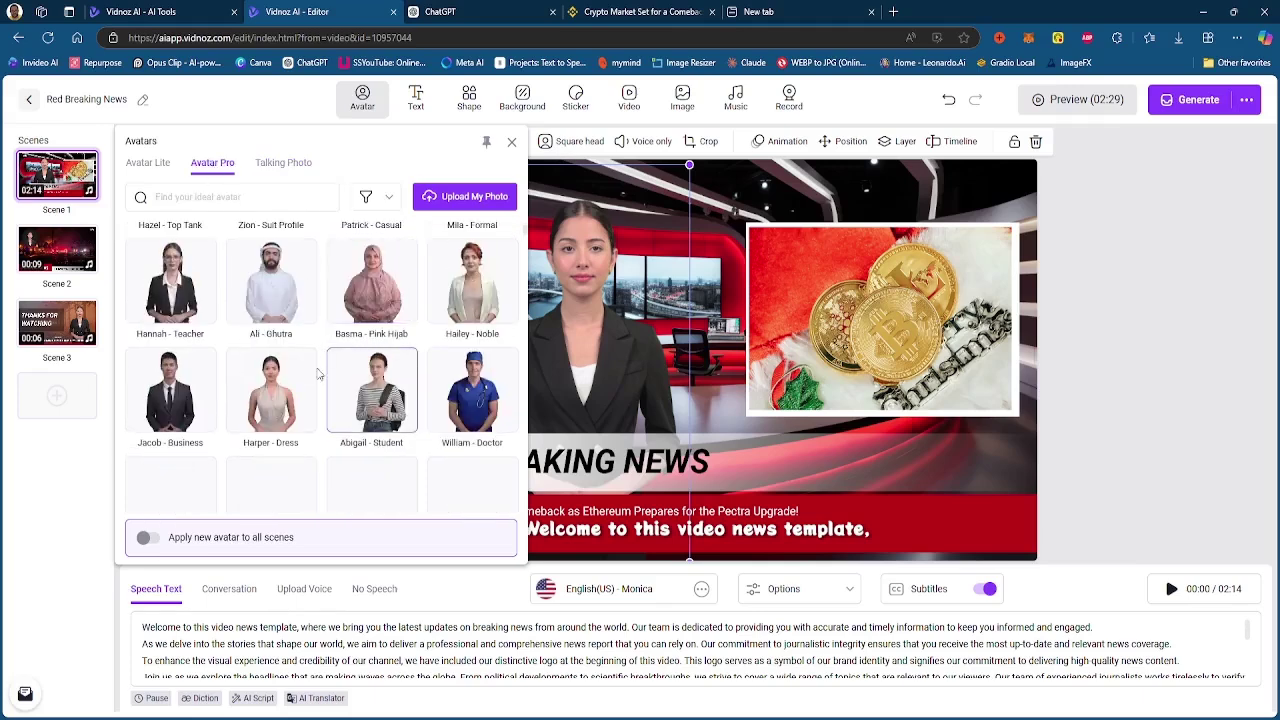
{"action": "left_click", "coordinate": [286, 385]}
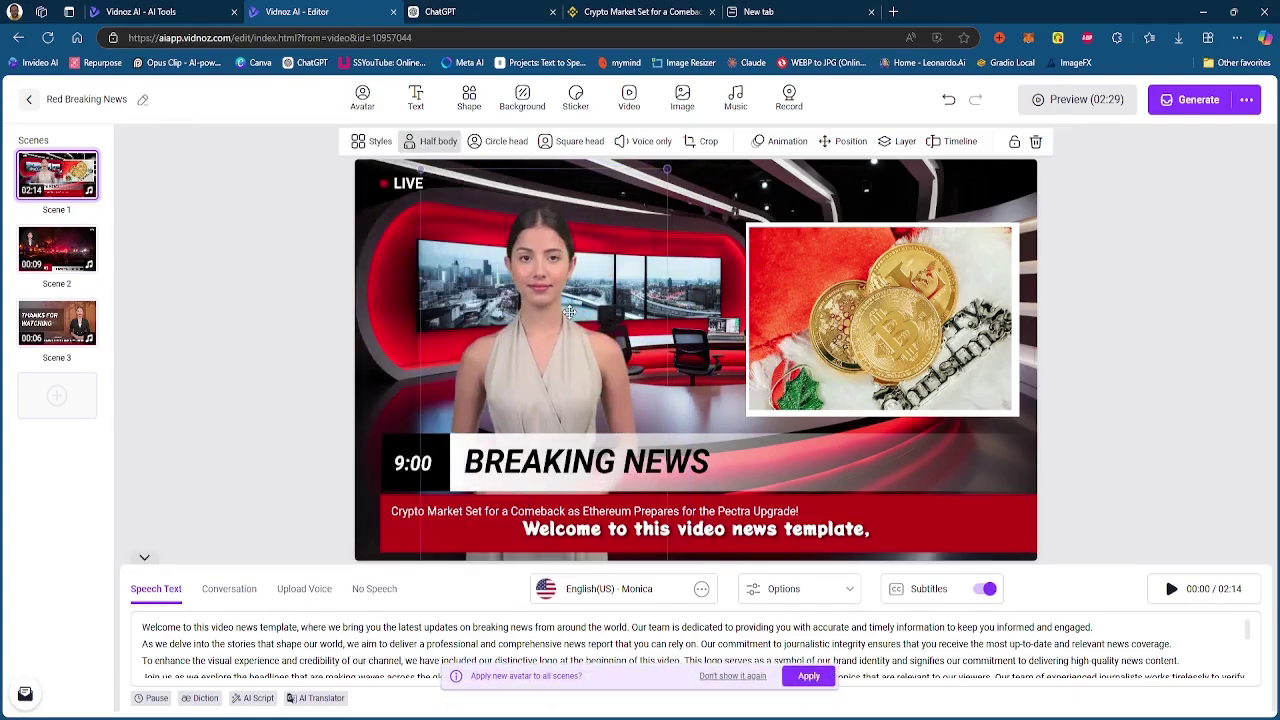
Give the bitcoin inset a Fade scale animation triggered On exit, then open its Timeline
{"action": "left_click", "coordinate": [780, 245]}
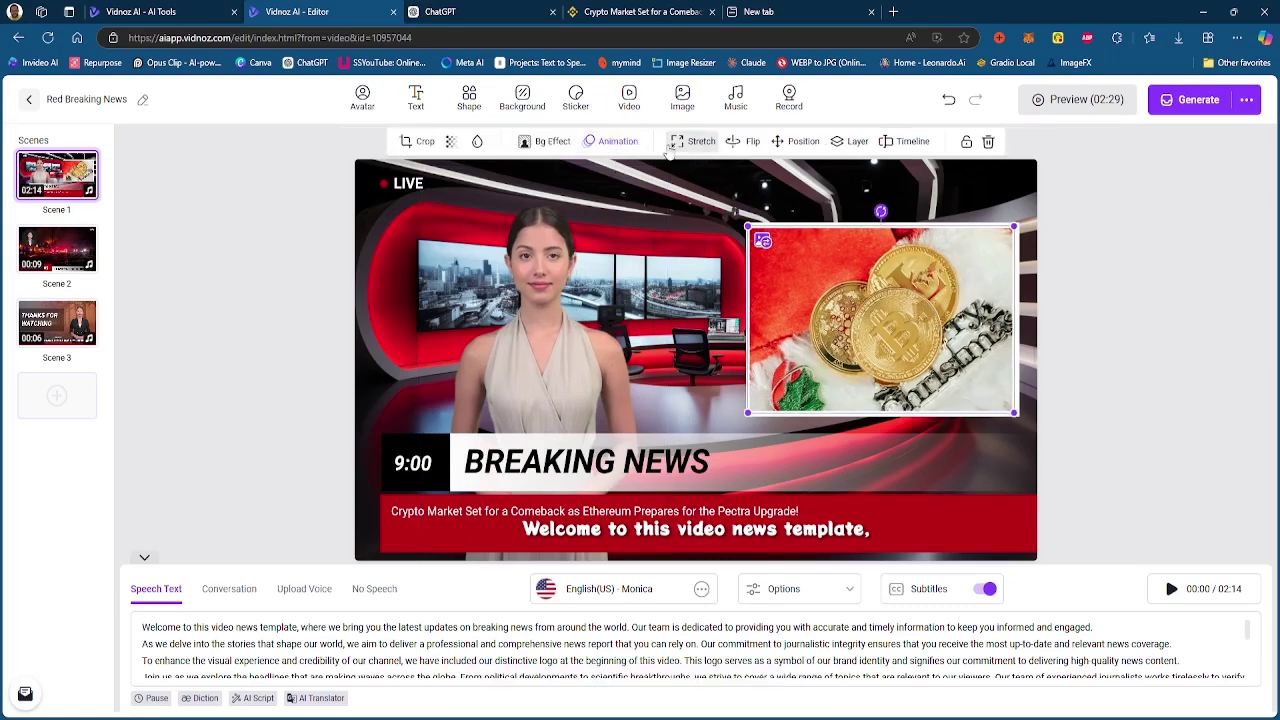
{"action": "left_click", "coordinate": [612, 141]}
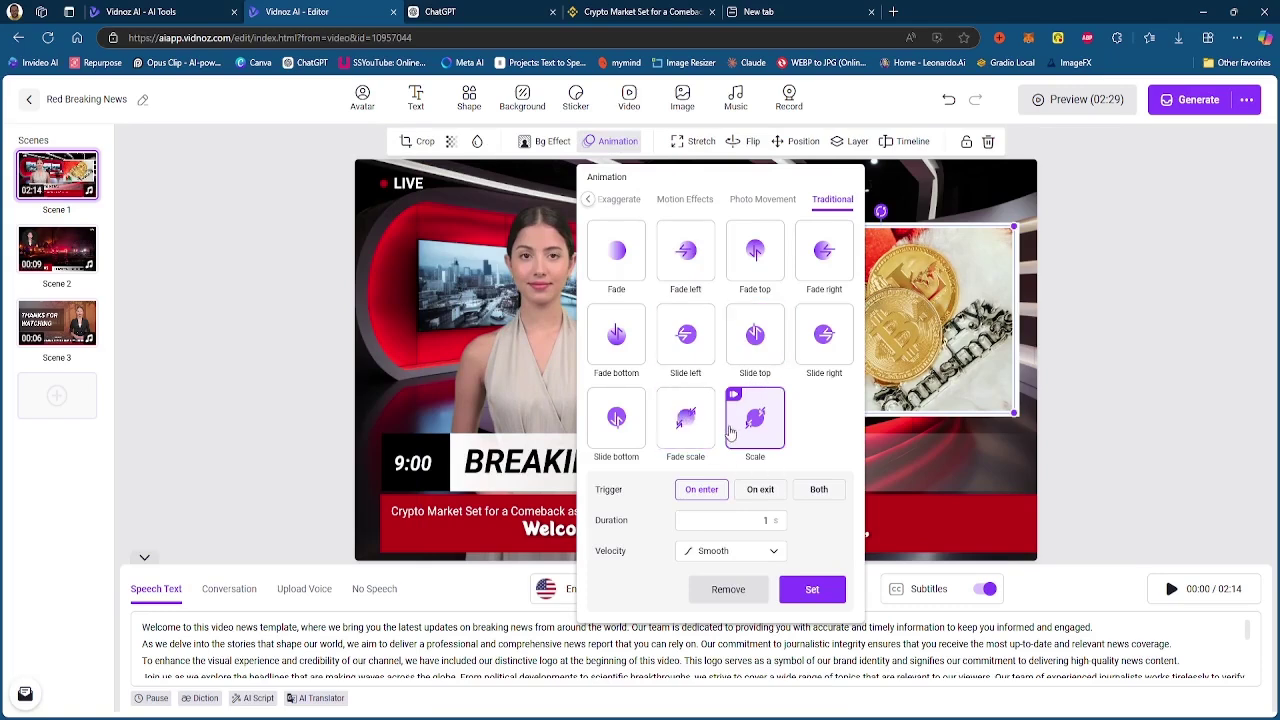
{"action": "left_click", "coordinate": [760, 494]}
{"action": "left_click", "coordinate": [708, 494]}
{"action": "left_click", "coordinate": [757, 496]}
{"action": "left_click", "coordinate": [695, 406]}
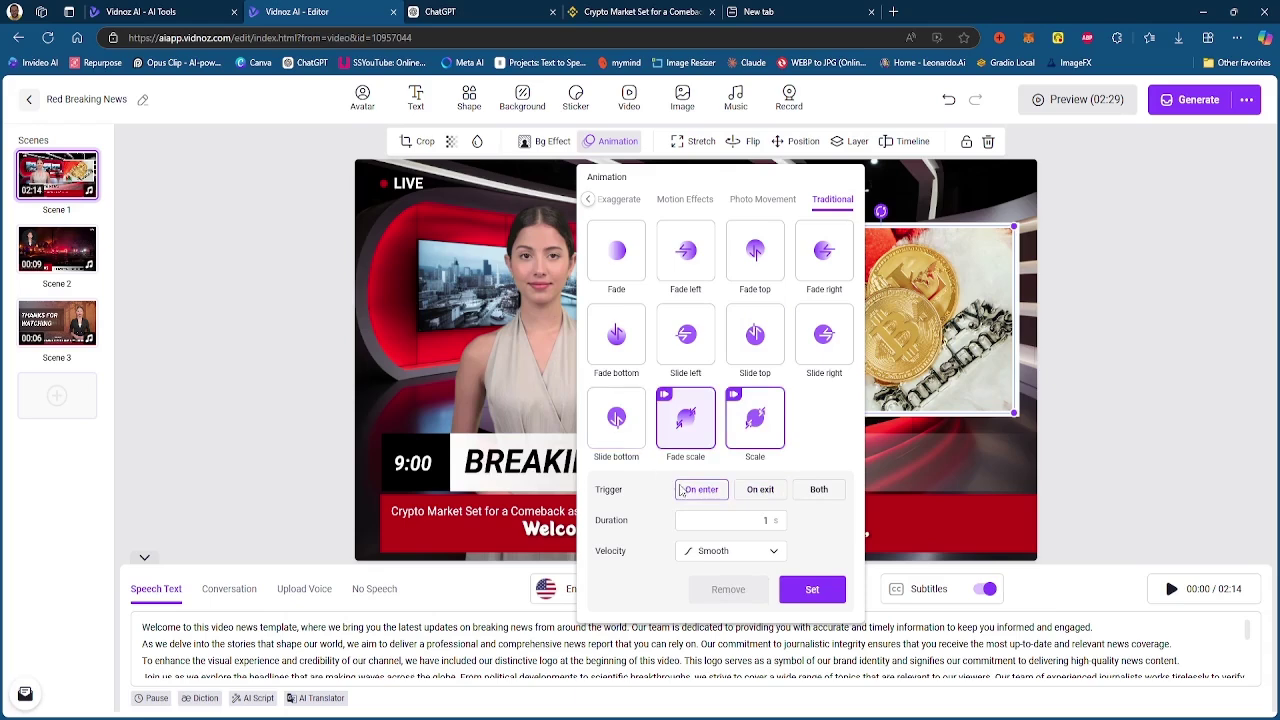
{"action": "left_click", "coordinate": [755, 494]}
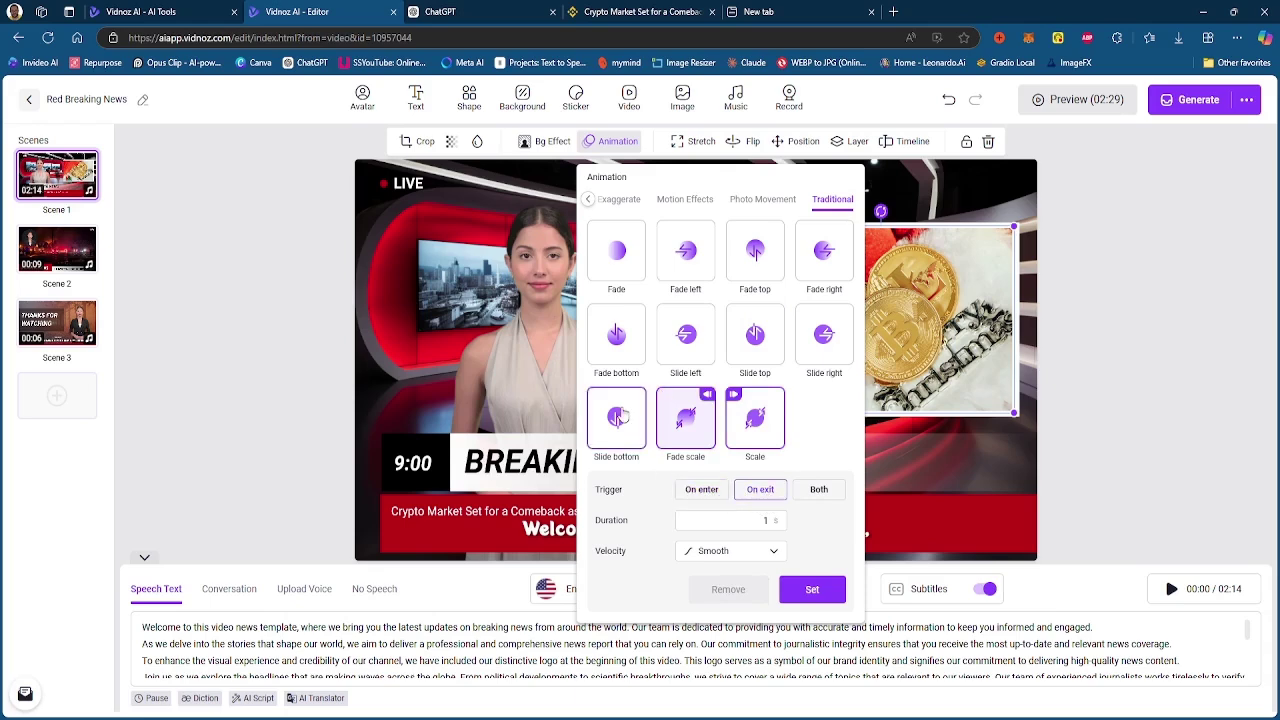
{"action": "left_click", "coordinate": [814, 598]}
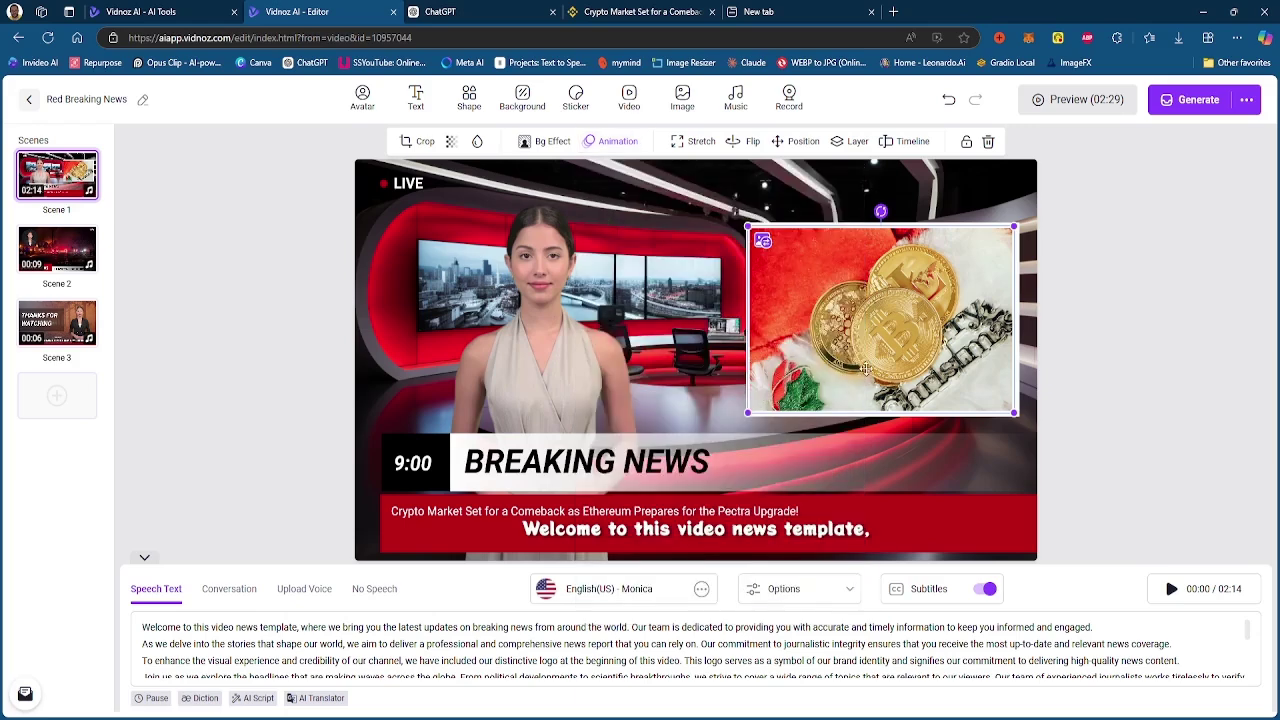
{"action": "left_click", "coordinate": [905, 141]}
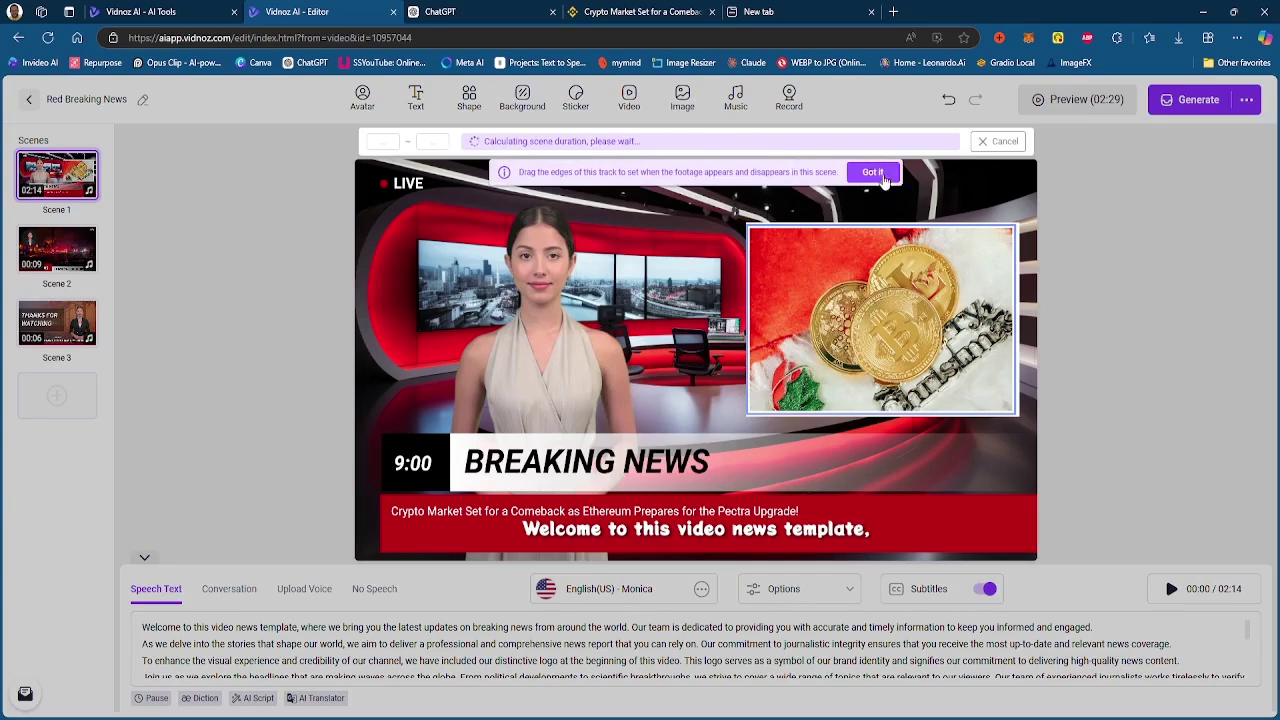
Trim the coin image on the Timeline to end at 11.6 seconds
{"action": "left_click", "coordinate": [883, 176]}
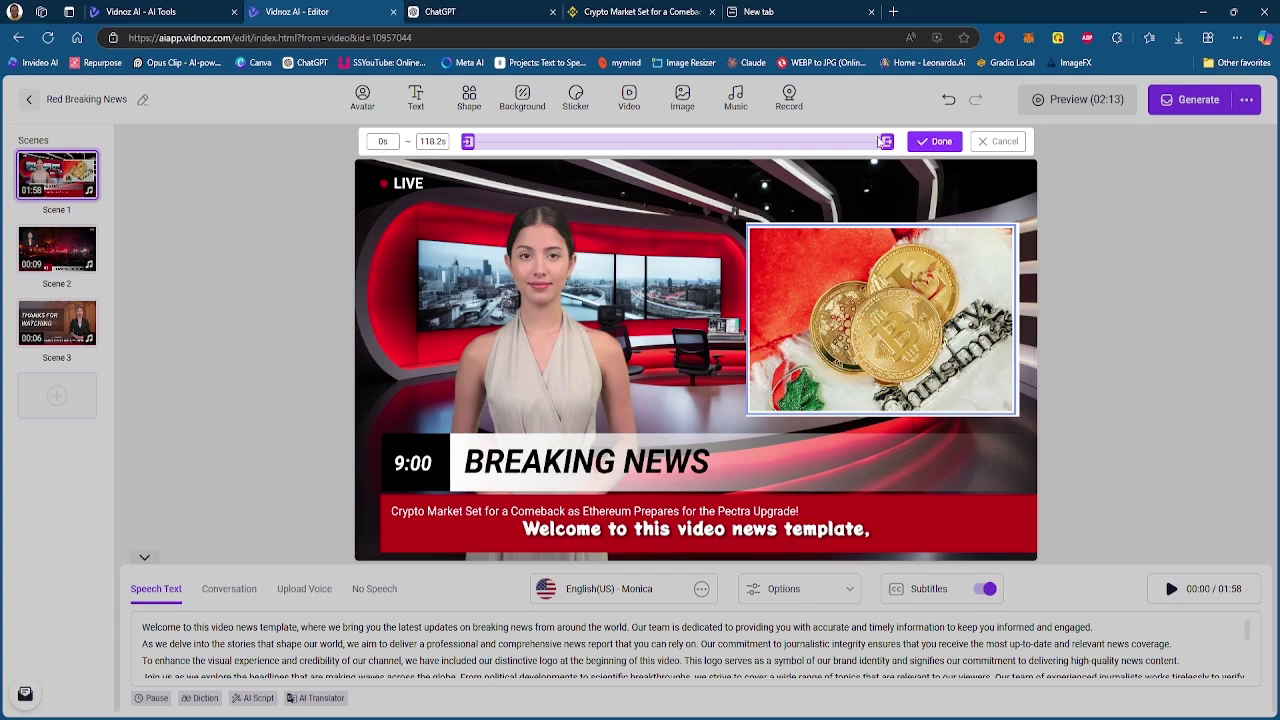
{"action": "left_click_drag", "start_coordinate": [886, 142], "coordinate": [560, 141]}
{"action": "left_click", "coordinate": [876, 418]}
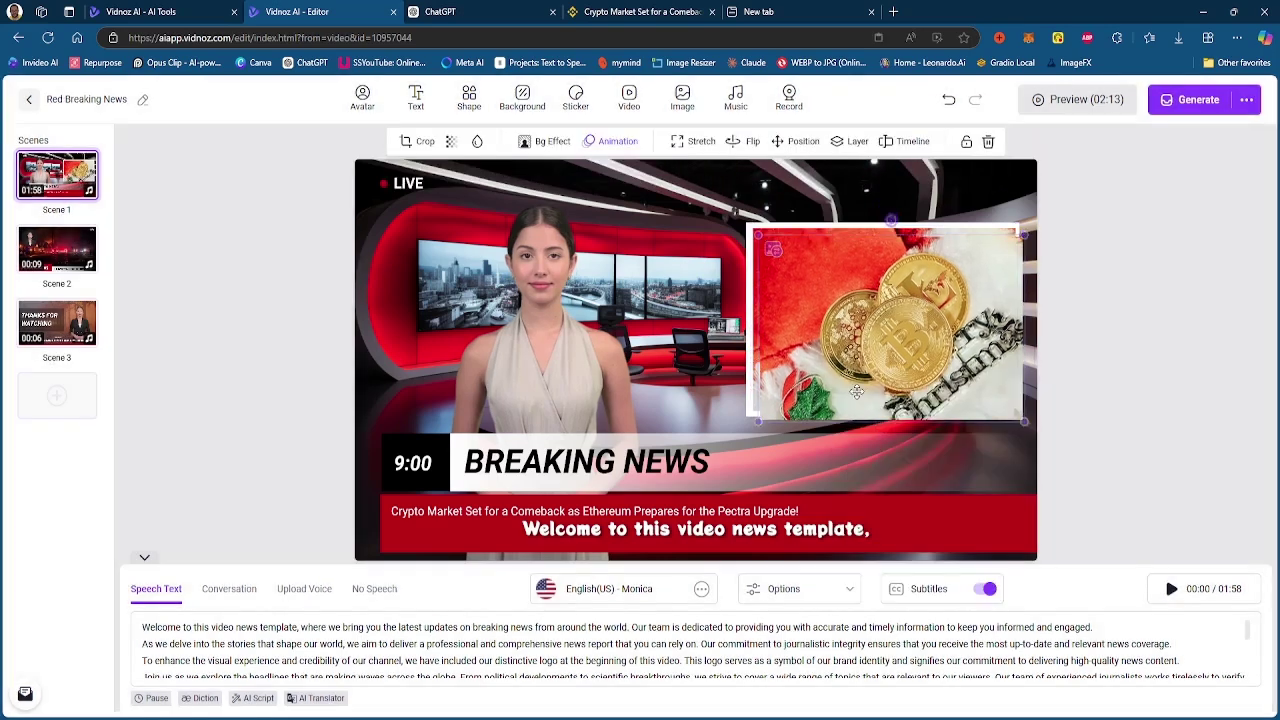
Replace the inset with the Christmas Ethereum coin image from the crypto results
{"action": "double_click", "coordinate": [870, 300]}
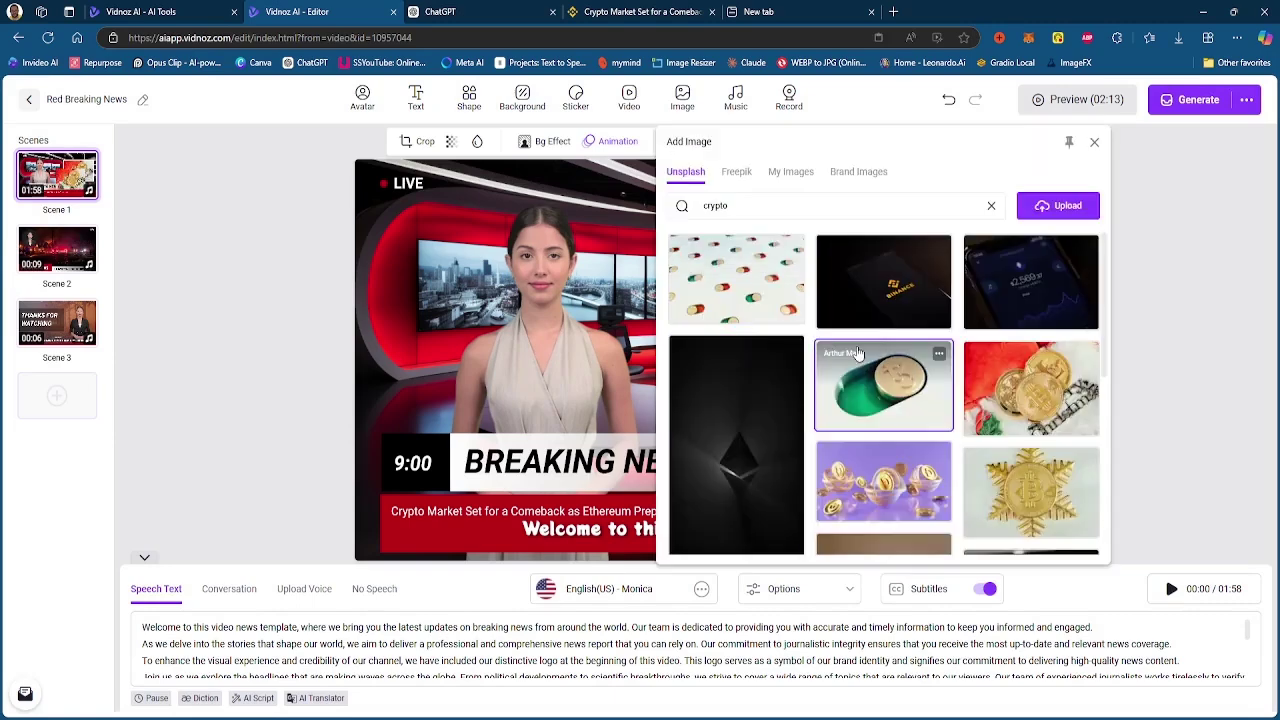
{"action": "scroll", "coordinate": [1000, 420], "scroll_direction": "down", "scroll_amount": 2}
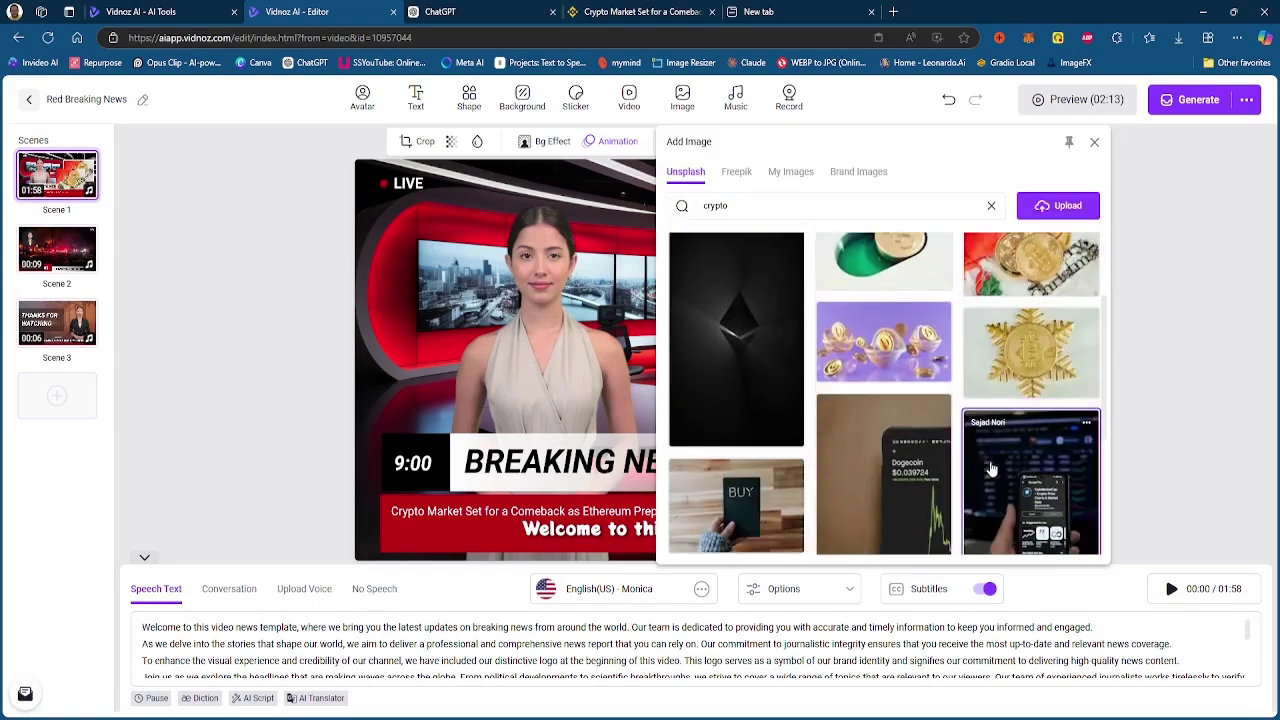
{"action": "scroll", "coordinate": [1000, 465], "scroll_direction": "down", "scroll_amount": 3}
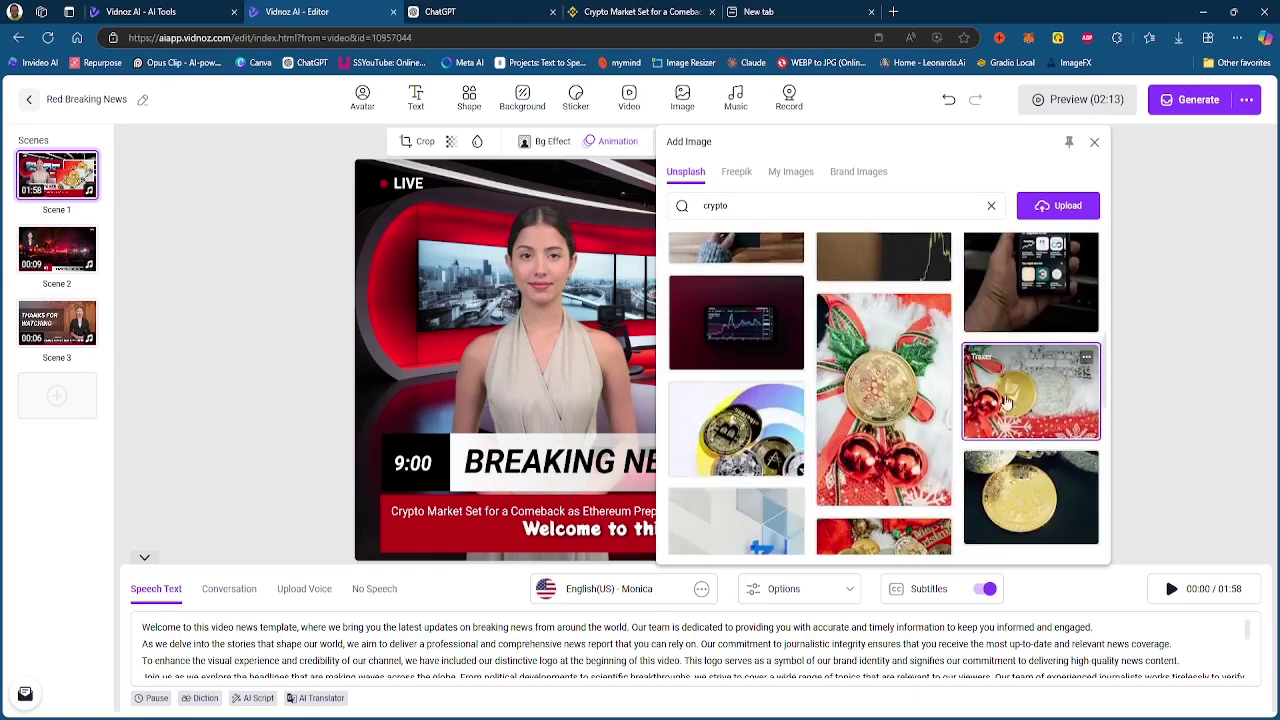
{"action": "left_click", "coordinate": [1021, 398]}
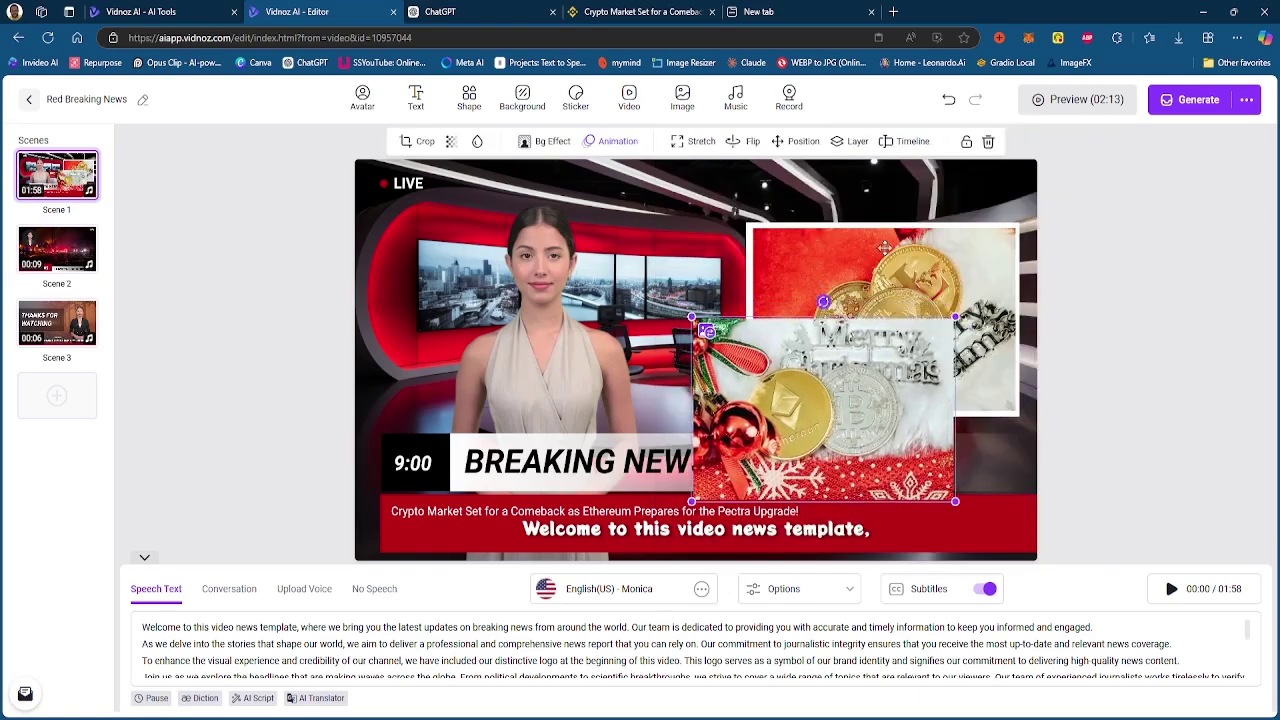
Time the new image to appear from 25.2s to 118.2s
{"action": "left_click", "coordinate": [911, 141]}
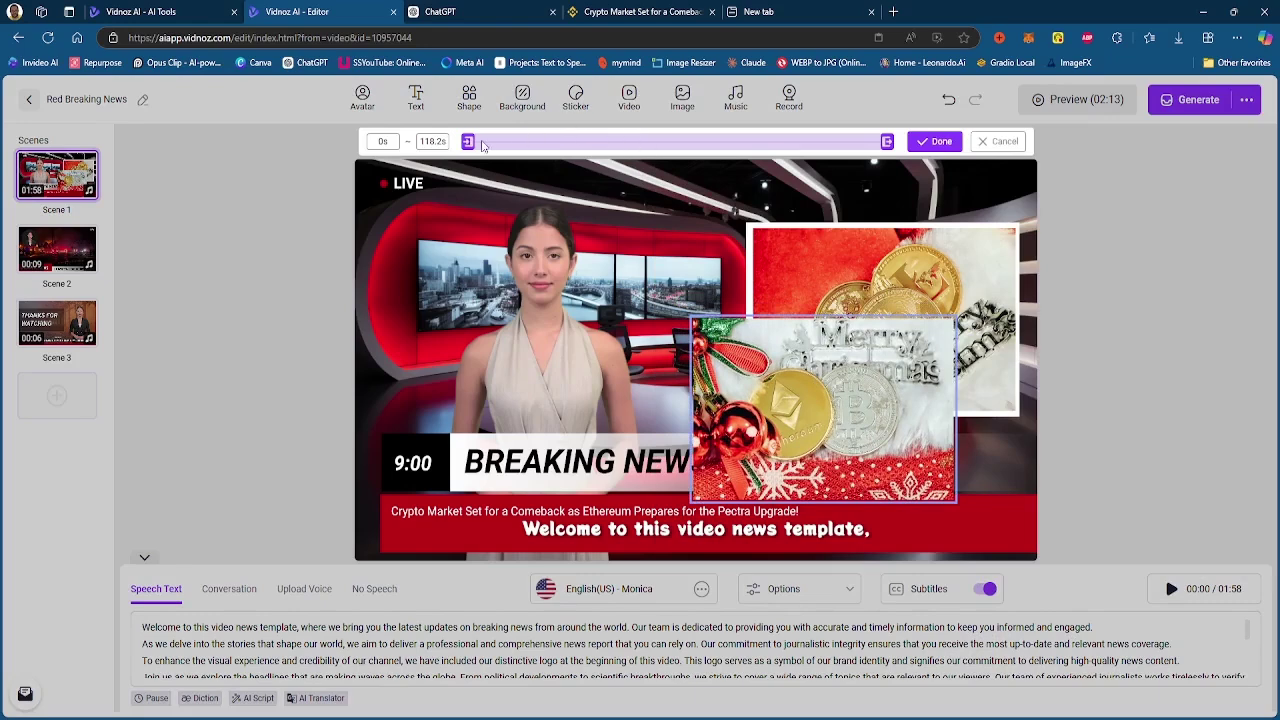
{"action": "left_click_drag", "start_coordinate": [480, 146], "coordinate": [556, 142]}
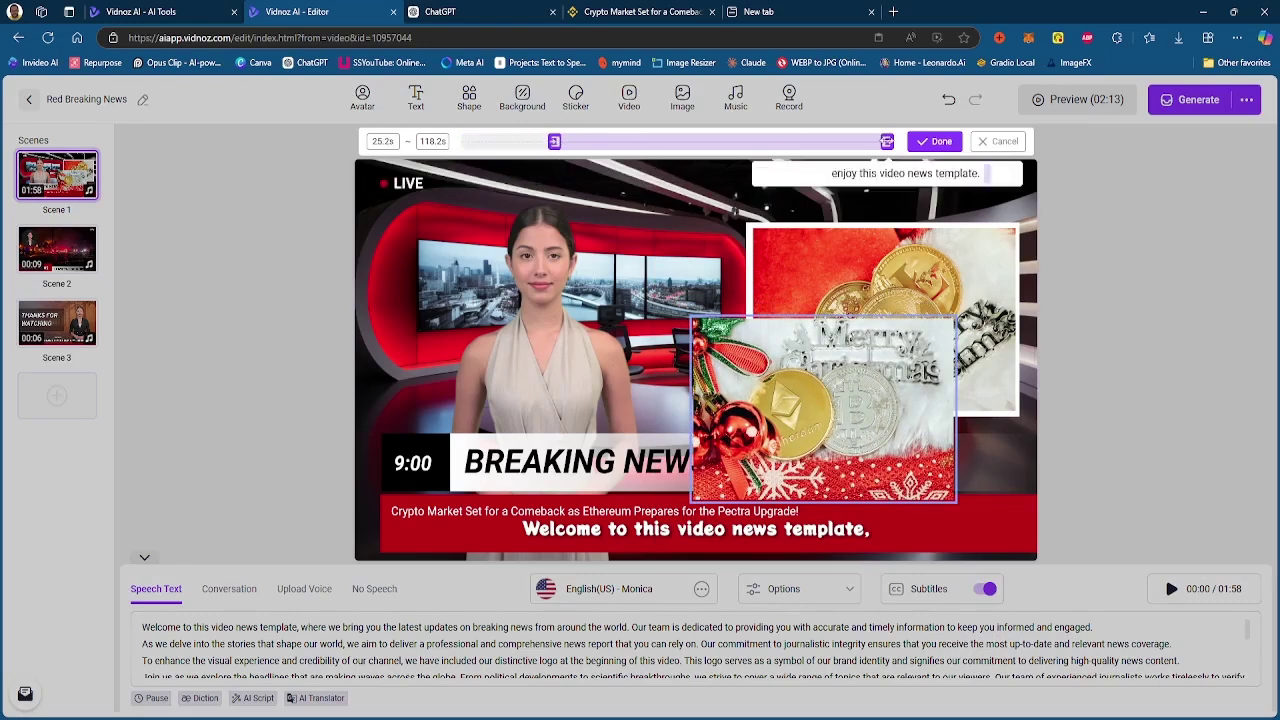
{"action": "left_click", "coordinate": [934, 141]}
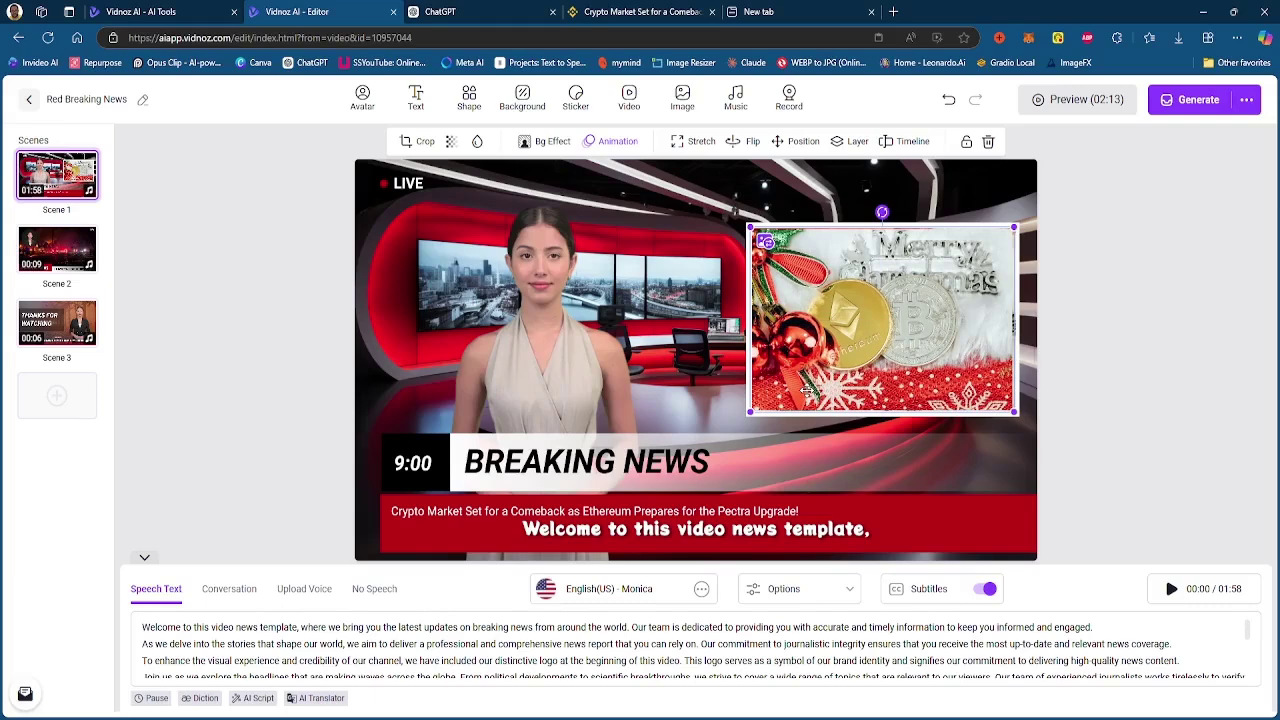
Try the arched-hall room background, then search for and apply the red news-studio backdrop
{"action": "left_click", "coordinate": [522, 99]}
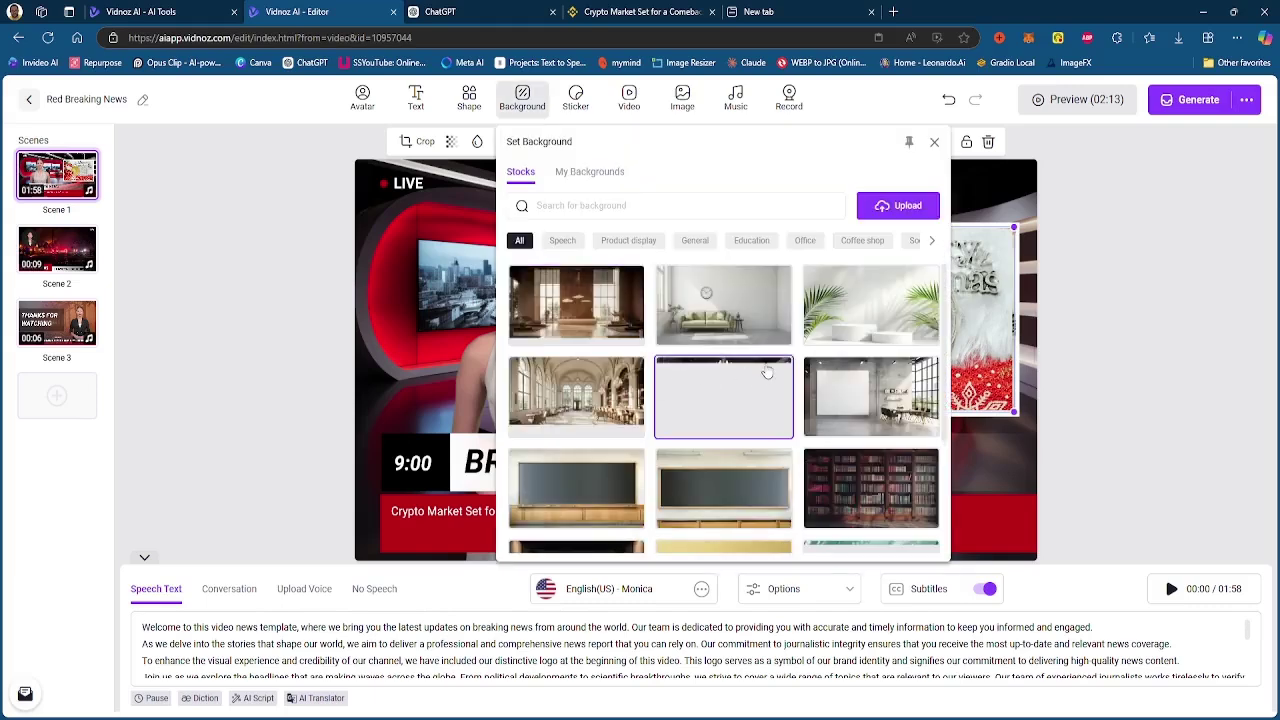
{"action": "left_click", "coordinate": [597, 392]}
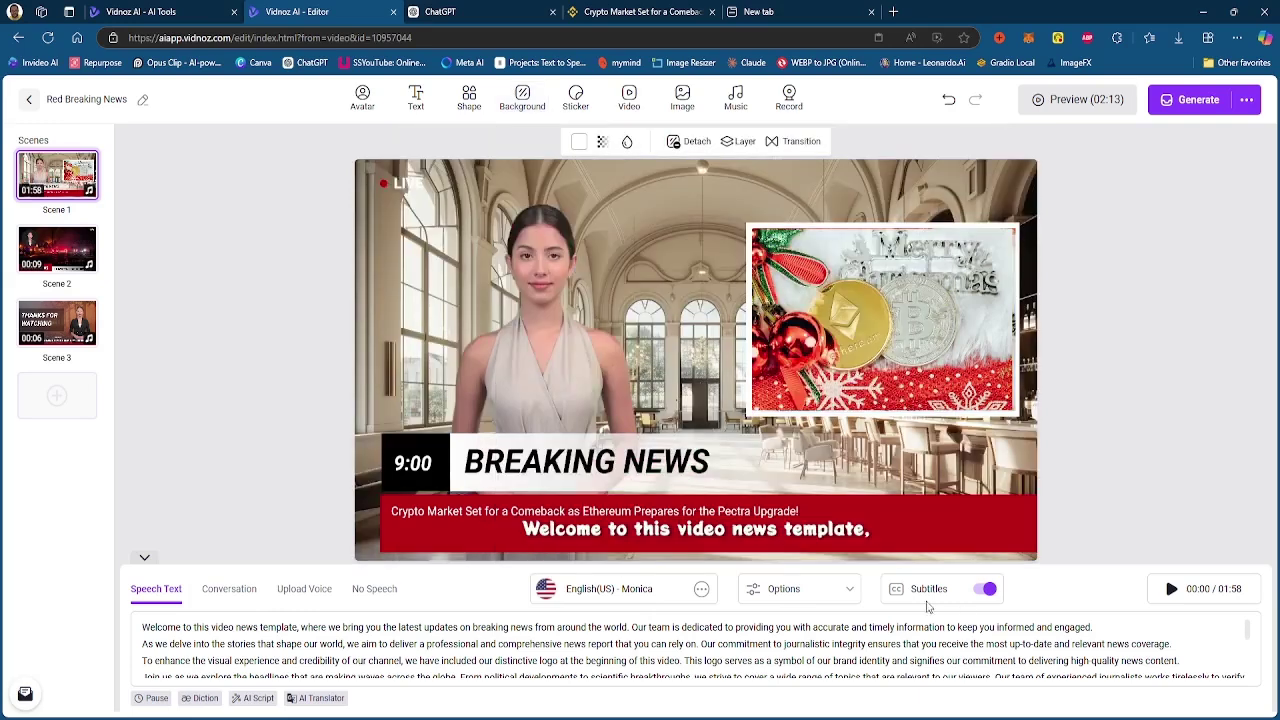
{"action": "left_click", "coordinate": [522, 95]}
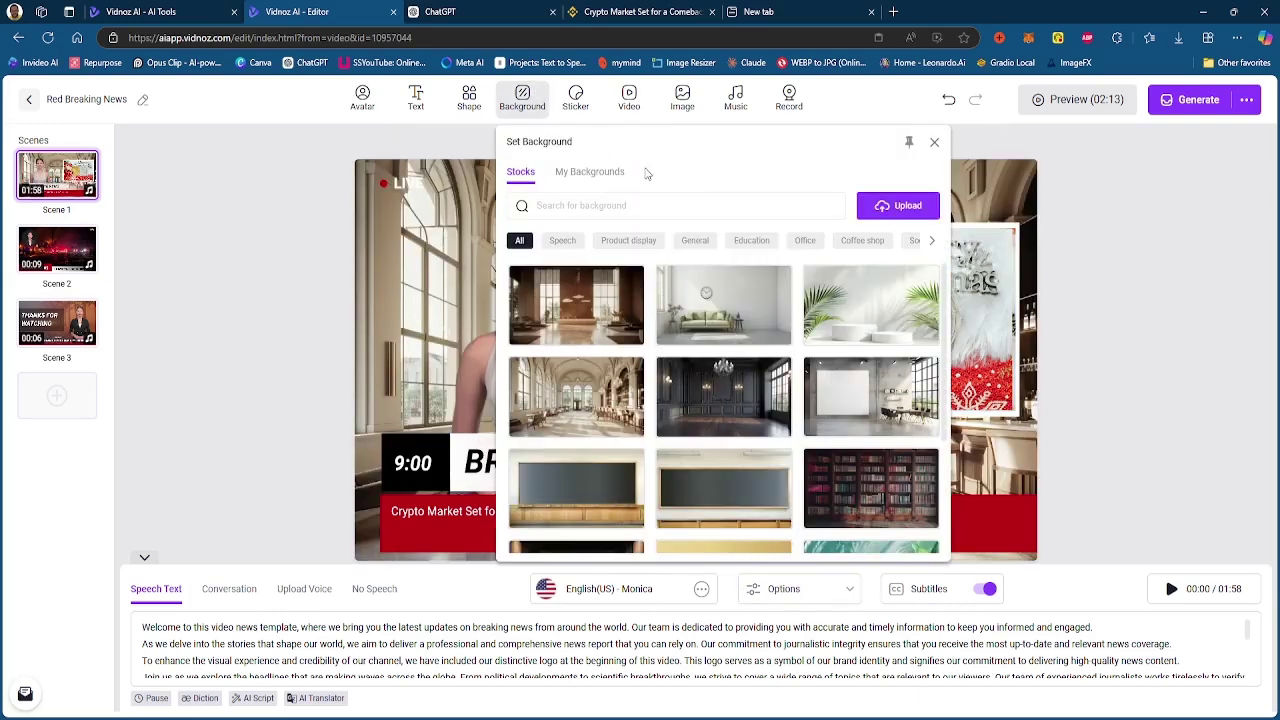
{"action": "scroll", "coordinate": [760, 388], "scroll_direction": "down", "scroll_amount": 2}
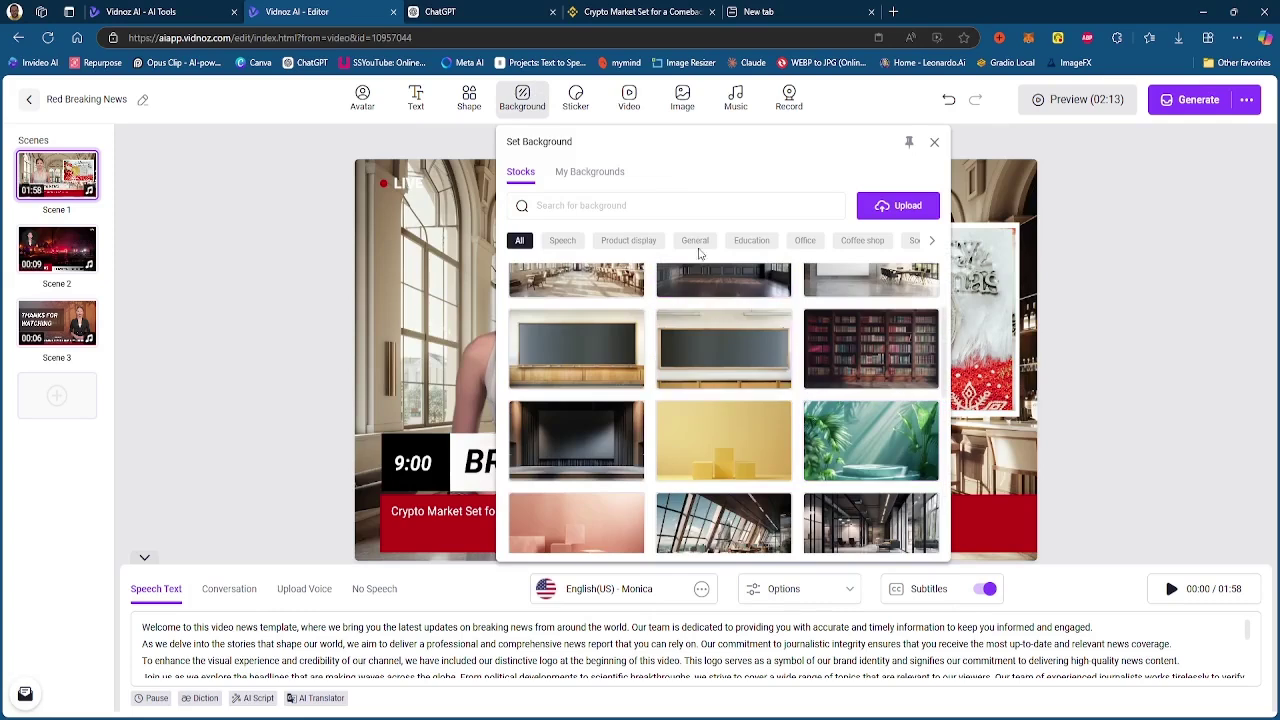
{"action": "left_click", "coordinate": [619, 208]}
{"action": "type", "text": "r"}
{"action": "left_click", "coordinate": [565, 300]}
{"action": "left_click", "coordinate": [675, 497]}
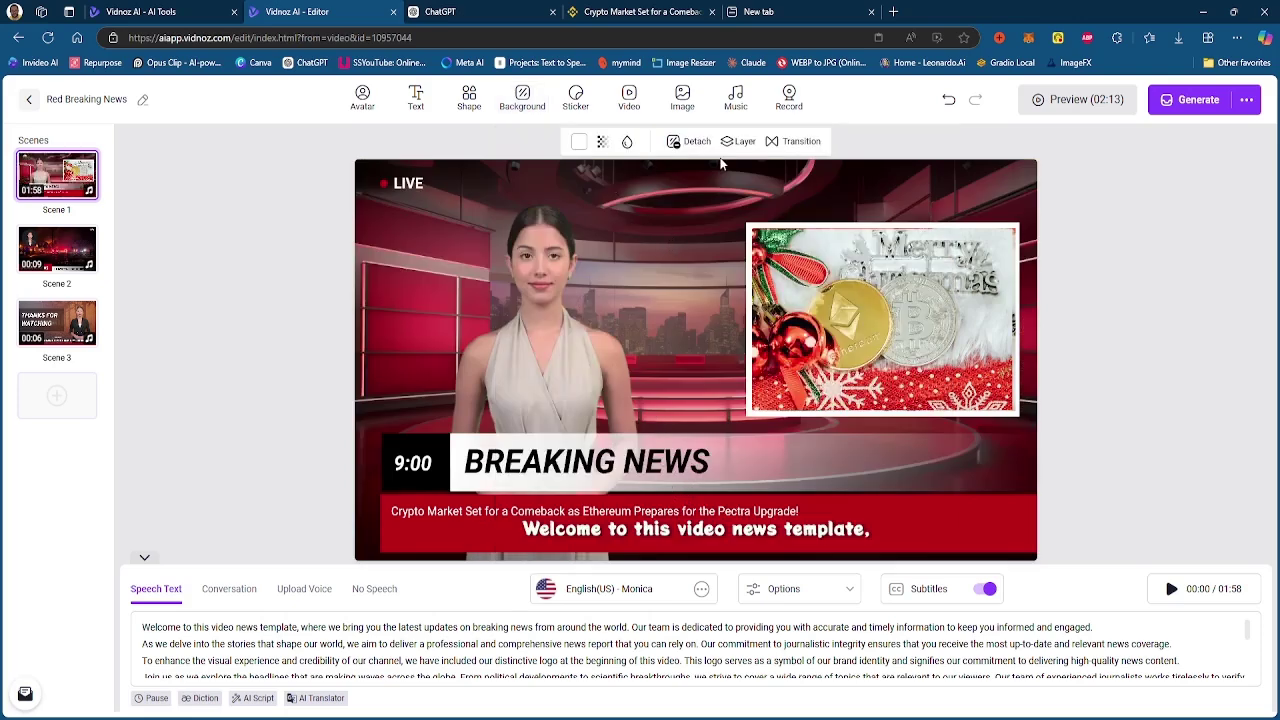
Browse uploaded and stock backgrounds, then apply the second image in the Office category
{"action": "left_click", "coordinate": [521, 103]}
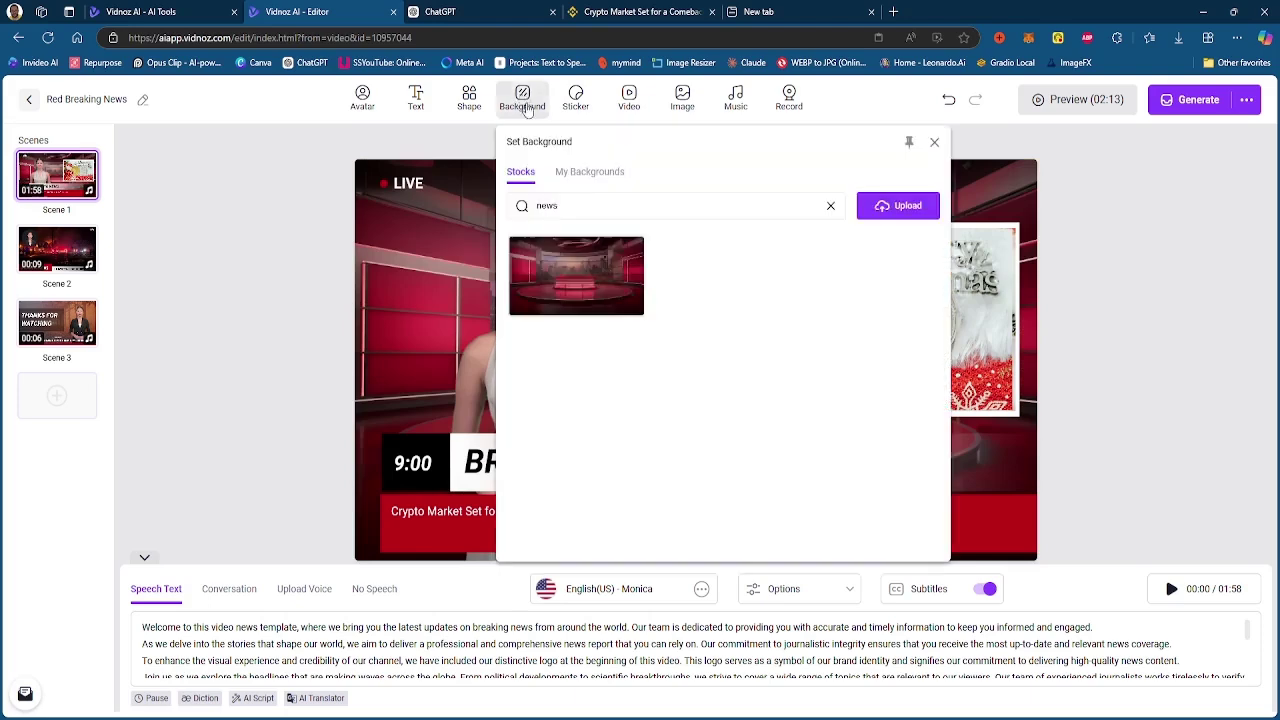
{"action": "left_click", "coordinate": [512, 200]}
{"action": "left_click", "coordinate": [540, 102]}
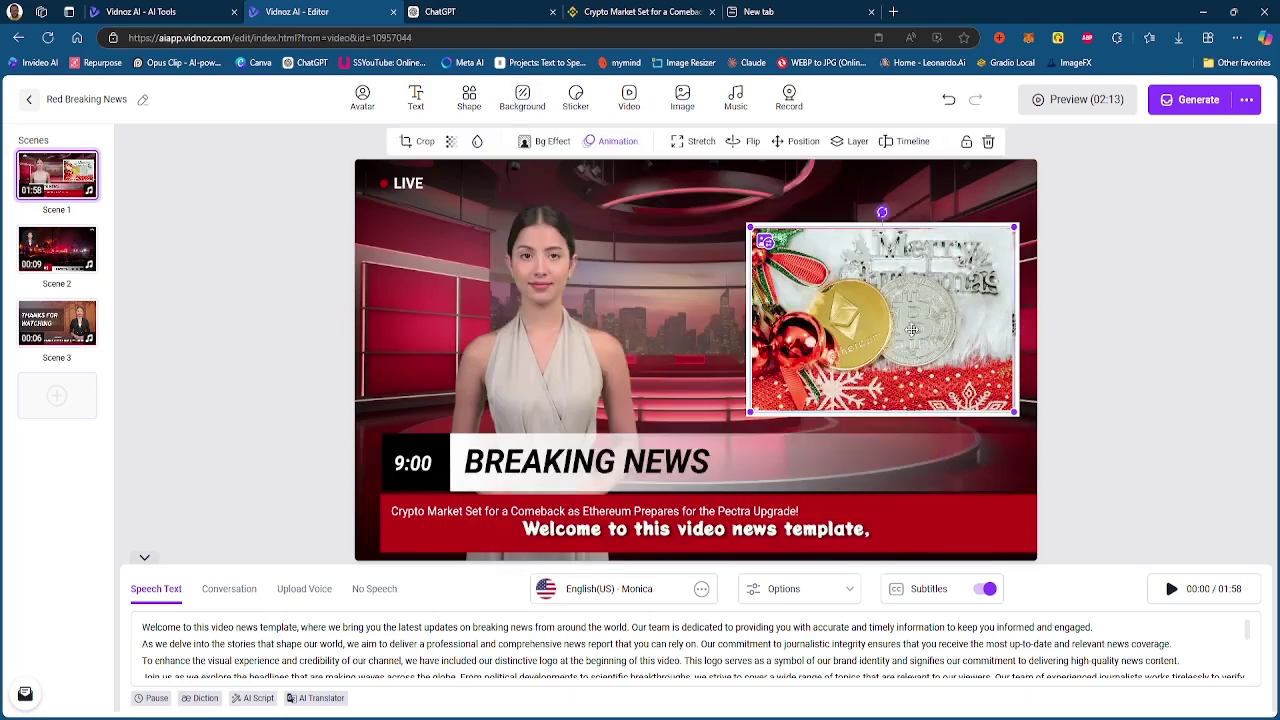
{"action": "left_click", "coordinate": [521, 103]}
{"action": "left_click", "coordinate": [589, 171]}
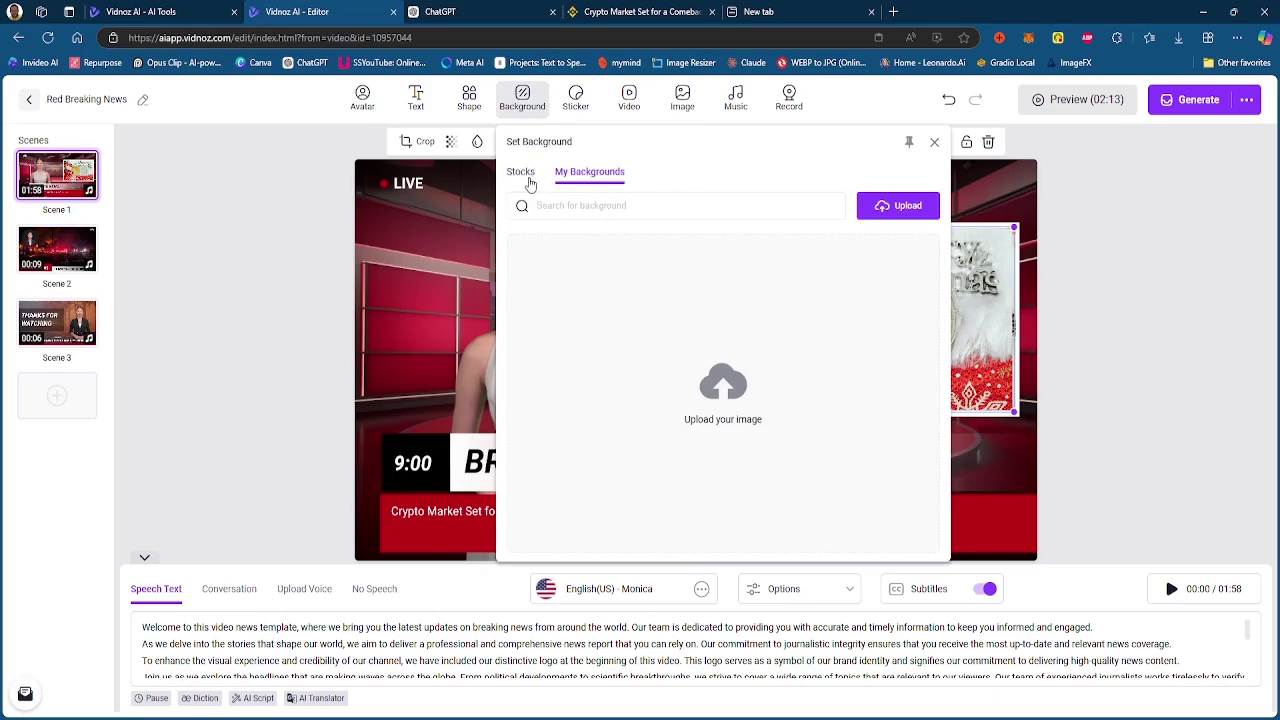
{"action": "left_click", "coordinate": [521, 172]}
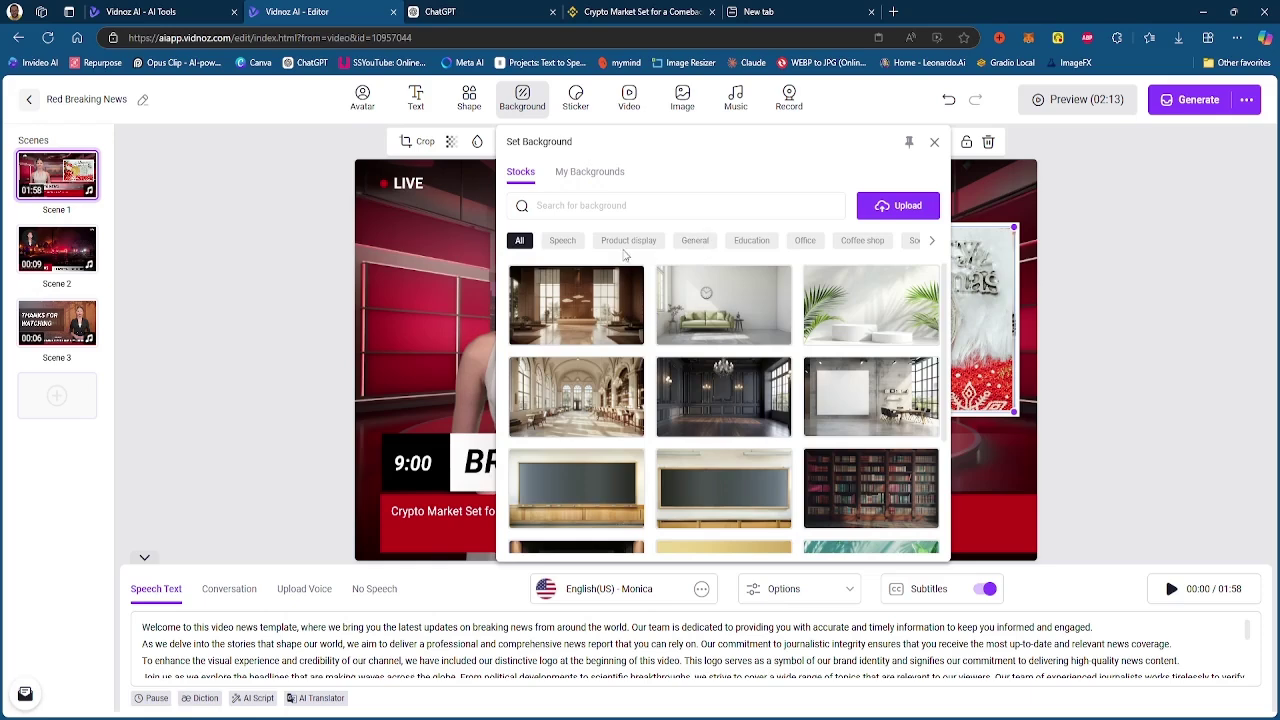
{"action": "left_click", "coordinate": [805, 241]}
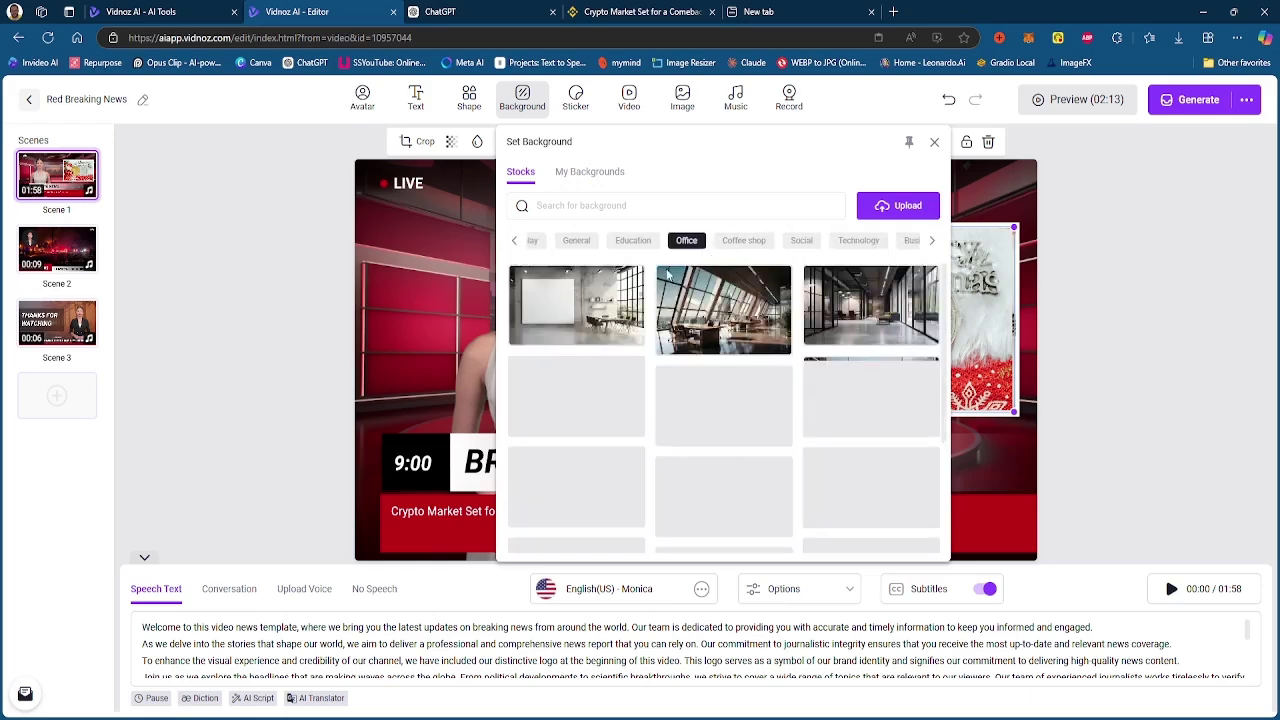
{"action": "left_click", "coordinate": [705, 305]}
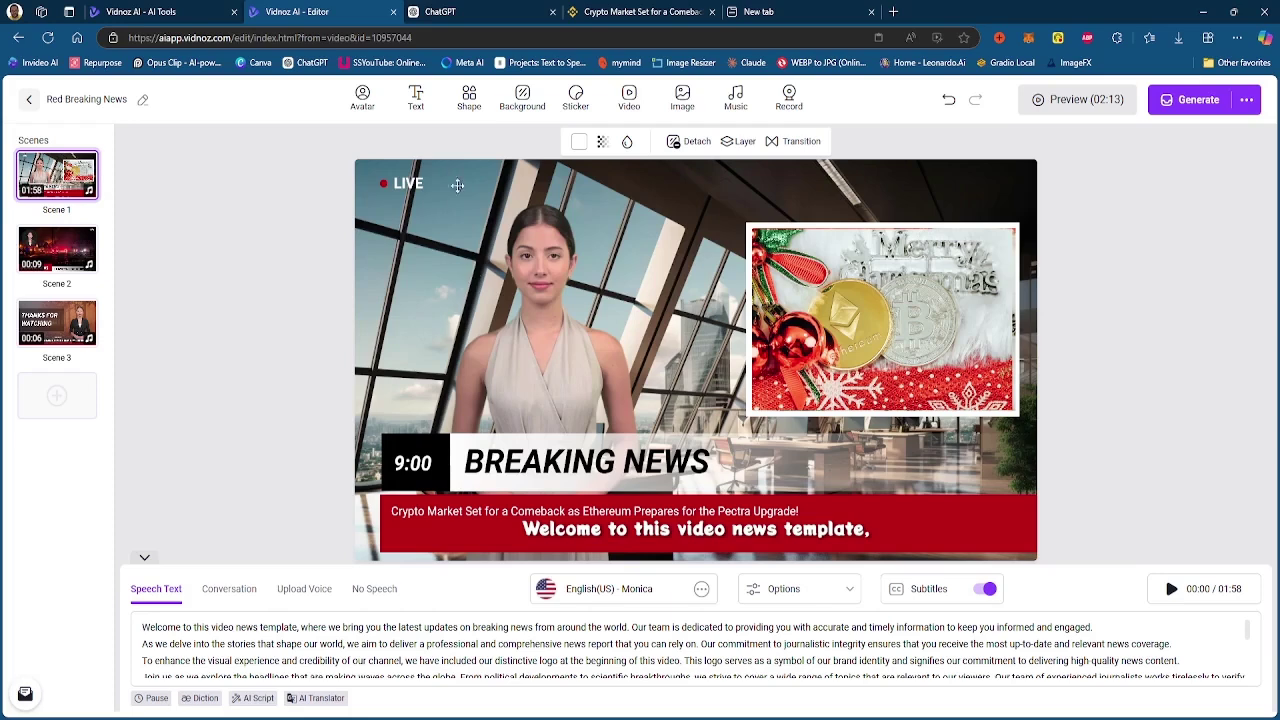
Ring the Ethereum coin with an outline circle shape and shift the anchor slightly left
{"action": "left_click", "coordinate": [462, 100]}
{"action": "left_click", "coordinate": [560, 272]}
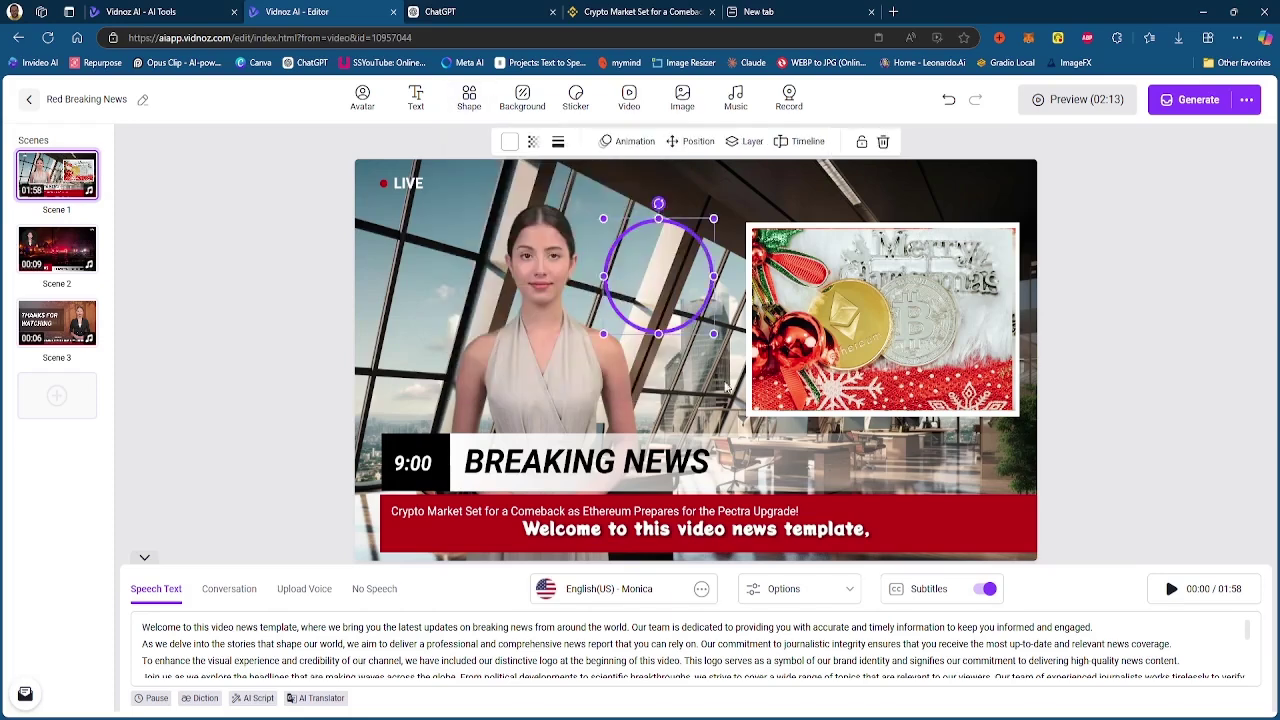
{"action": "right_click", "coordinate": [661, 277]}
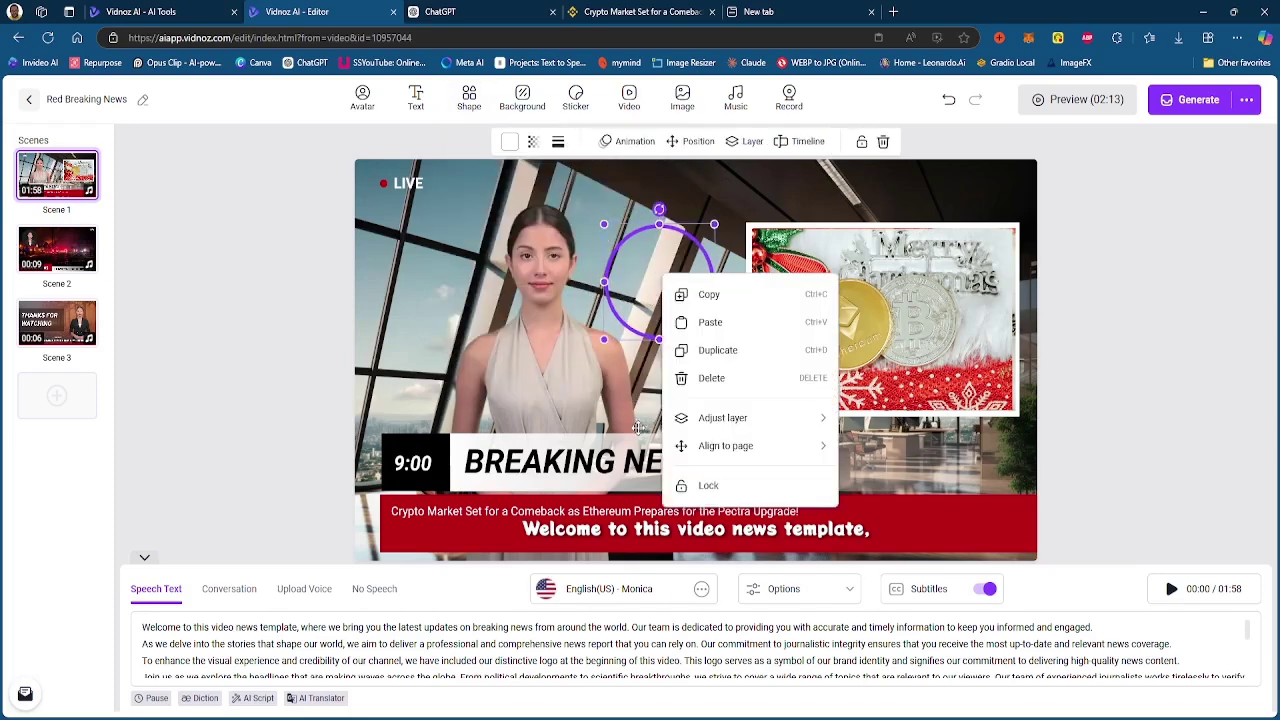
{"action": "left_click_drag", "start_coordinate": [628, 306], "coordinate": [833, 349]}
{"action": "left_click", "coordinate": [888, 484]}
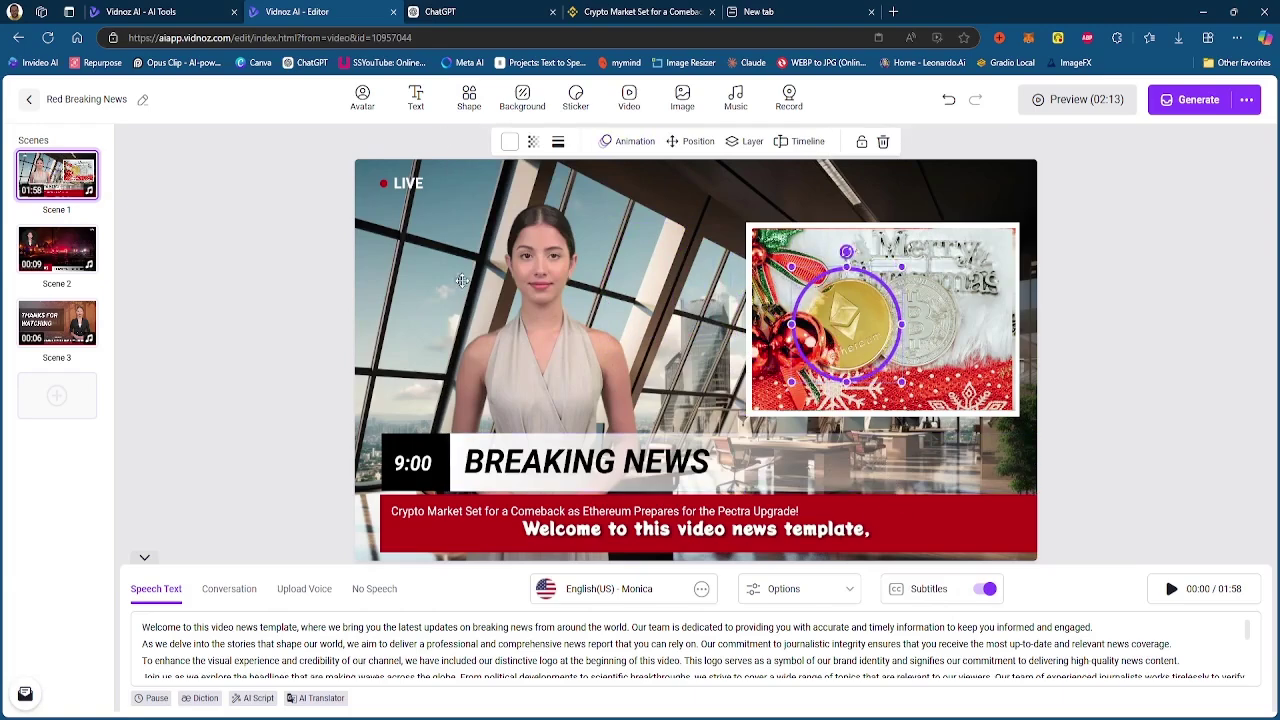
{"action": "left_click", "coordinate": [479, 230]}
{"action": "left_click_drag", "start_coordinate": [570, 290], "coordinate": [559, 305]}
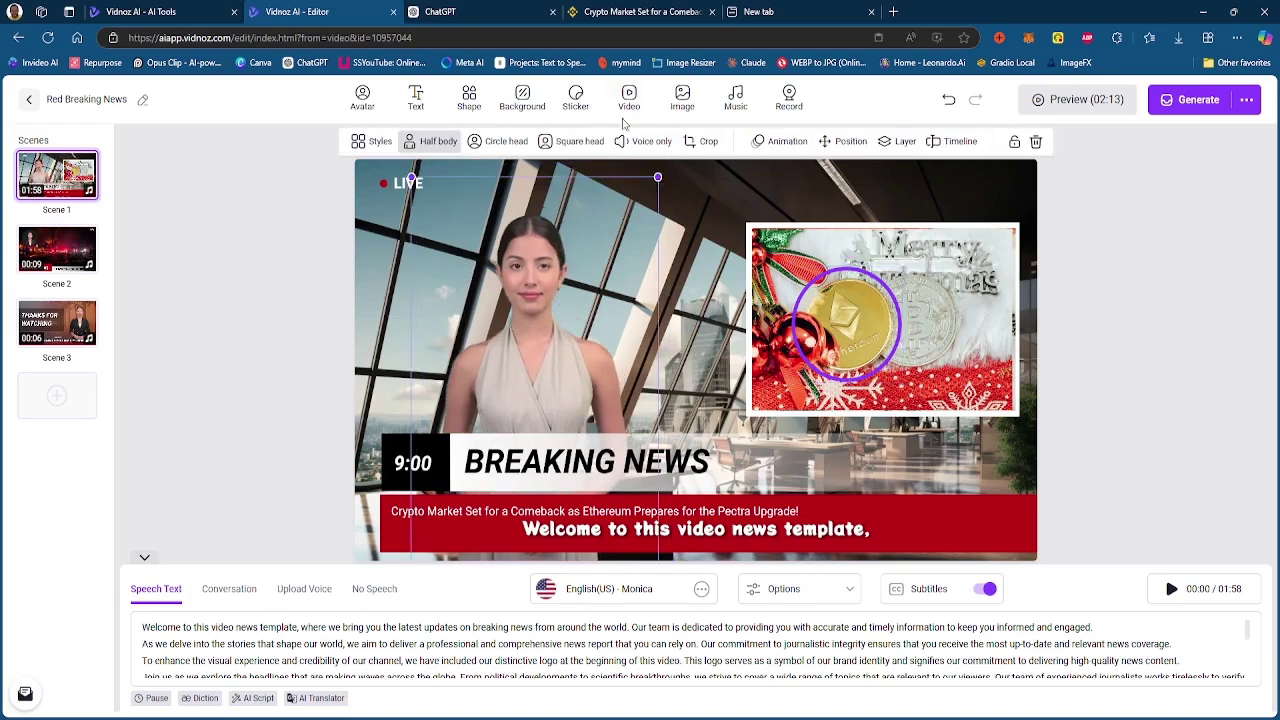
Preview 'A Waltz For Naseem' and add it as this scene's music, replacing Cornfield Chase
{"action": "left_click", "coordinate": [736, 98]}
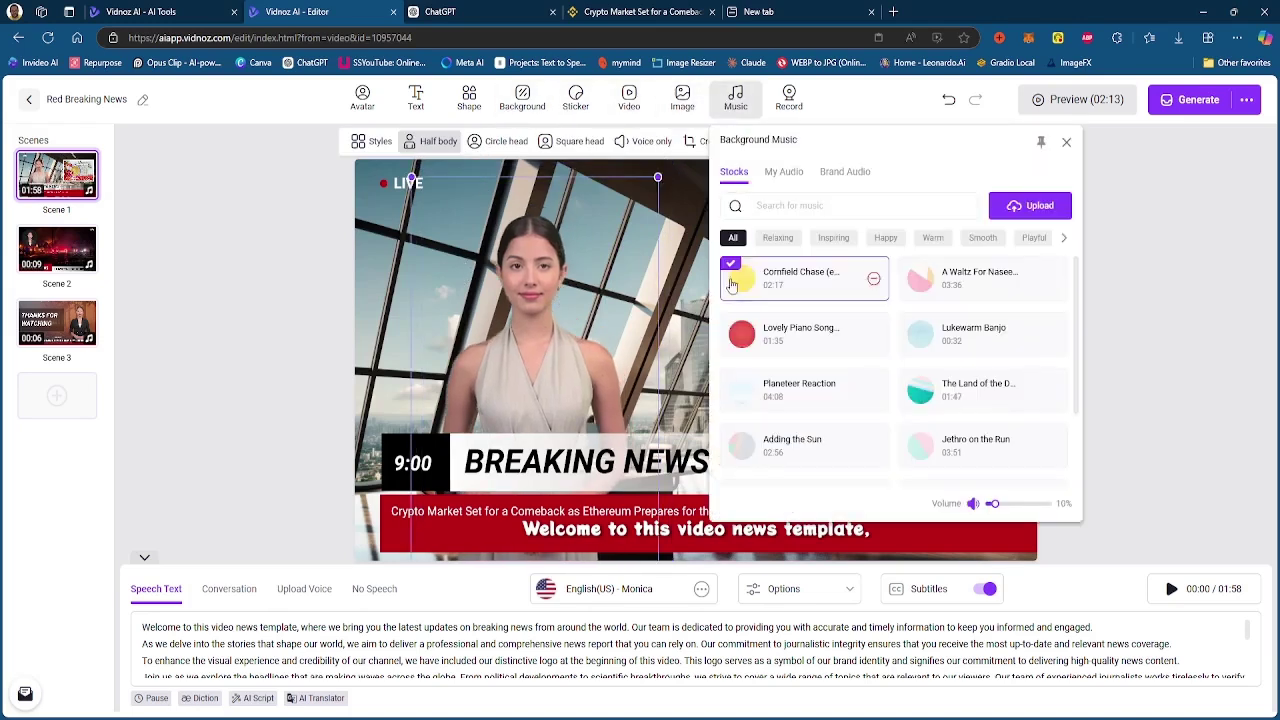
{"action": "mouse_move", "coordinate": [873, 334]}
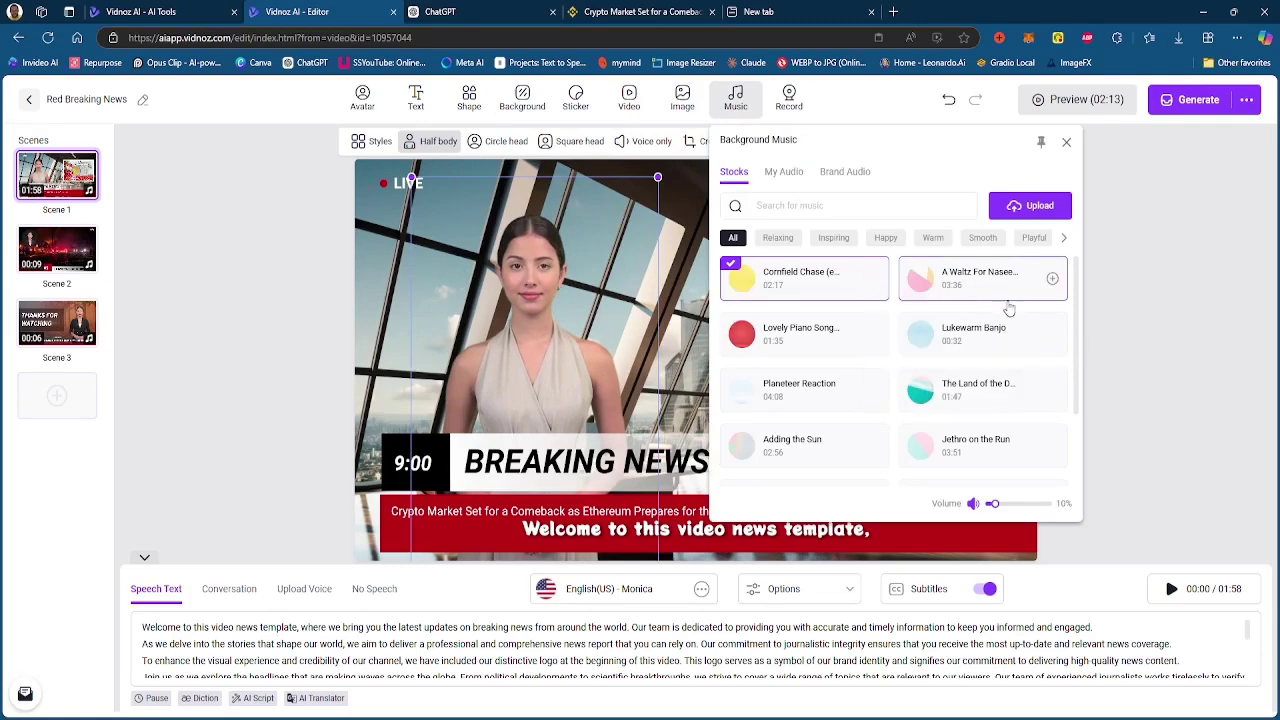
{"action": "left_click", "coordinate": [1030, 280]}
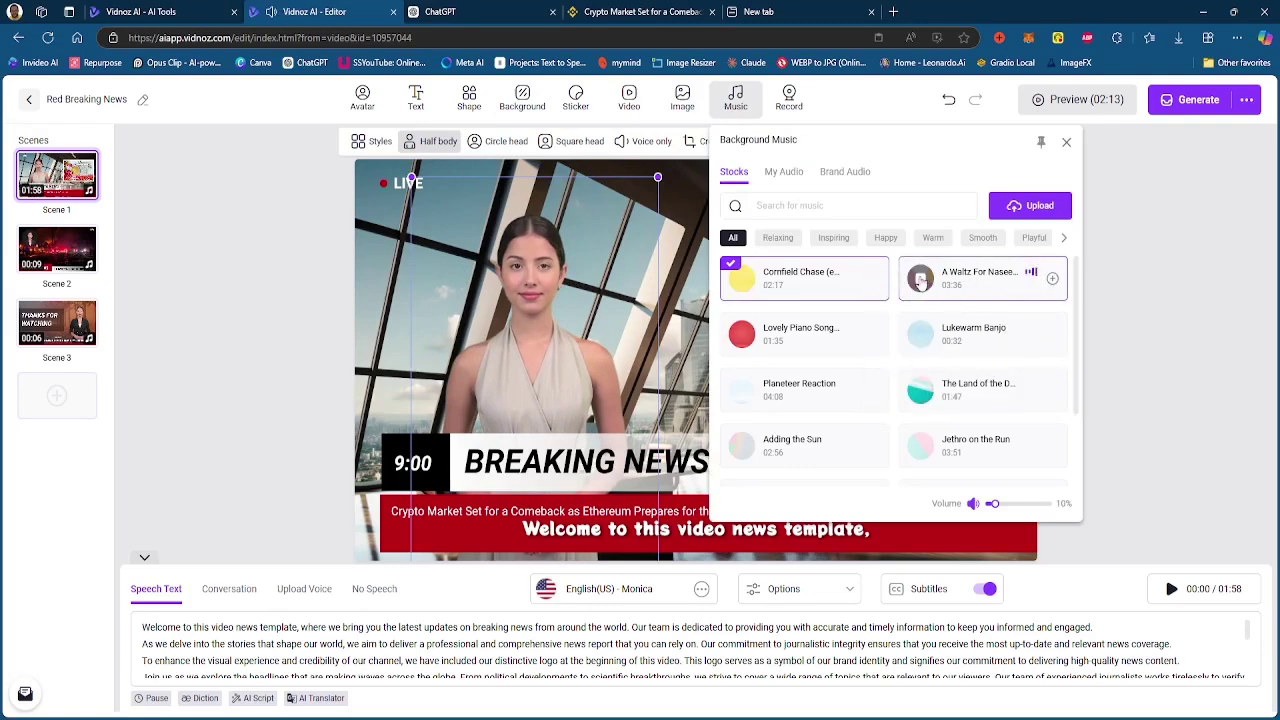
{"action": "mouse_move", "coordinate": [1051, 287]}
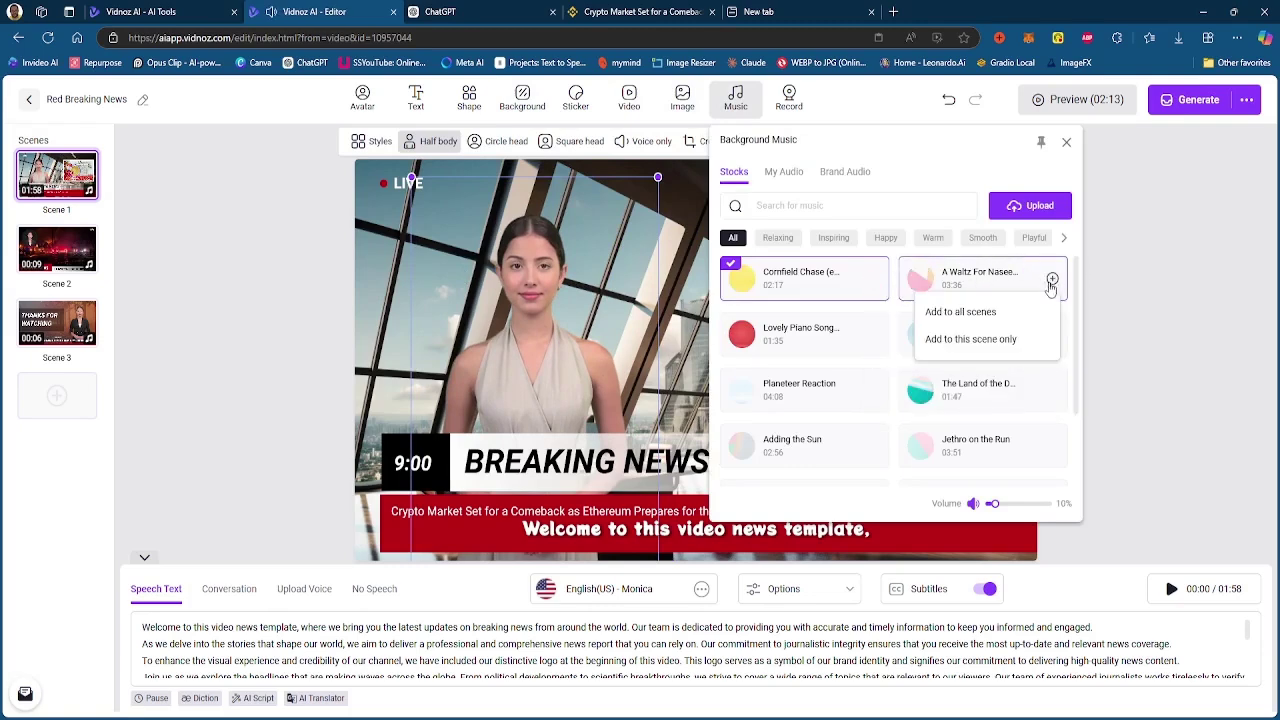
{"action": "left_click", "coordinate": [1005, 323]}
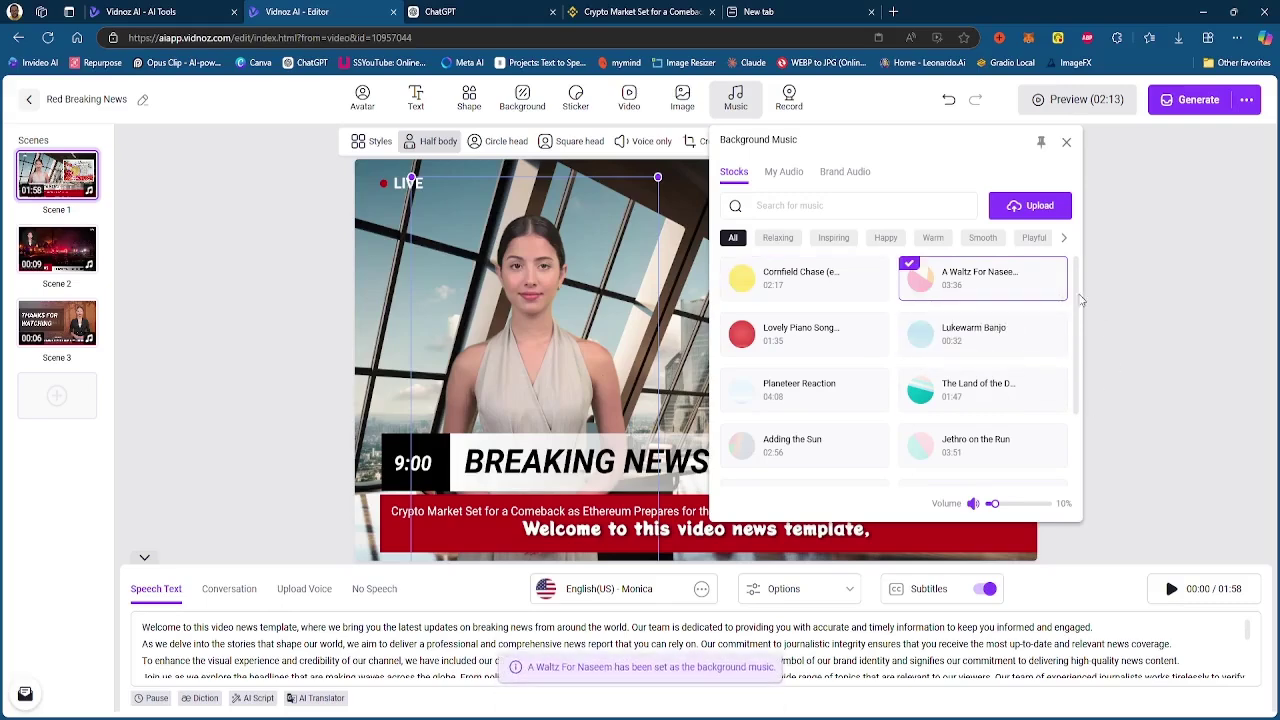
{"action": "left_click", "coordinate": [1067, 144]}
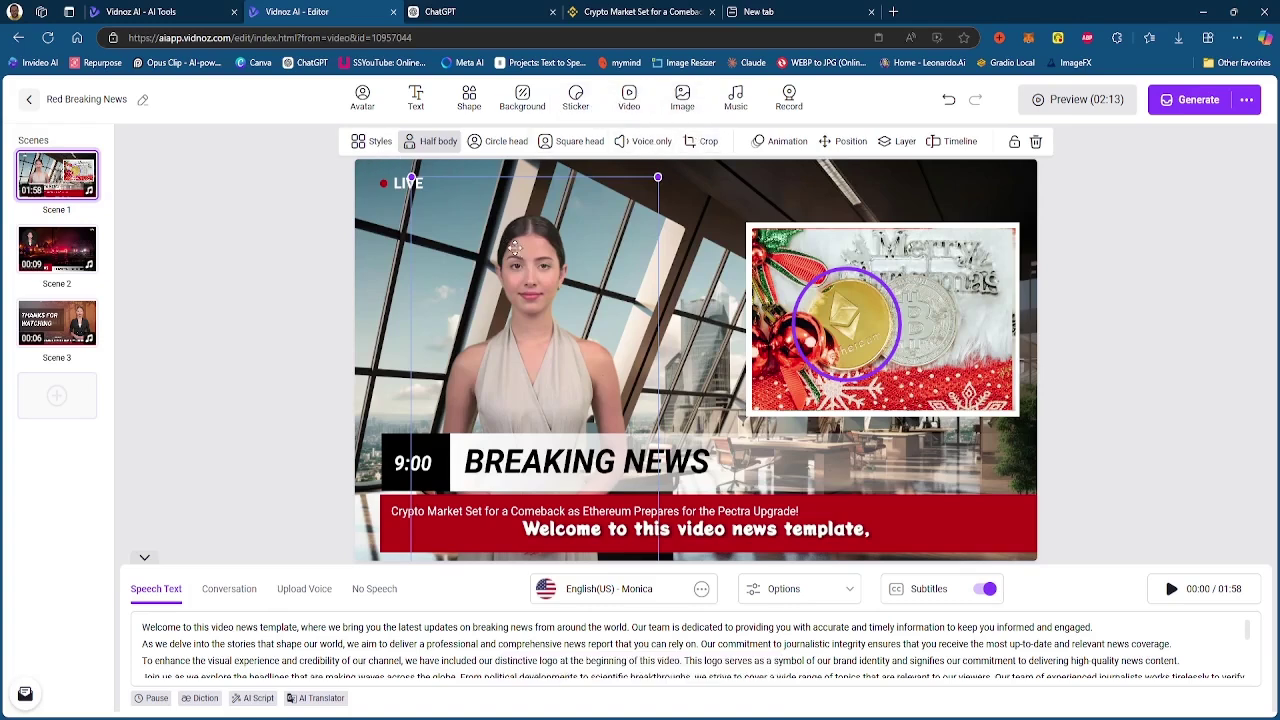
{"action": "left_click", "coordinate": [702, 141]}
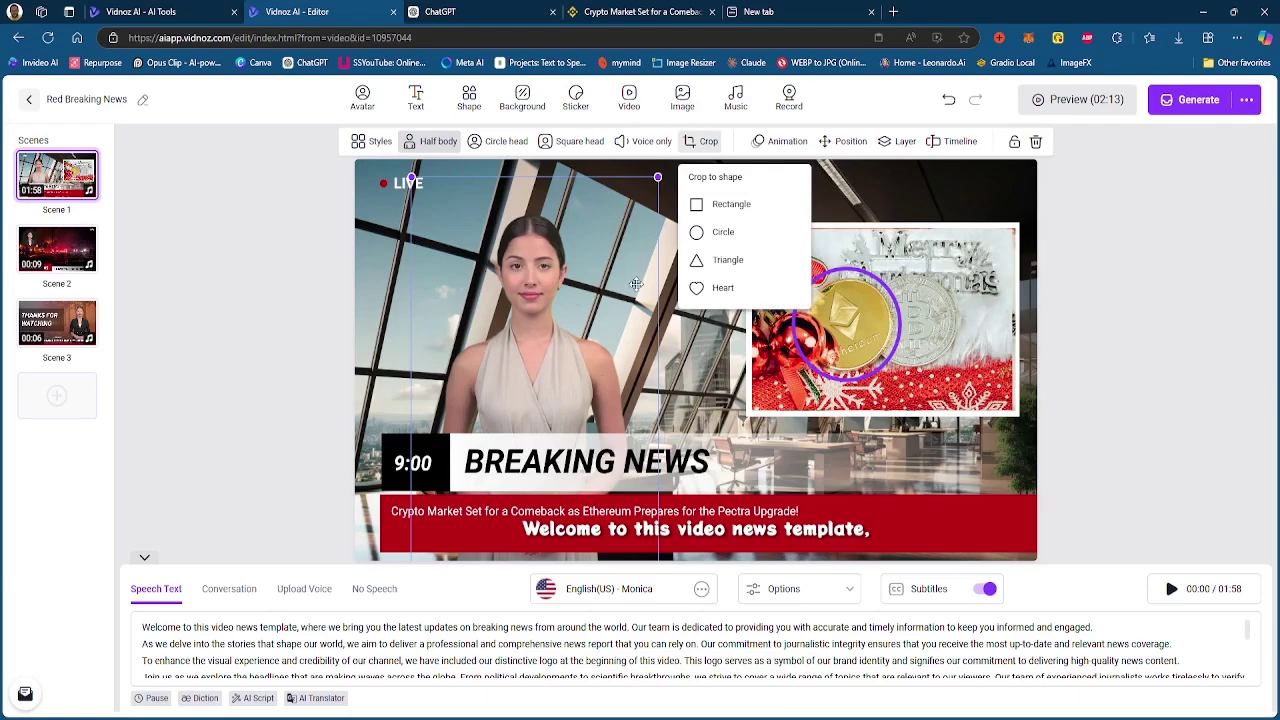
{"action": "left_click", "coordinate": [720, 231]}
{"action": "left_click_drag", "start_coordinate": [549, 368], "coordinate": [549, 320]}
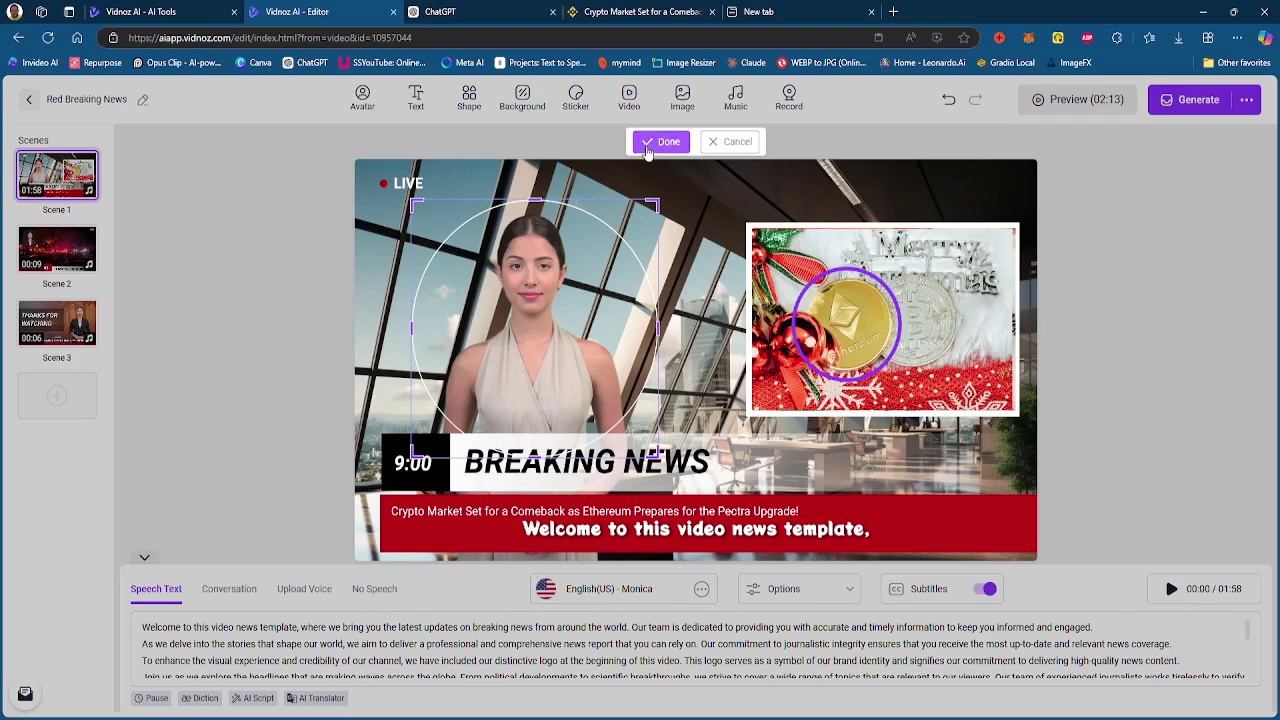
{"action": "left_click", "coordinate": [662, 142]}
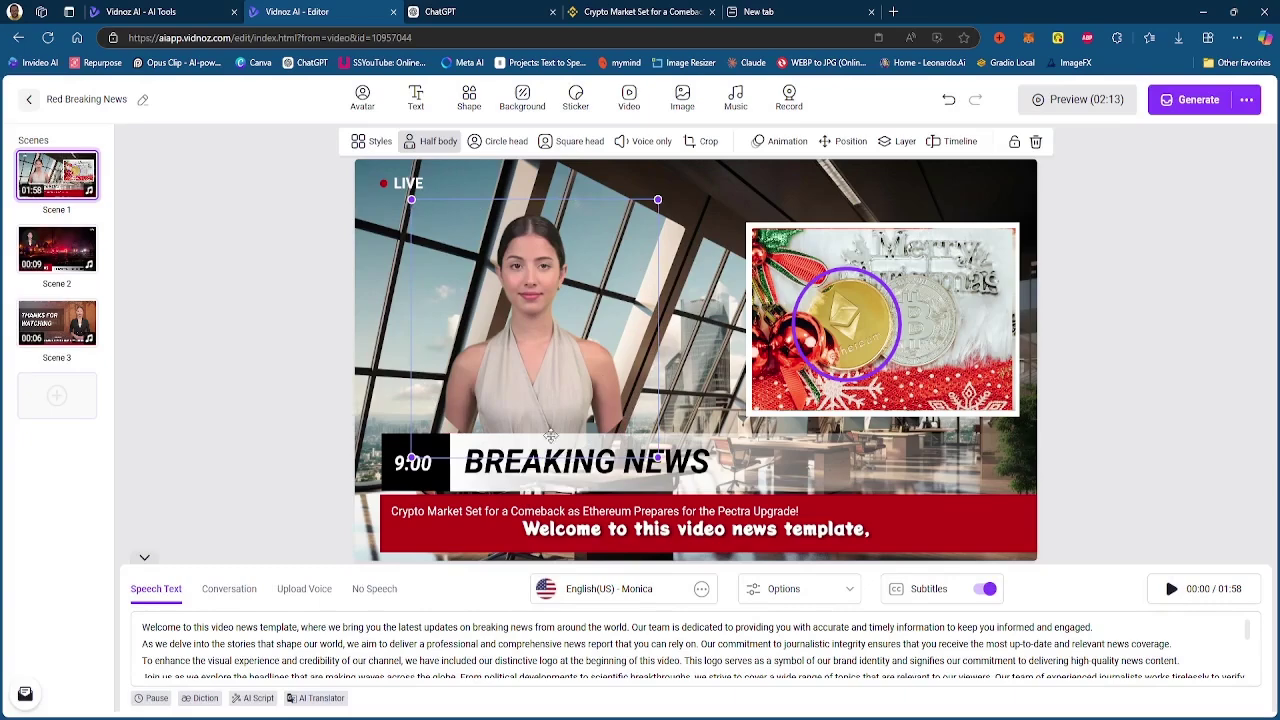
{"action": "left_click_drag", "start_coordinate": [530, 357], "coordinate": [529, 388]}
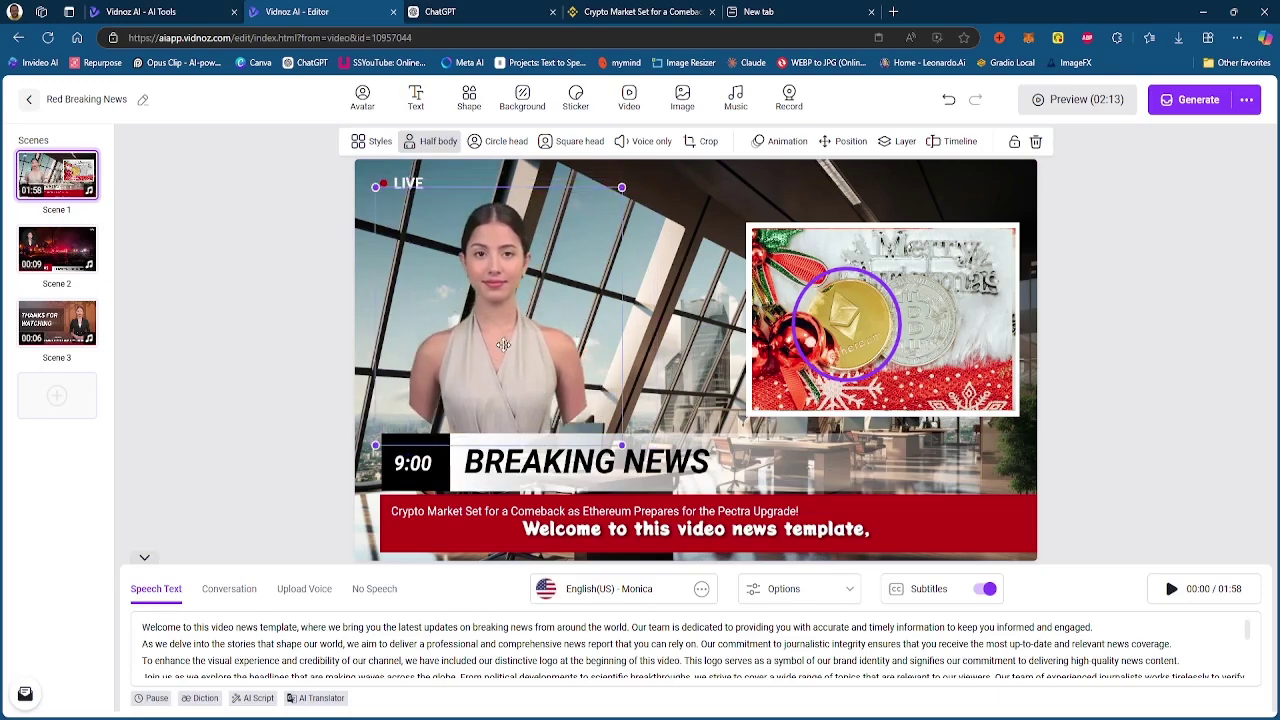
{"action": "left_click_drag", "start_coordinate": [507, 339], "coordinate": [533, 363]}
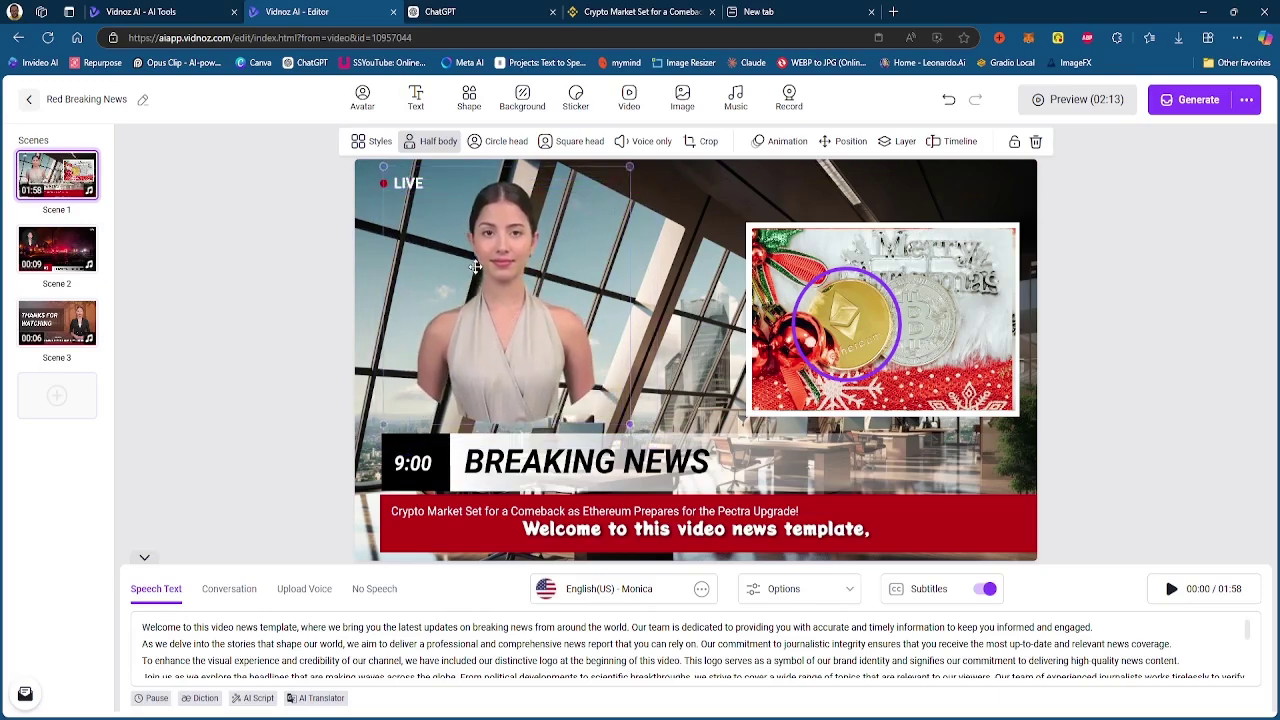
{"action": "key", "text": "ctrl+z"}
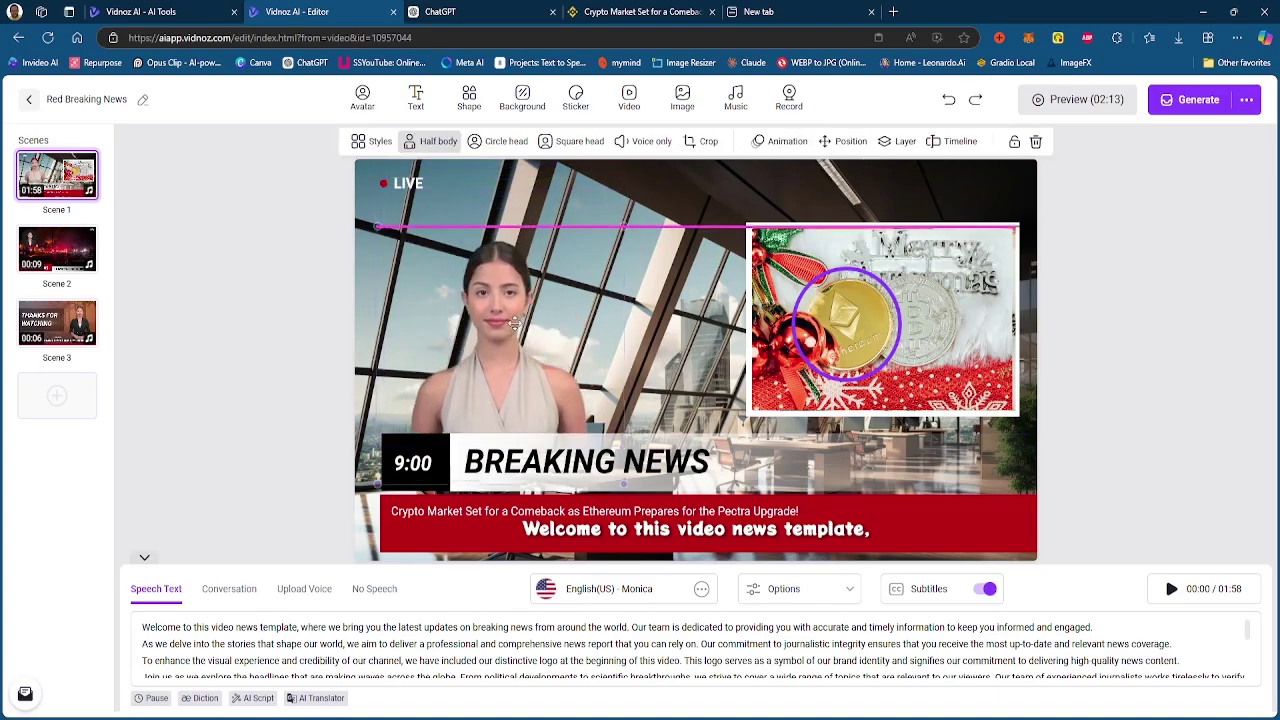
{"action": "left_click", "coordinate": [949, 99]}
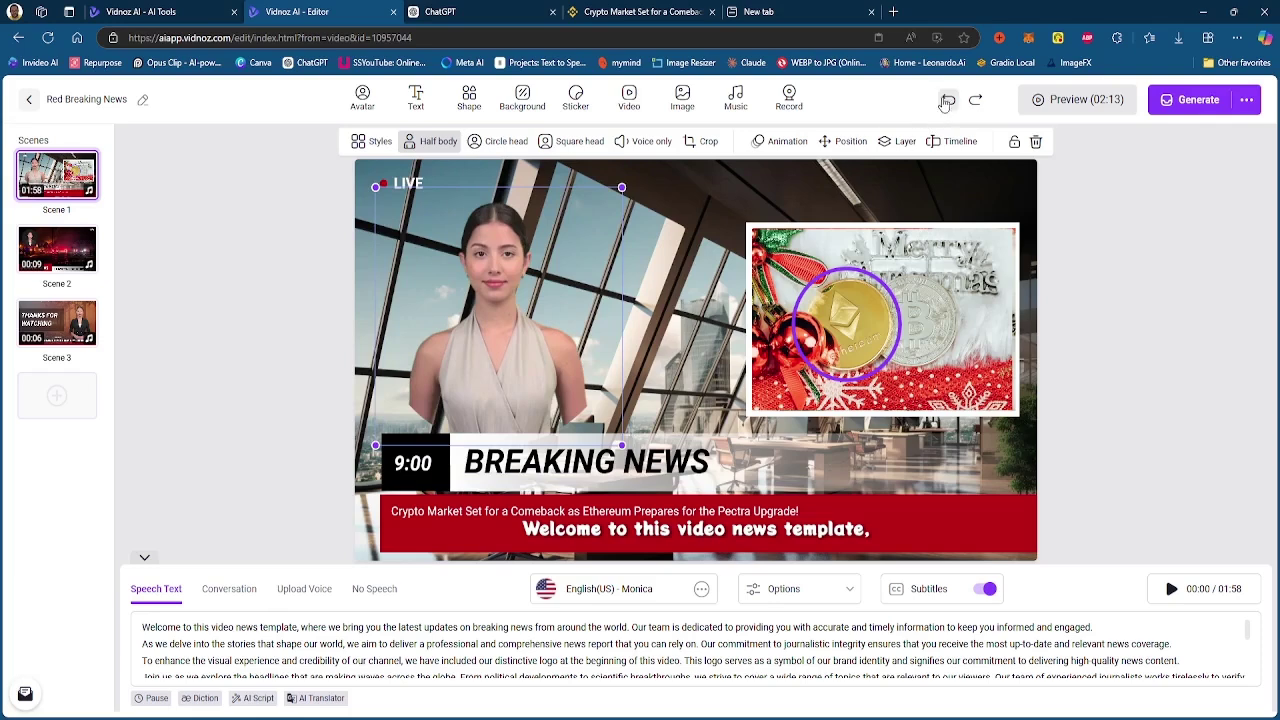
{"action": "left_click", "coordinate": [946, 102]}
{"action": "left_click", "coordinate": [948, 100]}
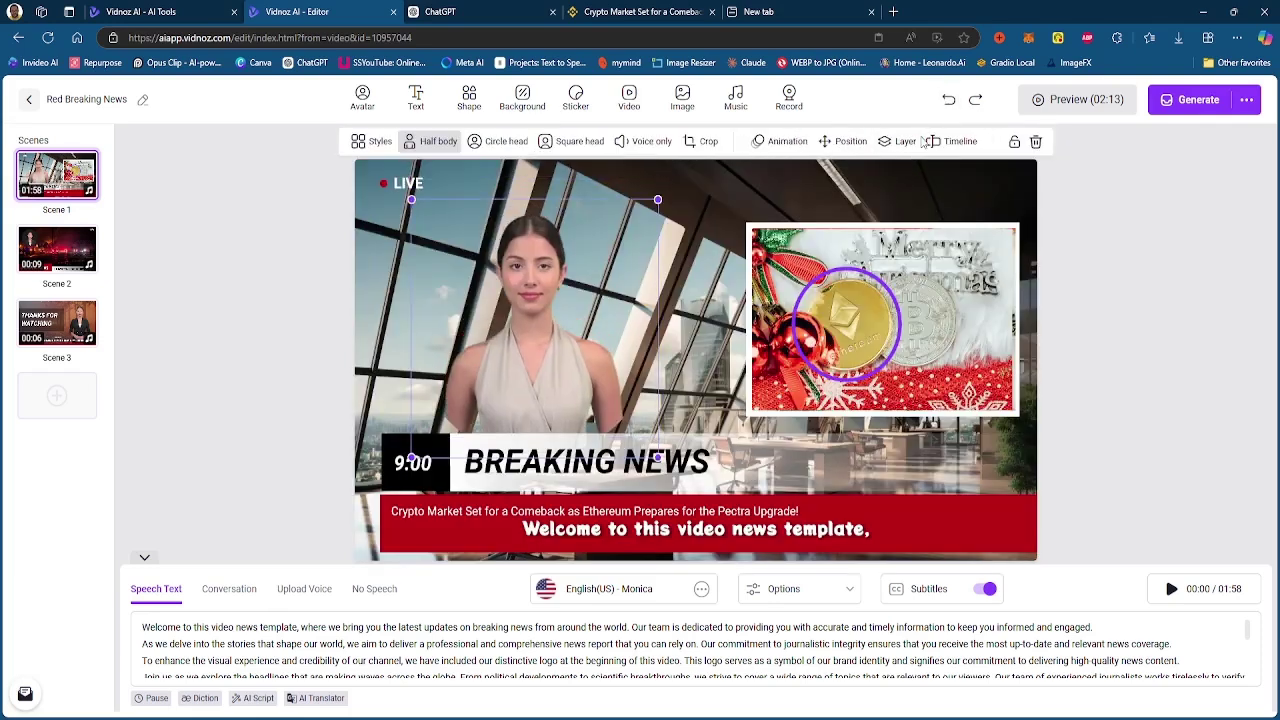
{"action": "left_click", "coordinate": [629, 97]}
Delete the Ethereum inset image and its purple circle
{"action": "left_click", "coordinate": [1148, 253]}
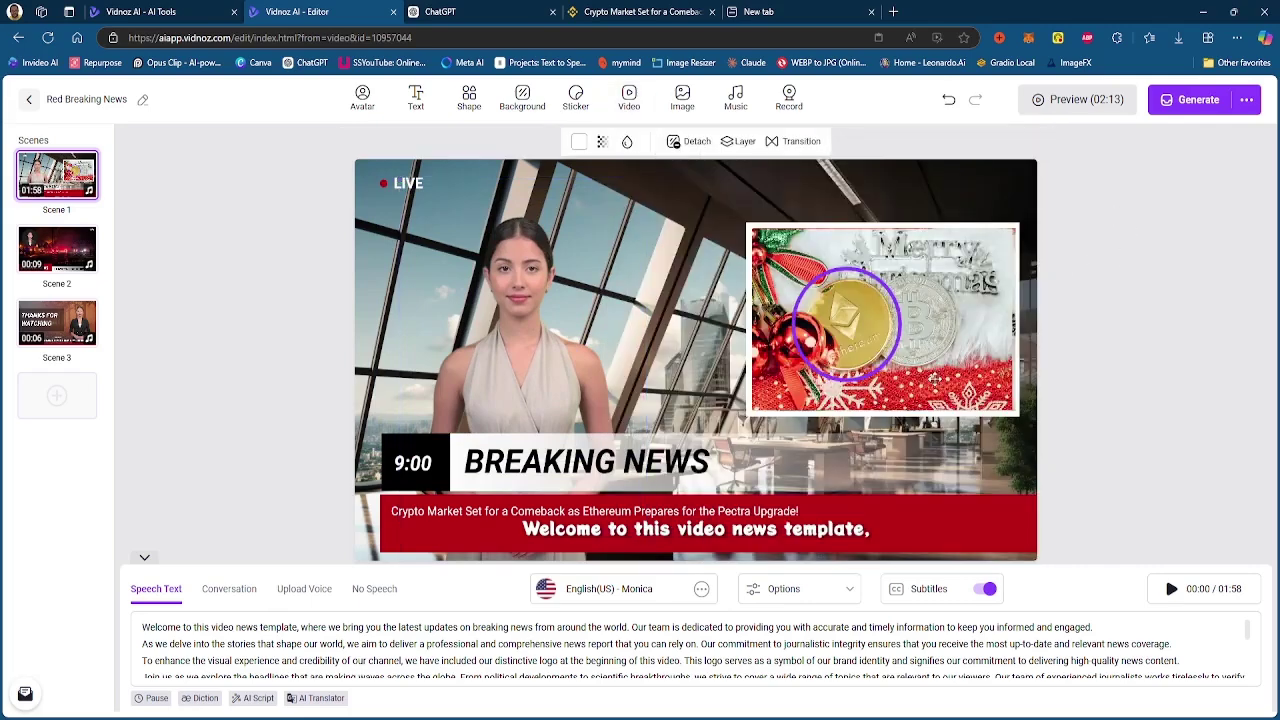
{"action": "left_click", "coordinate": [920, 346]}
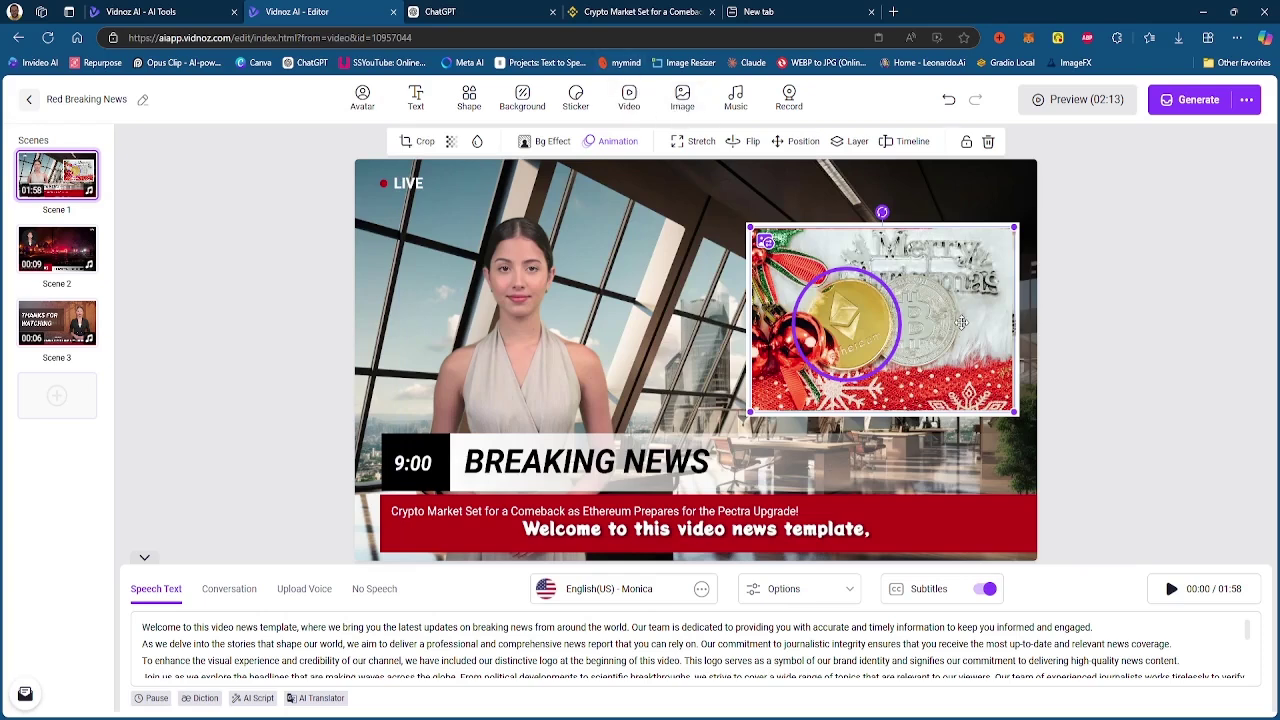
{"action": "key", "text": "Delete"}
{"action": "left_click", "coordinate": [866, 309]}
{"action": "key", "text": "Delete"}
Add a stock-market chart clip from a 'bitcoin' video search and size it into the white box
{"action": "left_click", "coordinate": [629, 95]}
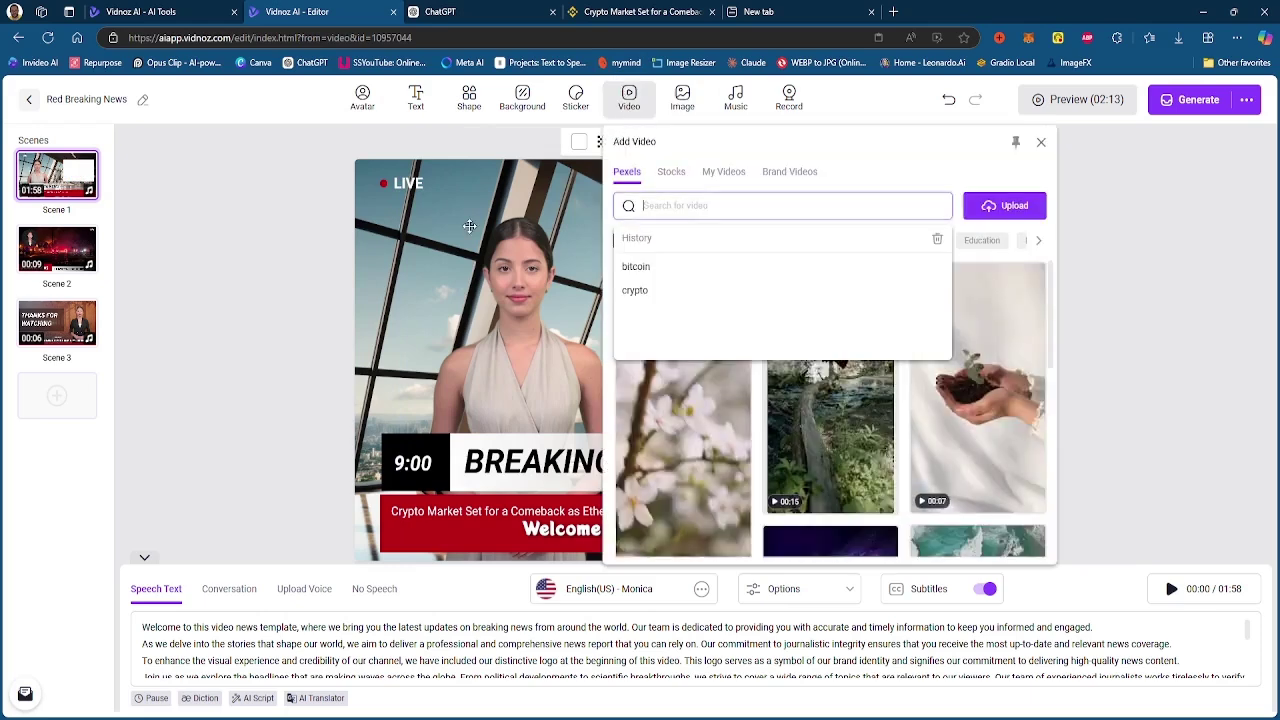
{"action": "type", "text": "bitcoin"}
{"action": "key", "text": "Return"}
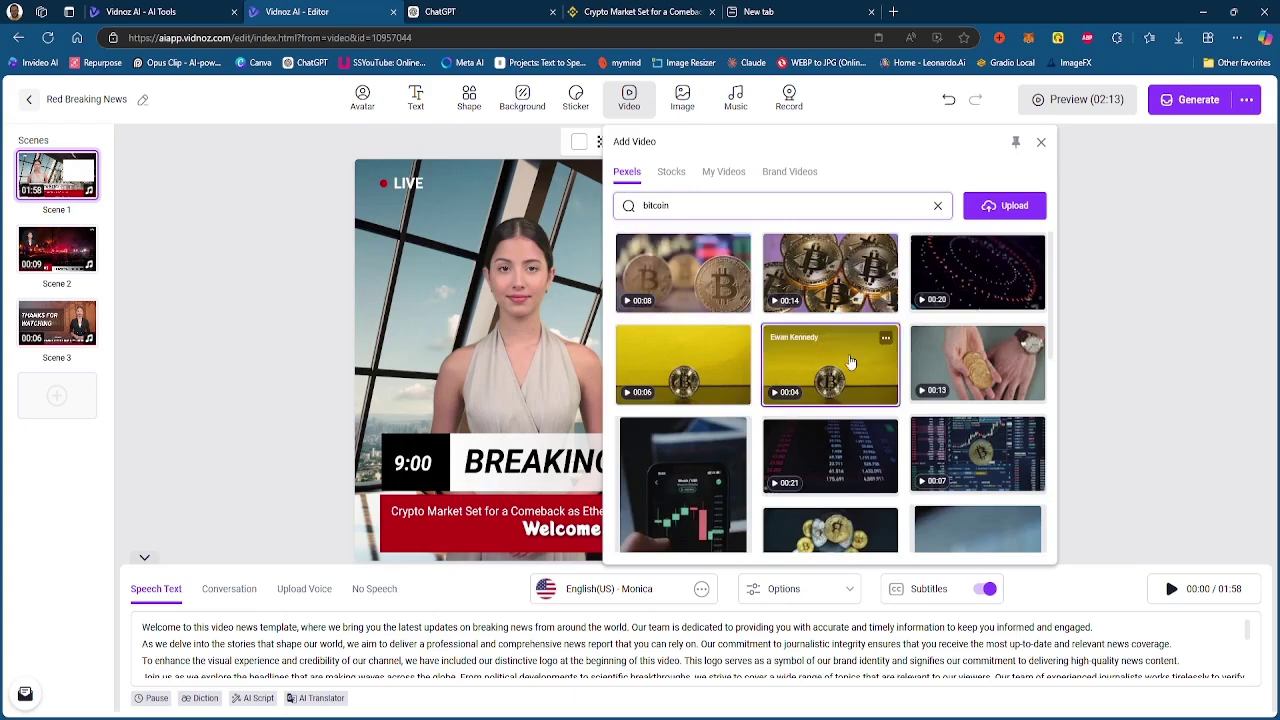
{"action": "scroll", "coordinate": [815, 327], "scroll_direction": "down", "scroll_amount": 2}
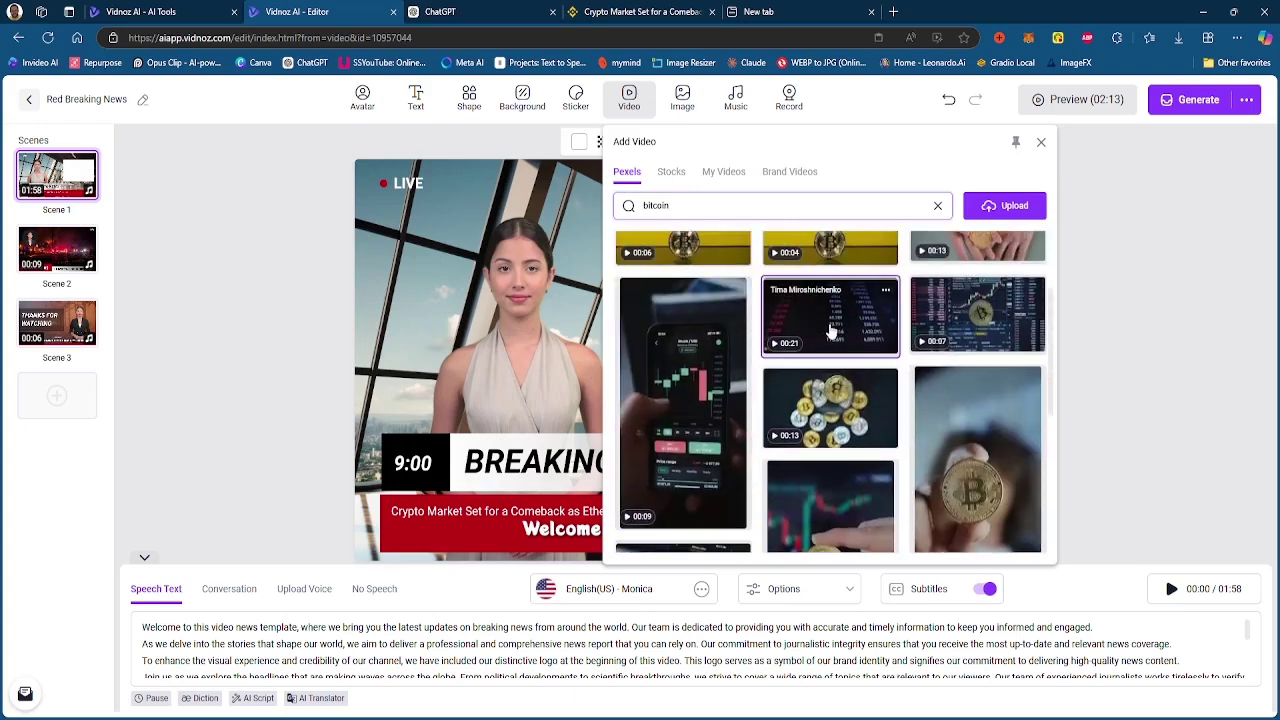
{"action": "left_click", "coordinate": [830, 330]}
{"action": "left_click_drag", "start_coordinate": [659, 277], "coordinate": [862, 318]}
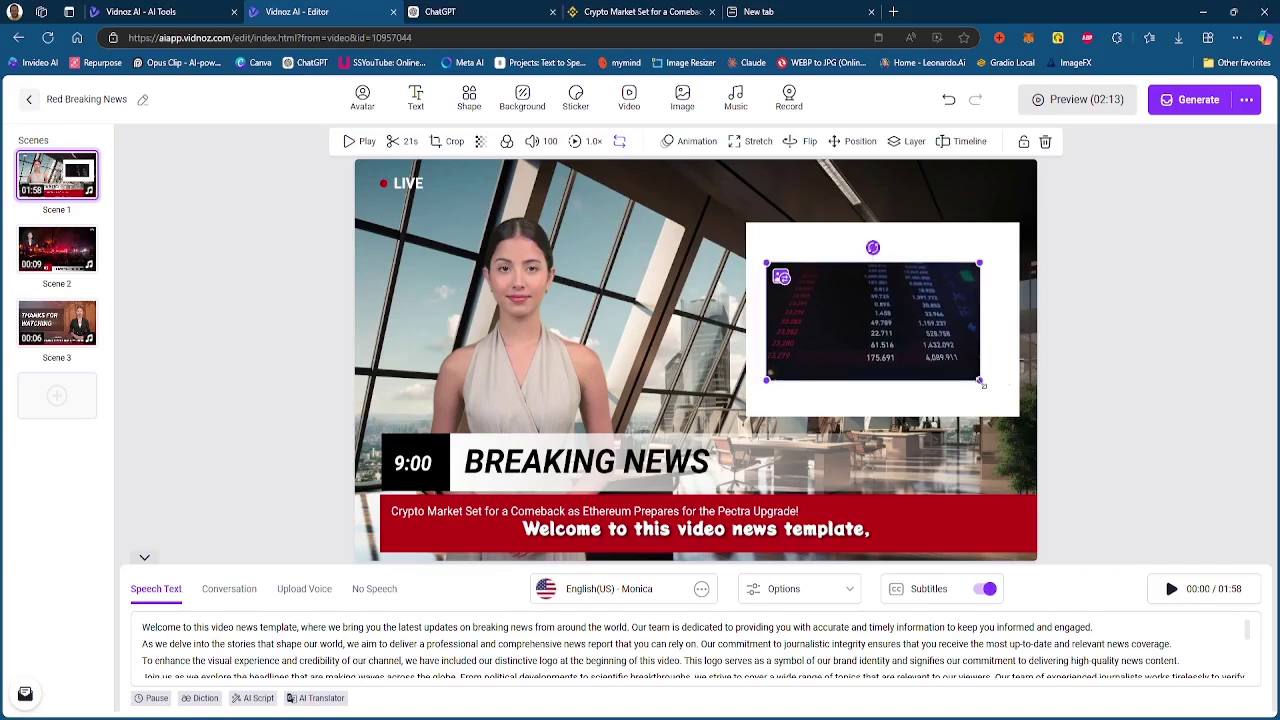
{"action": "left_click_drag", "start_coordinate": [979, 380], "coordinate": [927, 388]}
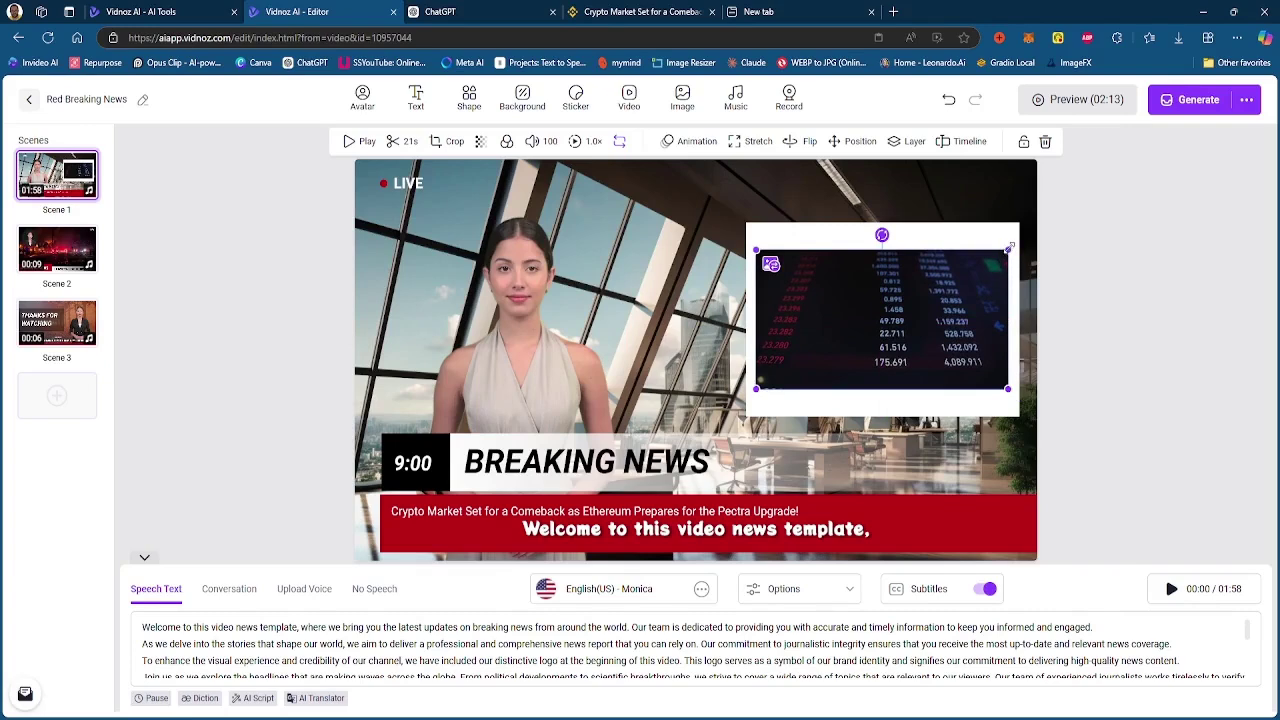
{"action": "left_click_drag", "start_coordinate": [1011, 244], "coordinate": [1025, 233]}
{"action": "left_click_drag", "start_coordinate": [985, 301], "coordinate": [963, 297]}
Resize the white box's edges to fit snugly around the chart clip
{"action": "left_click", "coordinate": [754, 229]}
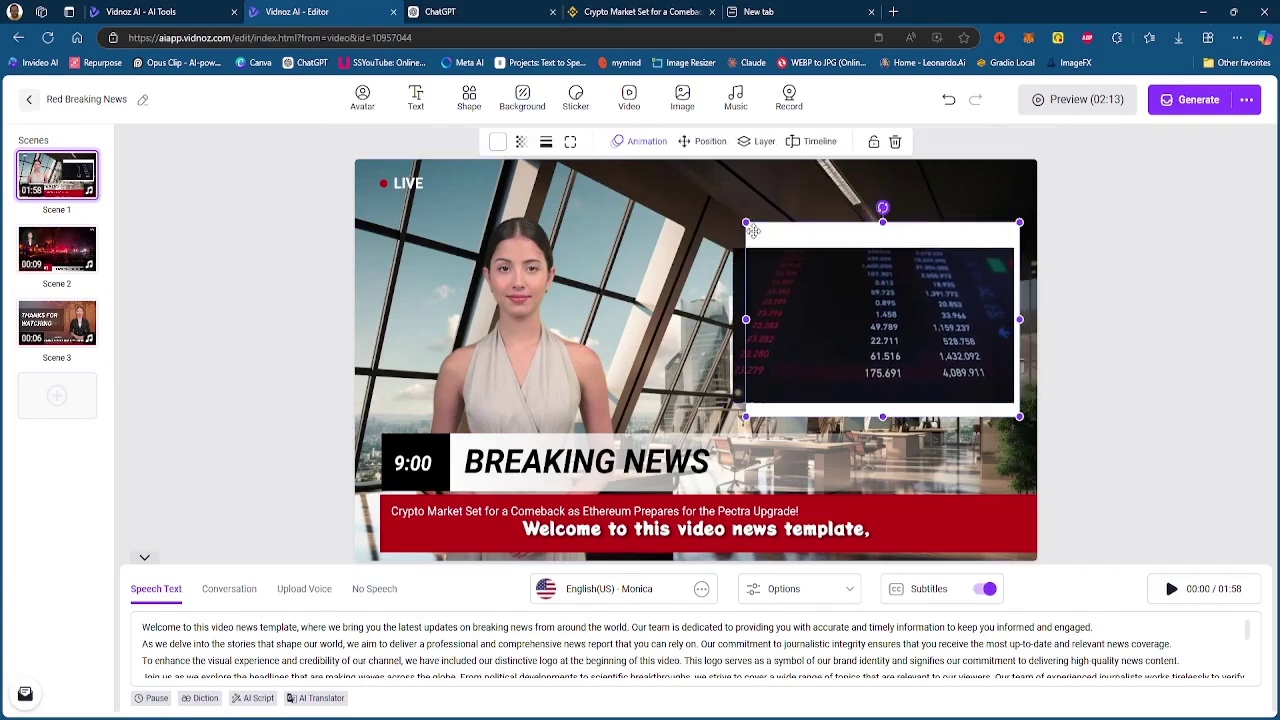
{"action": "left_click_drag", "start_coordinate": [748, 224], "coordinate": [731, 212]}
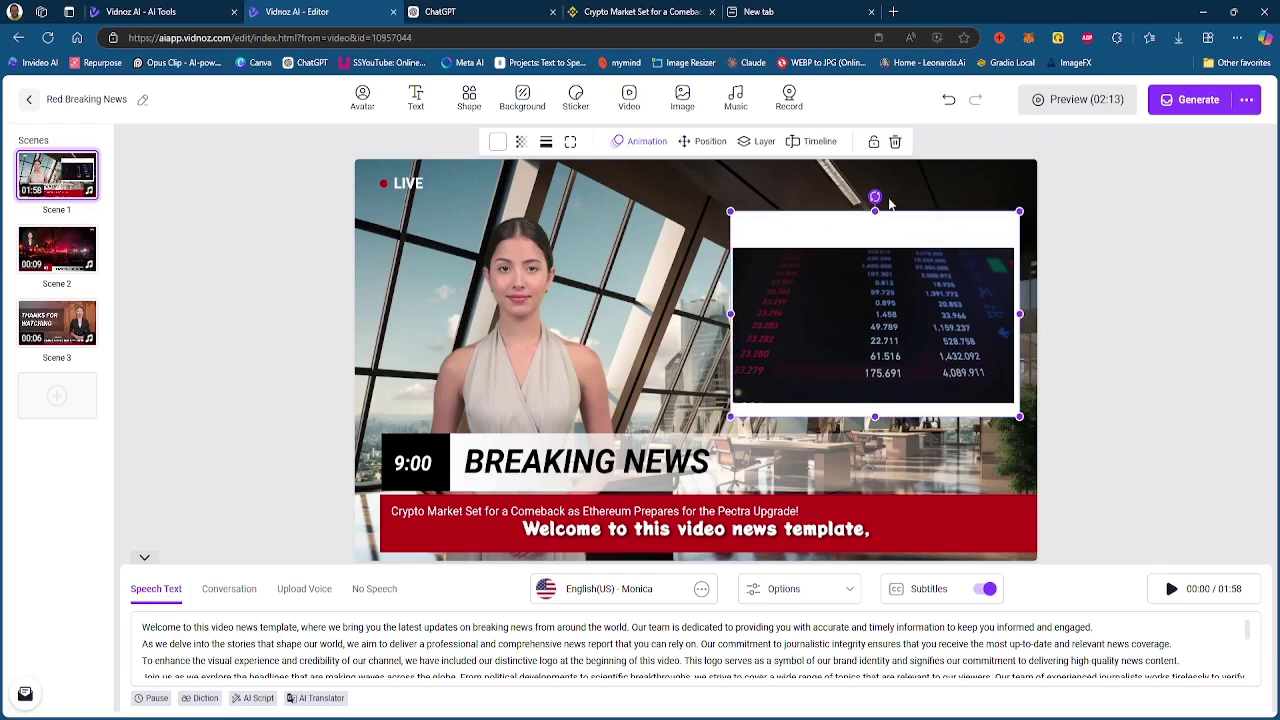
{"action": "left_click_drag", "start_coordinate": [882, 212], "coordinate": [875, 238]}
{"action": "left_click", "coordinate": [891, 311]}
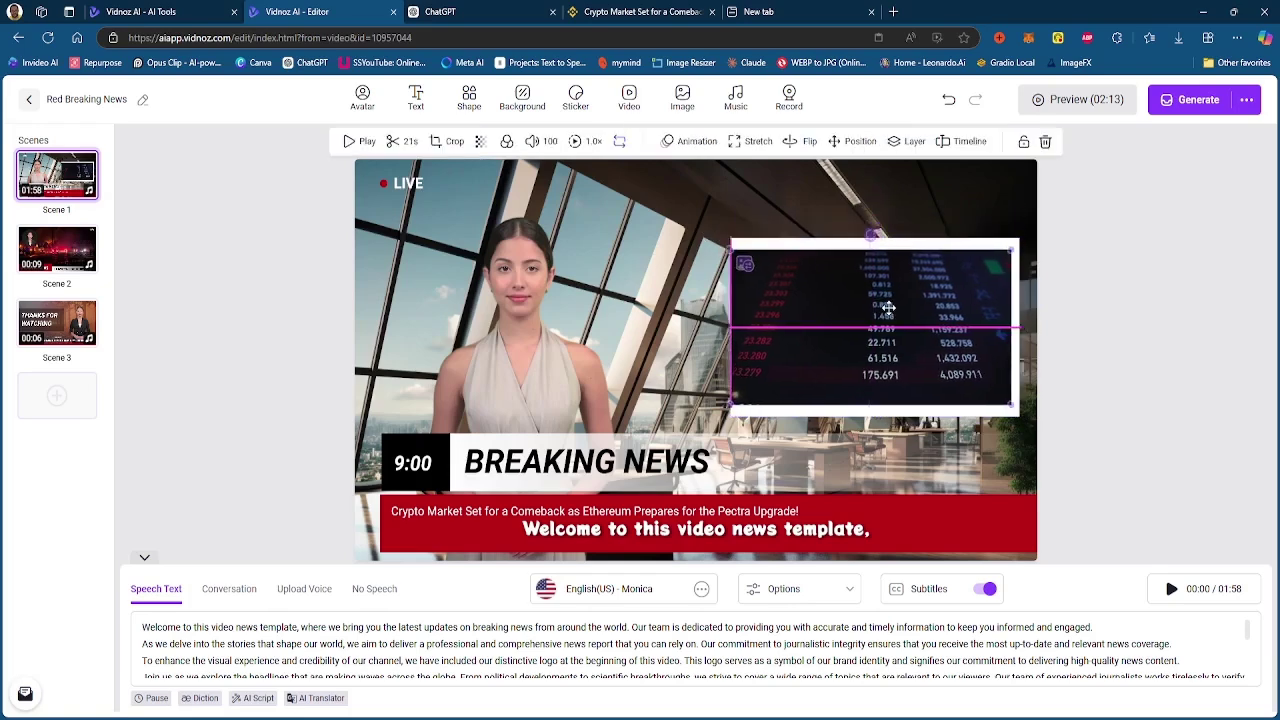
{"action": "left_click_drag", "start_coordinate": [891, 311], "coordinate": [891, 308]}
{"action": "left_click", "coordinate": [889, 440]}
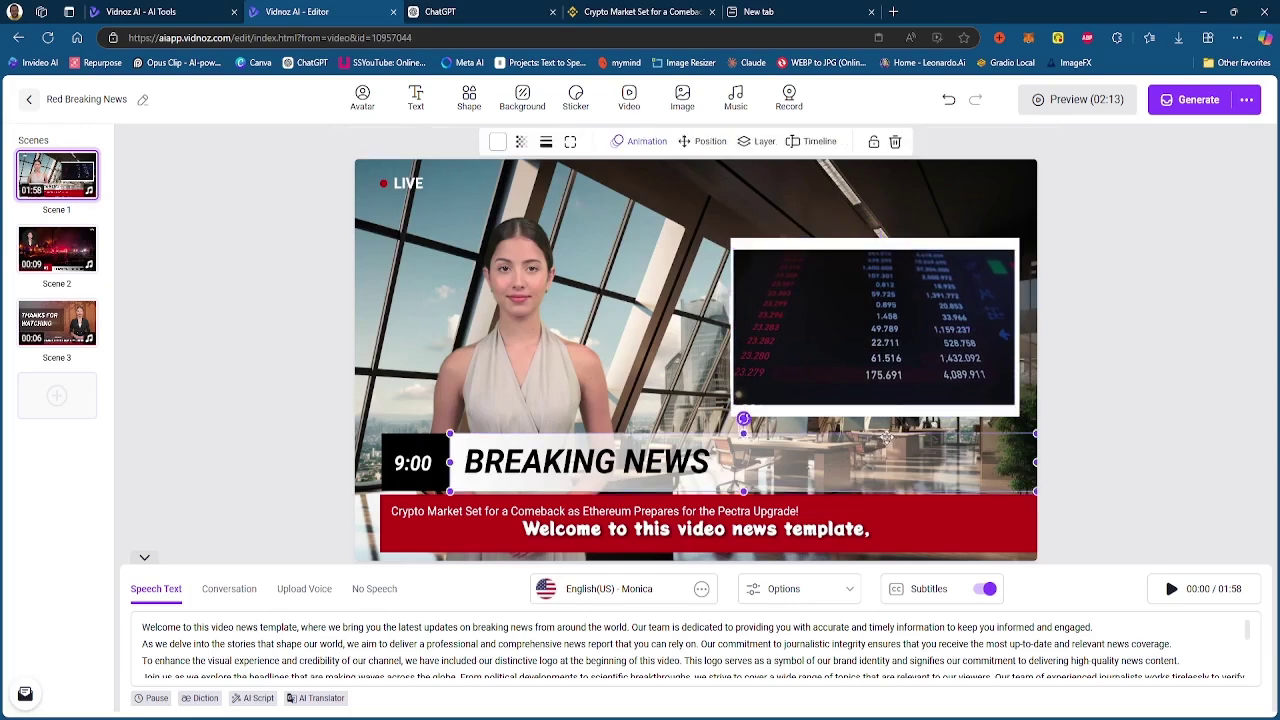
{"action": "left_click", "coordinate": [886, 412]}
{"action": "left_click_drag", "start_coordinate": [873, 418], "coordinate": [873, 408]}
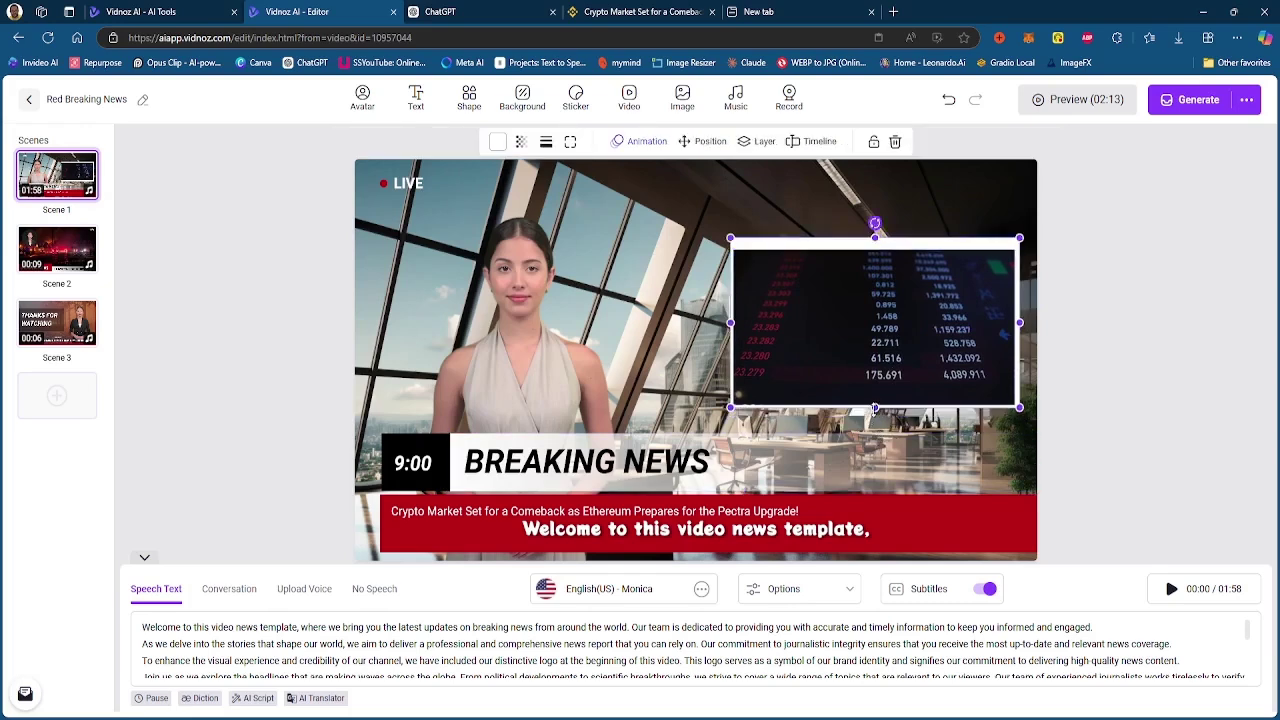
{"action": "left_click_drag", "start_coordinate": [875, 238], "coordinate": [873, 248]}
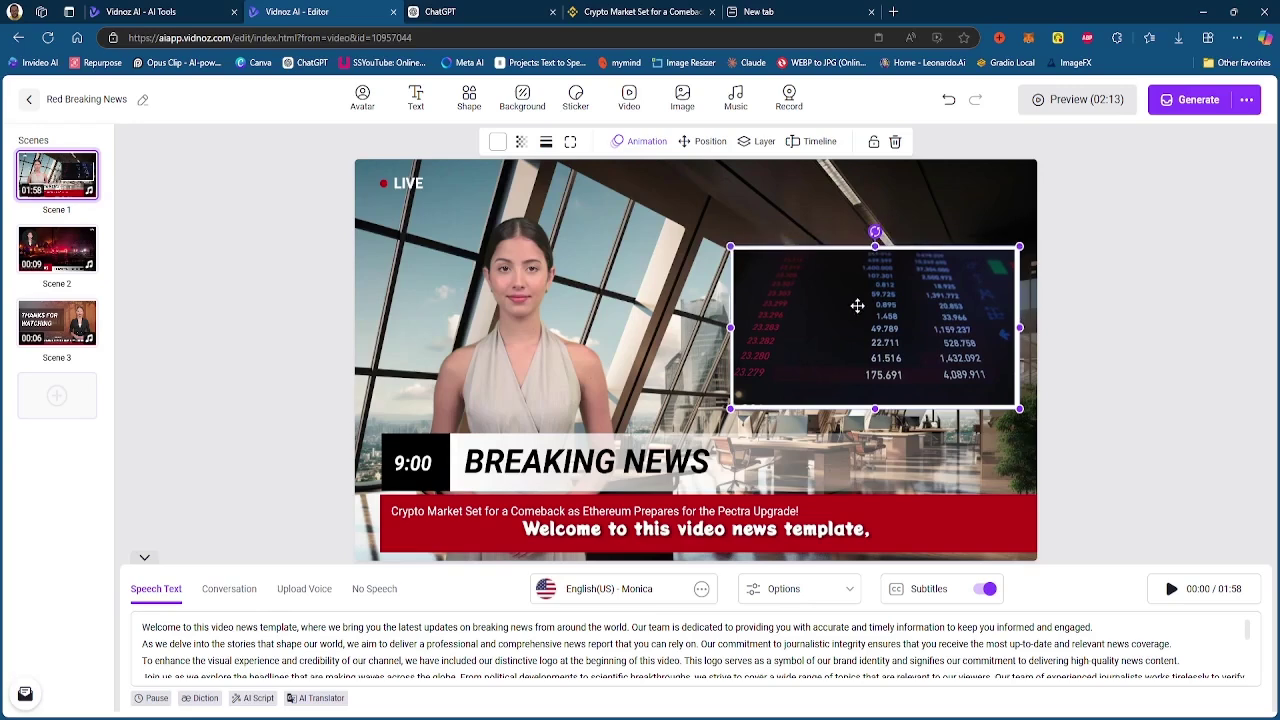
{"action": "left_click", "coordinate": [903, 440]}
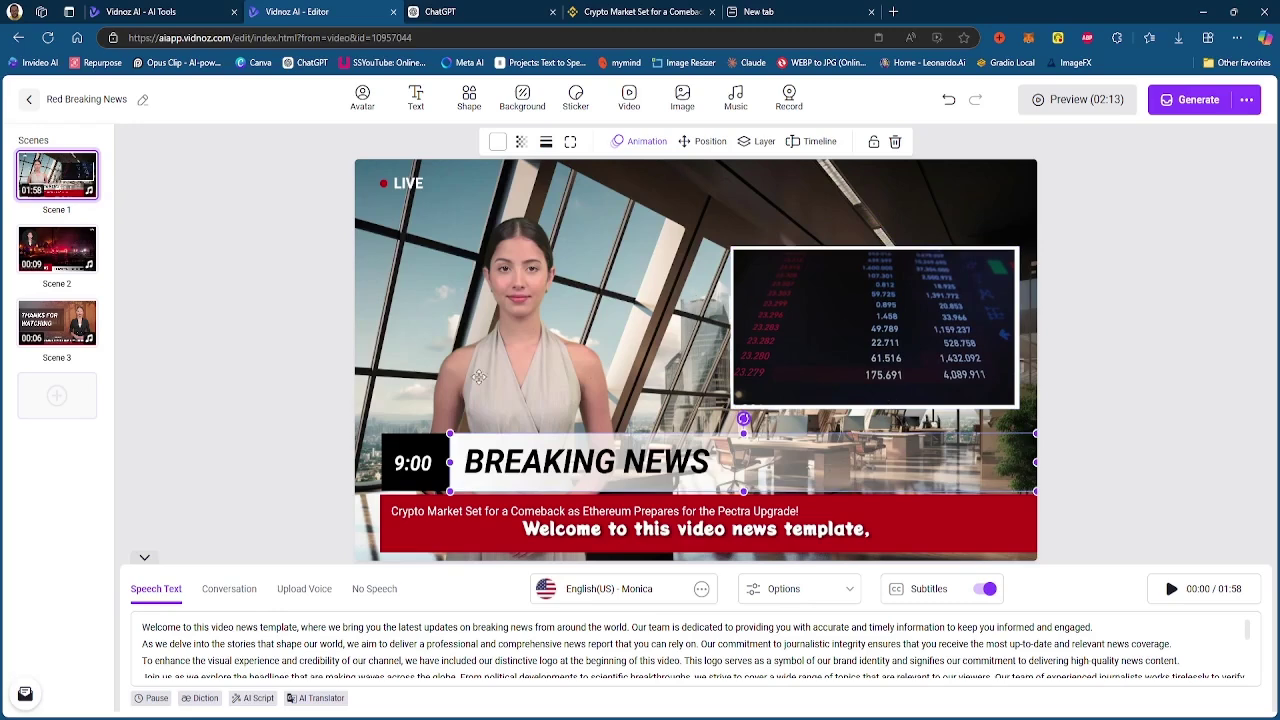
{"action": "left_click", "coordinate": [530, 326]}
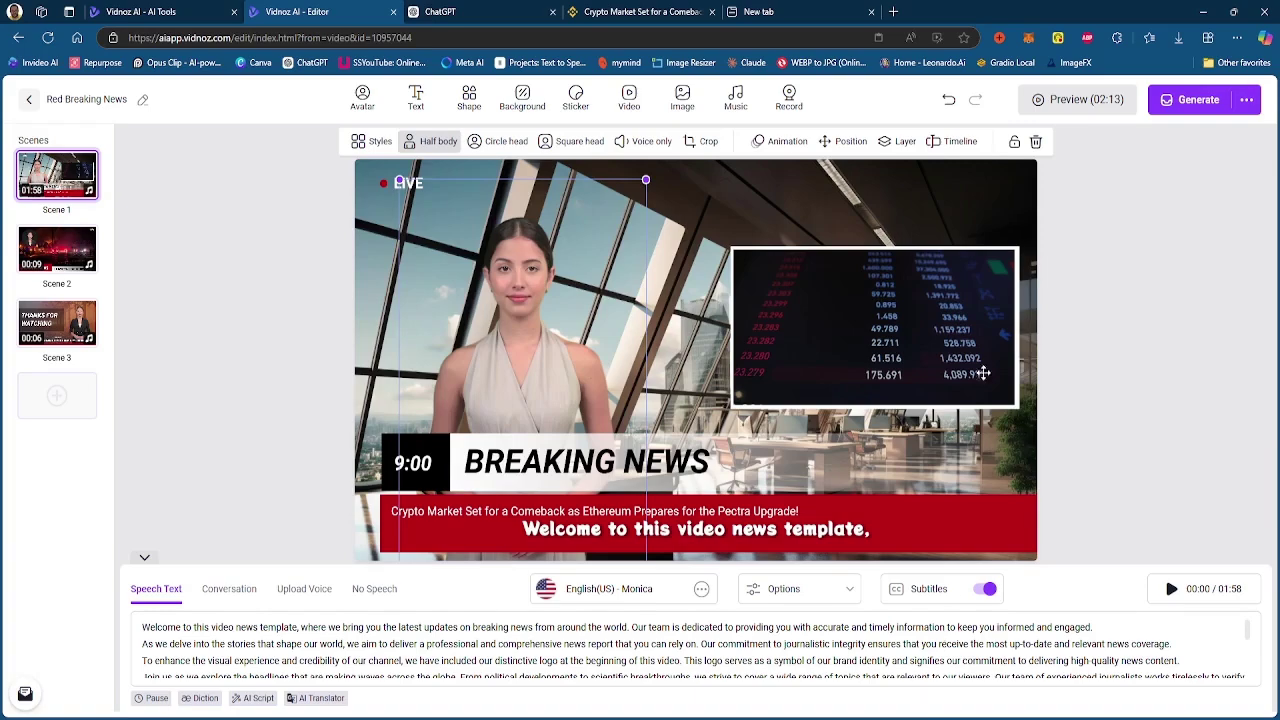
Copy the anchor script from ChatGPT and paste it over the scene's speech text
{"action": "key", "text": "ctrl+Tab"}
{"action": "scroll", "coordinate": [594, 354], "scroll_direction": "up", "scroll_amount": 2}
{"action": "scroll", "coordinate": [546, 430], "scroll_direction": "down", "scroll_amount": 2}
{"action": "scroll", "coordinate": [640, 377], "scroll_direction": "up", "scroll_amount": 1}
{"action": "left_click", "coordinate": [960, 580]}
{"action": "left_click_drag", "start_coordinate": [985, 599], "coordinate": [503, 330]}
{"action": "key", "text": "ctrl+shift+Tab"}
{"action": "key", "text": "ctrl+a"}
{"action": "key", "text": "ctrl+v"}
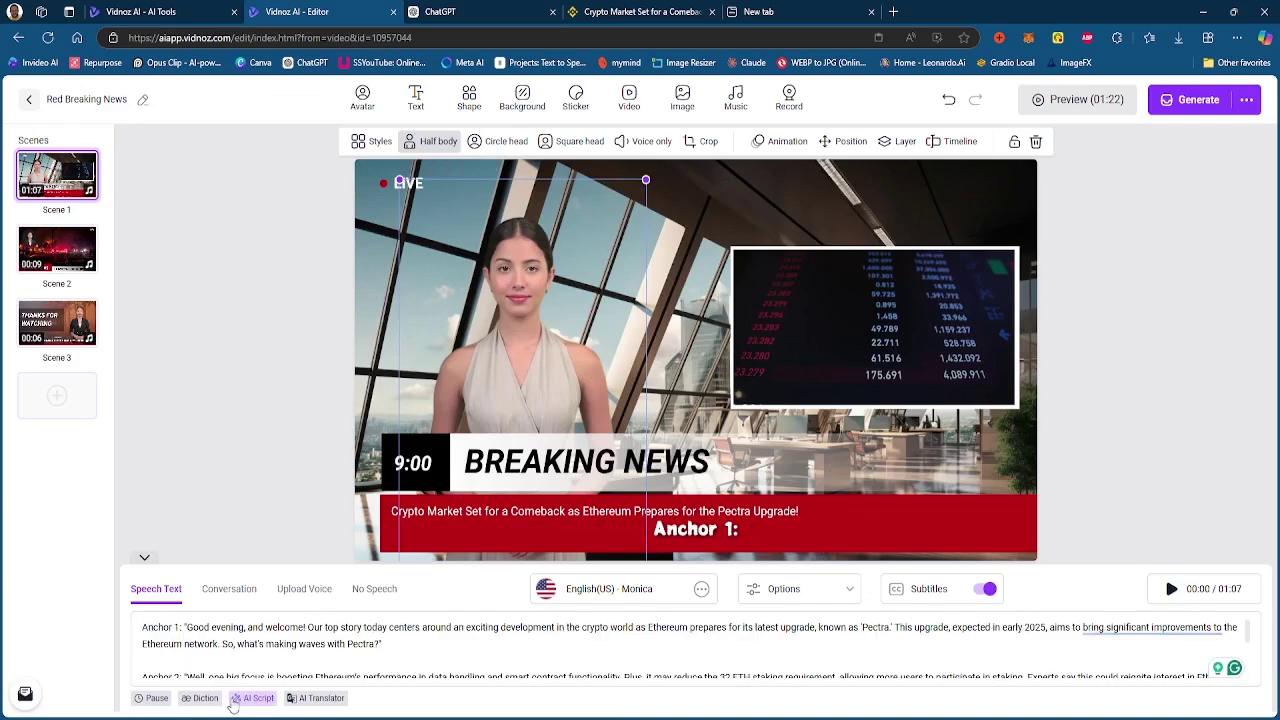
Regenerate the script with AI Script, shorten it, and apply it to the speech
{"action": "left_click", "coordinate": [256, 700]}
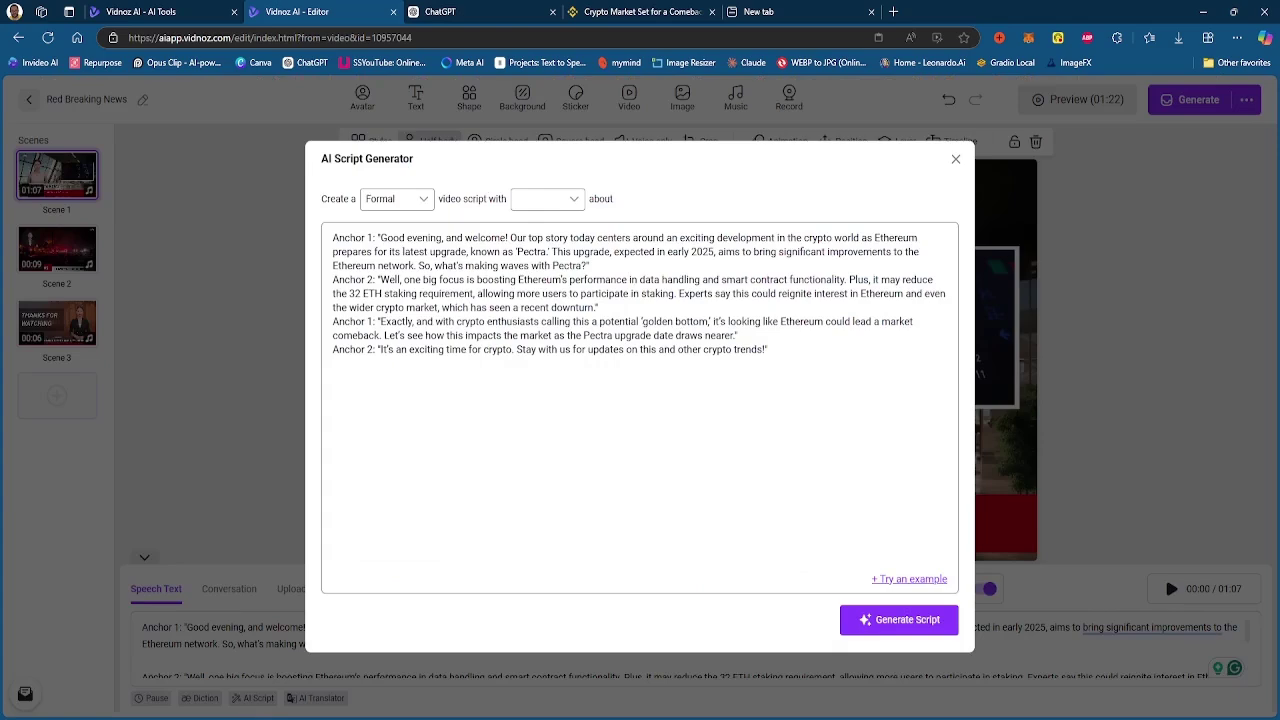
{"action": "key", "text": "ctrl+a"}
{"action": "left_click", "coordinate": [894, 626]}
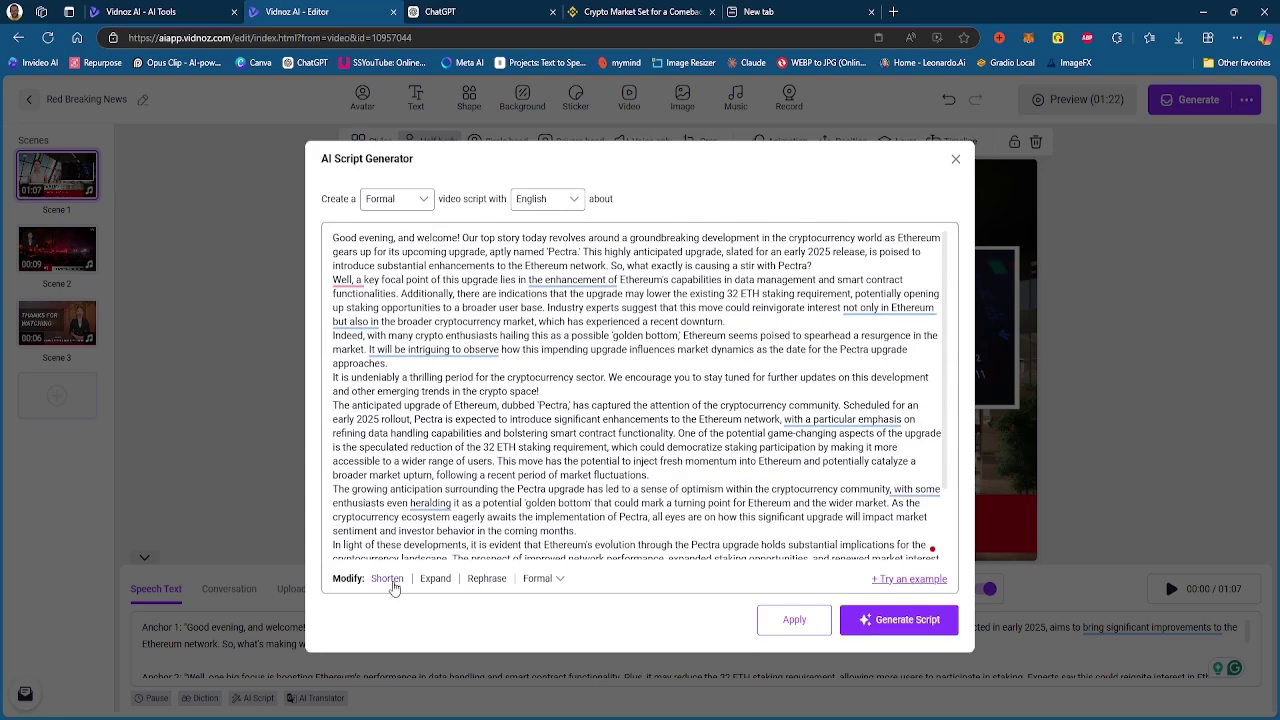
{"action": "left_click", "coordinate": [387, 578]}
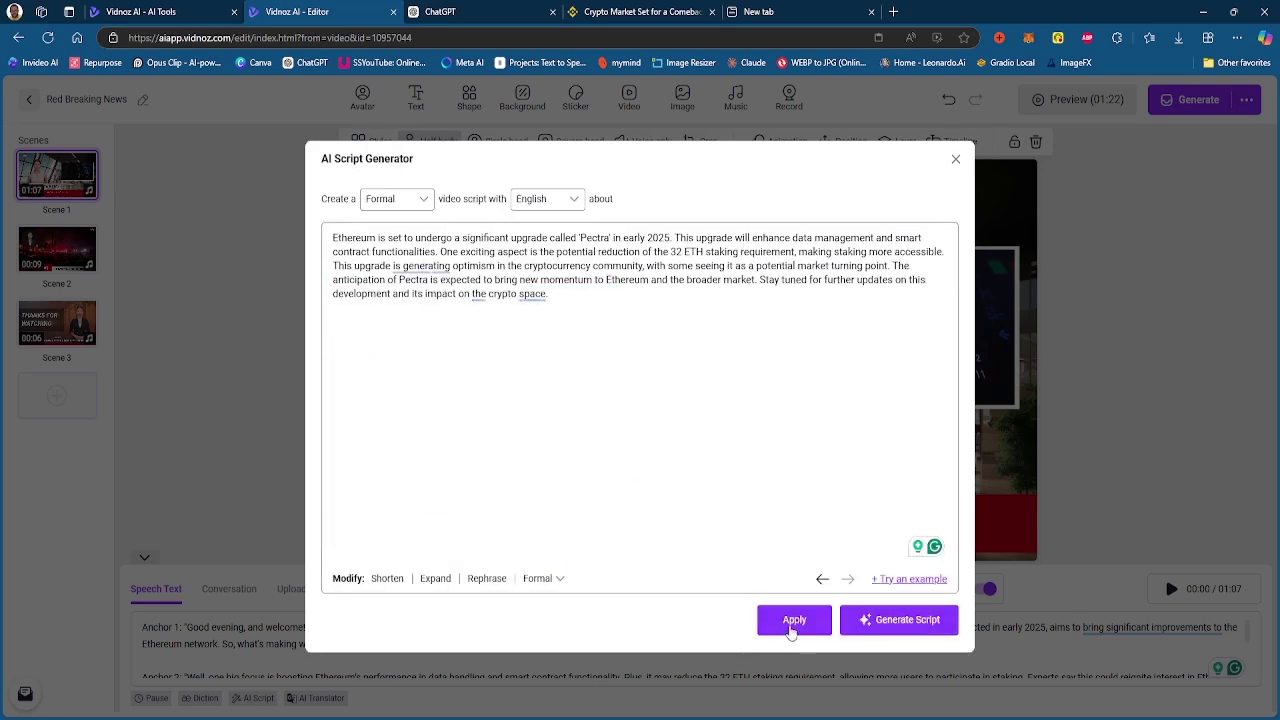
{"action": "left_click", "coordinate": [792, 622]}
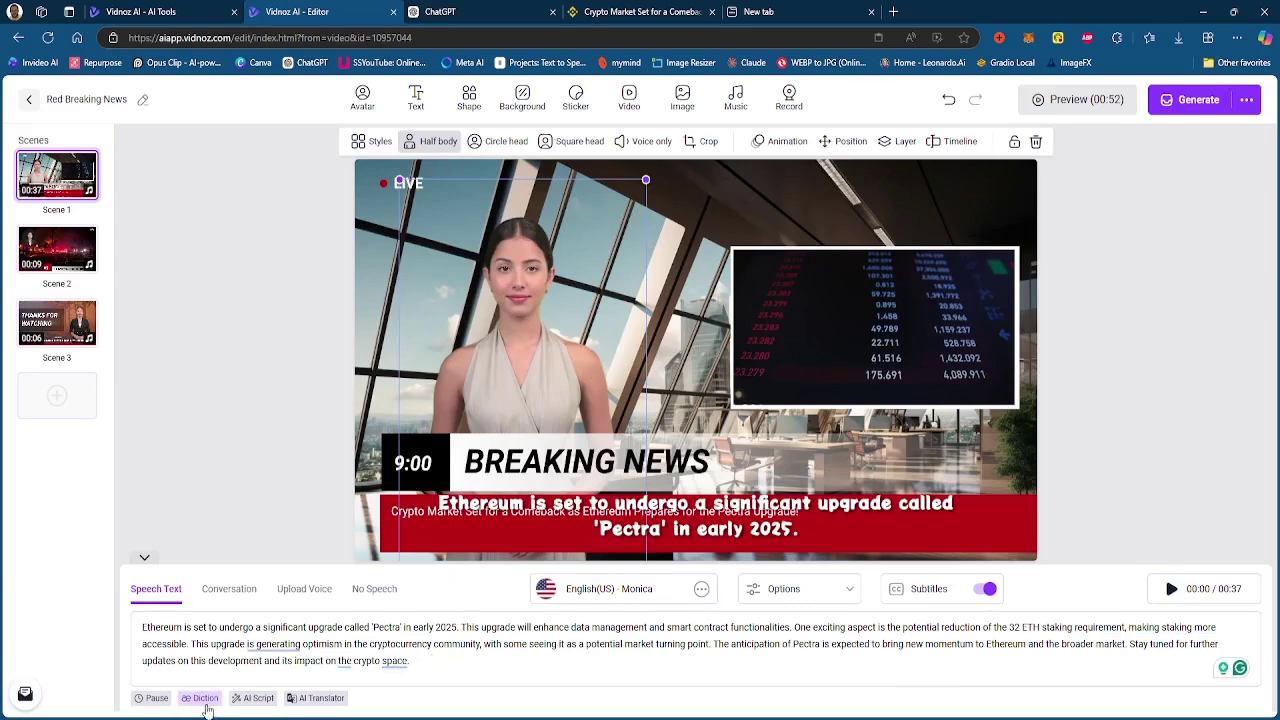
Check the AI Translator's language list, close it without translating, and reveal the Generate options
{"action": "left_click", "coordinate": [313, 699]}
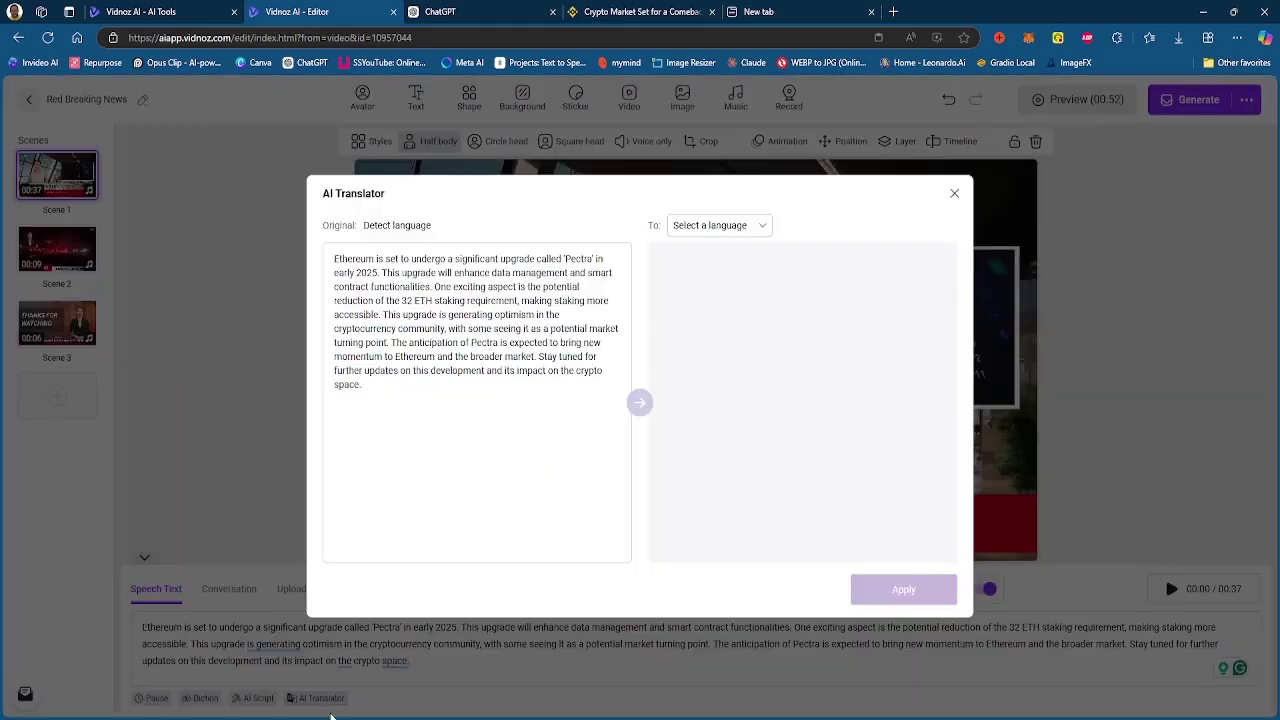
{"action": "left_click", "coordinate": [712, 227]}
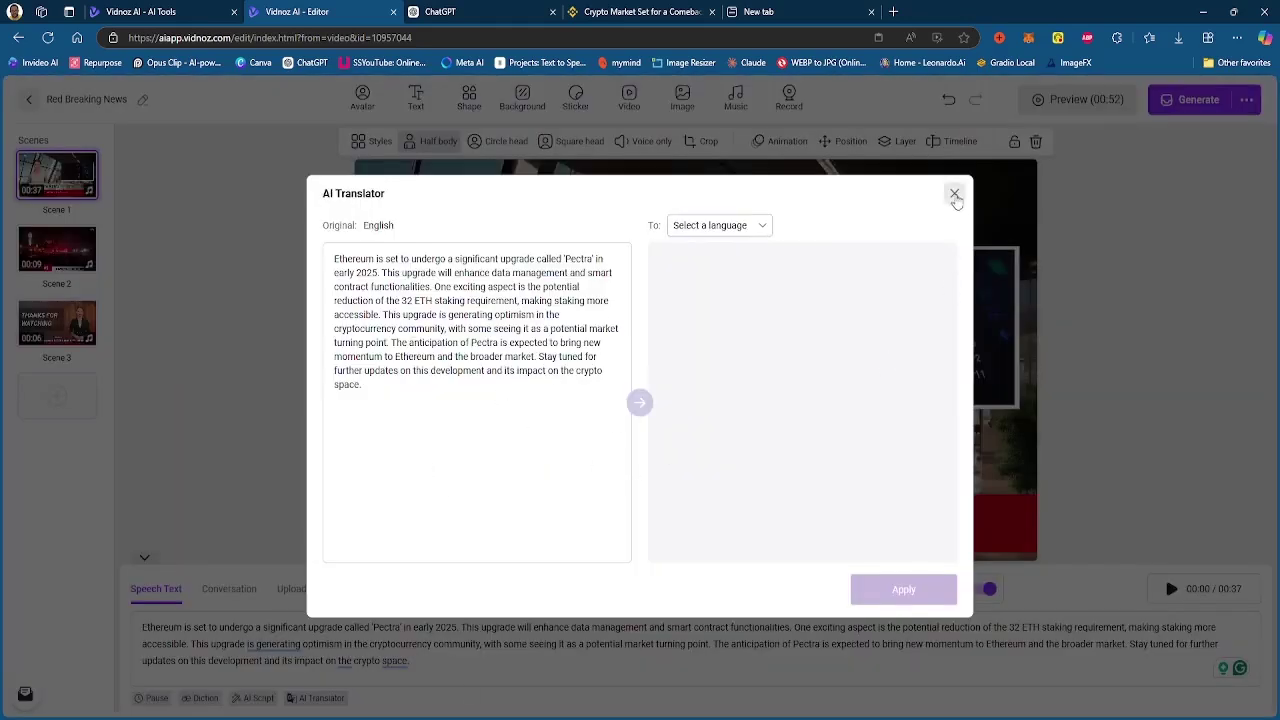
{"action": "left_click", "coordinate": [954, 193]}
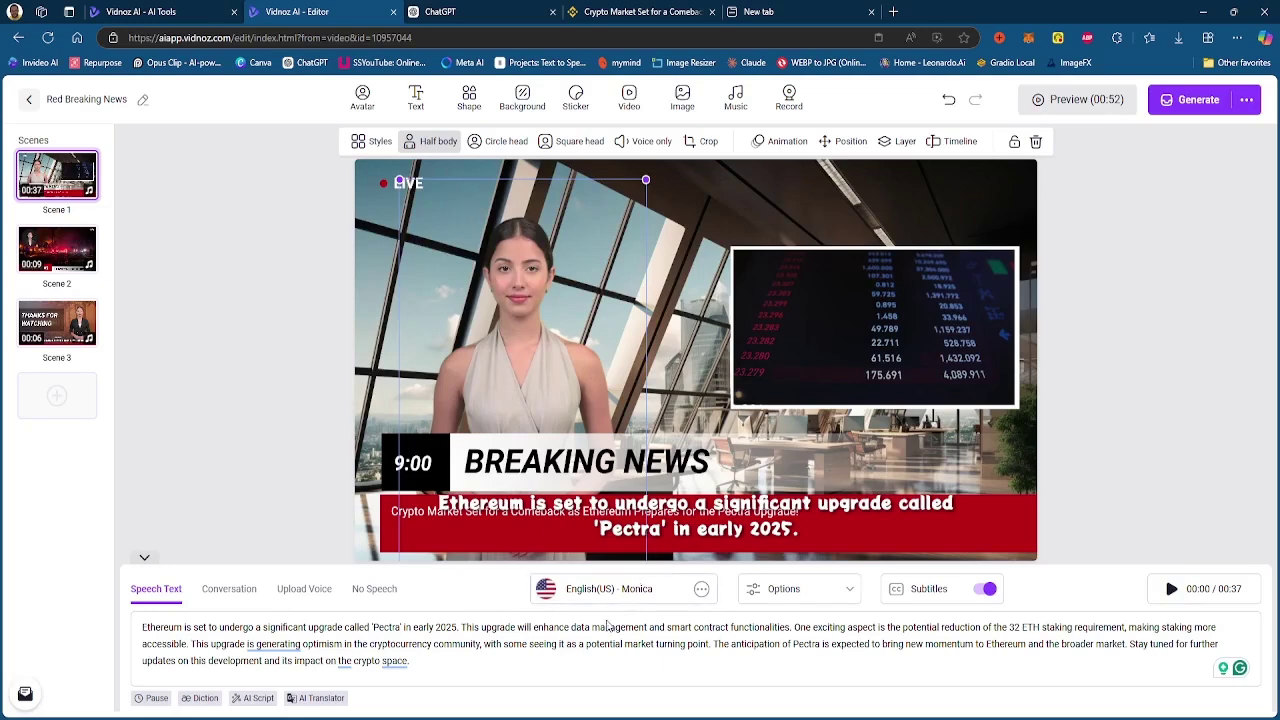
{"action": "mouse_move", "coordinate": [1193, 113]}
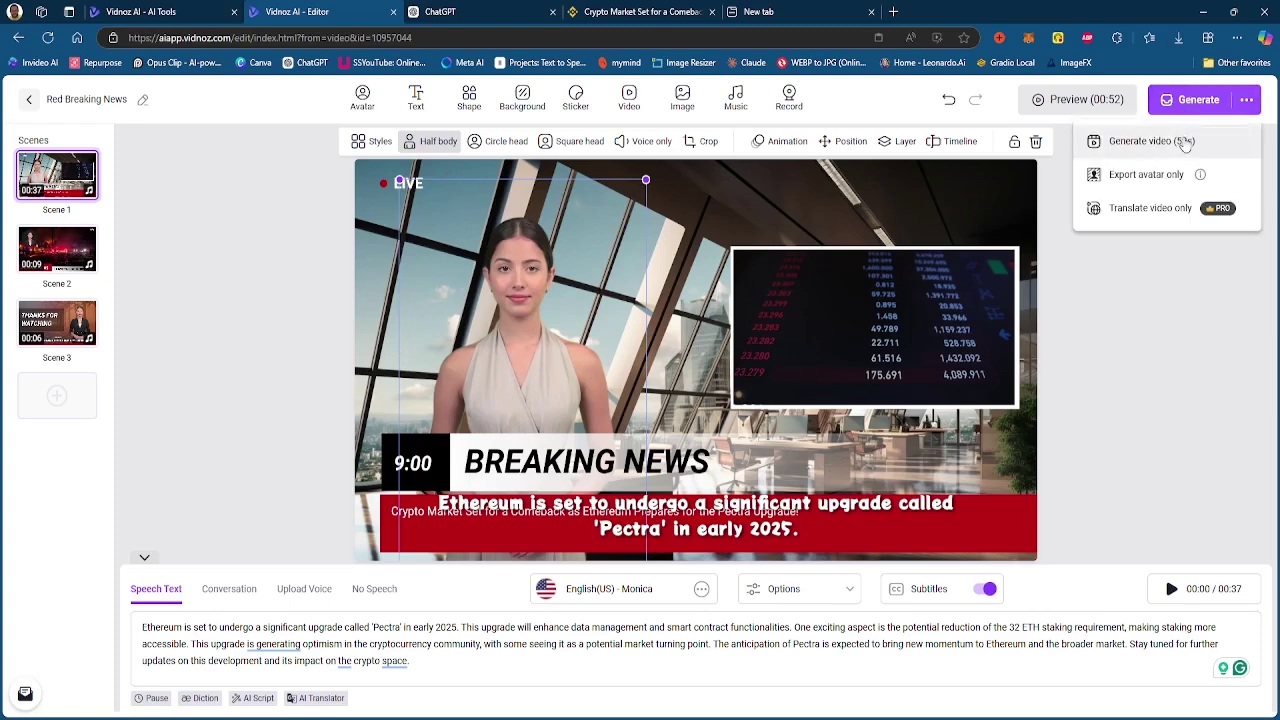
Generate the Red Breaking News video from the Generate dropdown
{"action": "left_click", "coordinate": [1183, 142]}
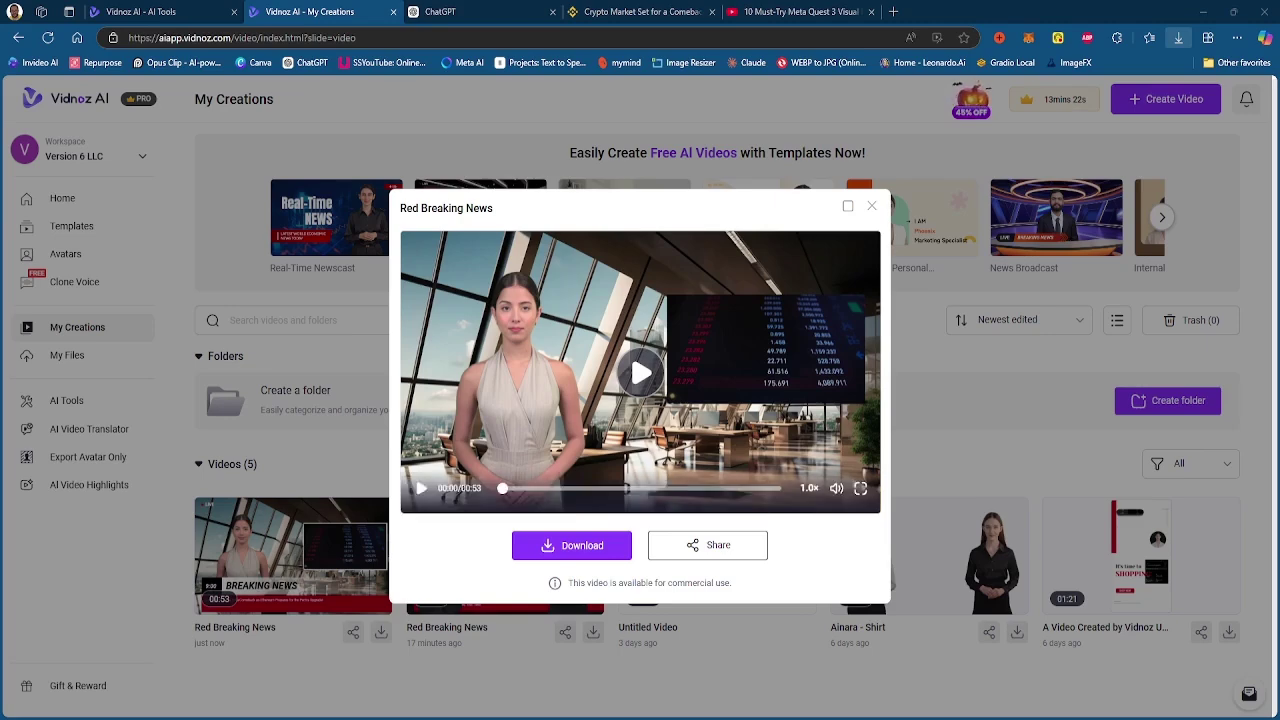
Close the finished video's preview, then open and dismiss the Untitled Video card's options
{"action": "left_click", "coordinate": [871, 206]}
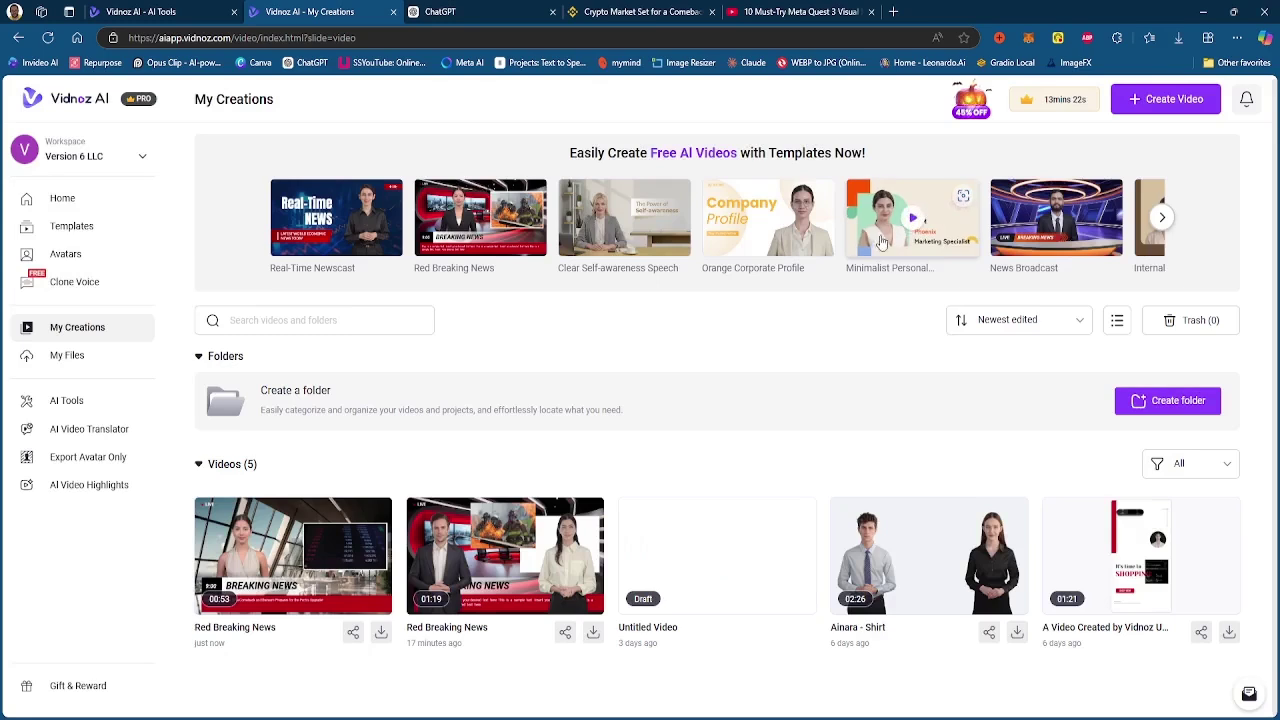
{"action": "left_click", "coordinate": [800, 515]}
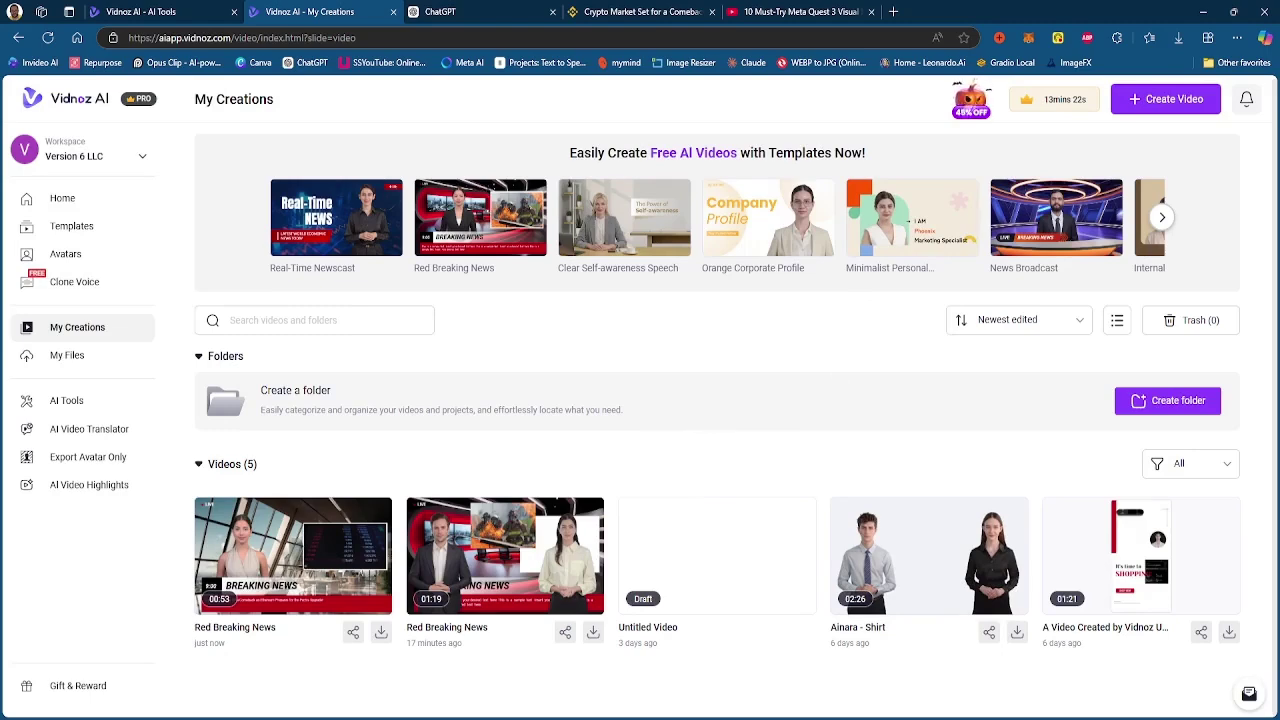
{"action": "mouse_move", "coordinate": [655, 505]}
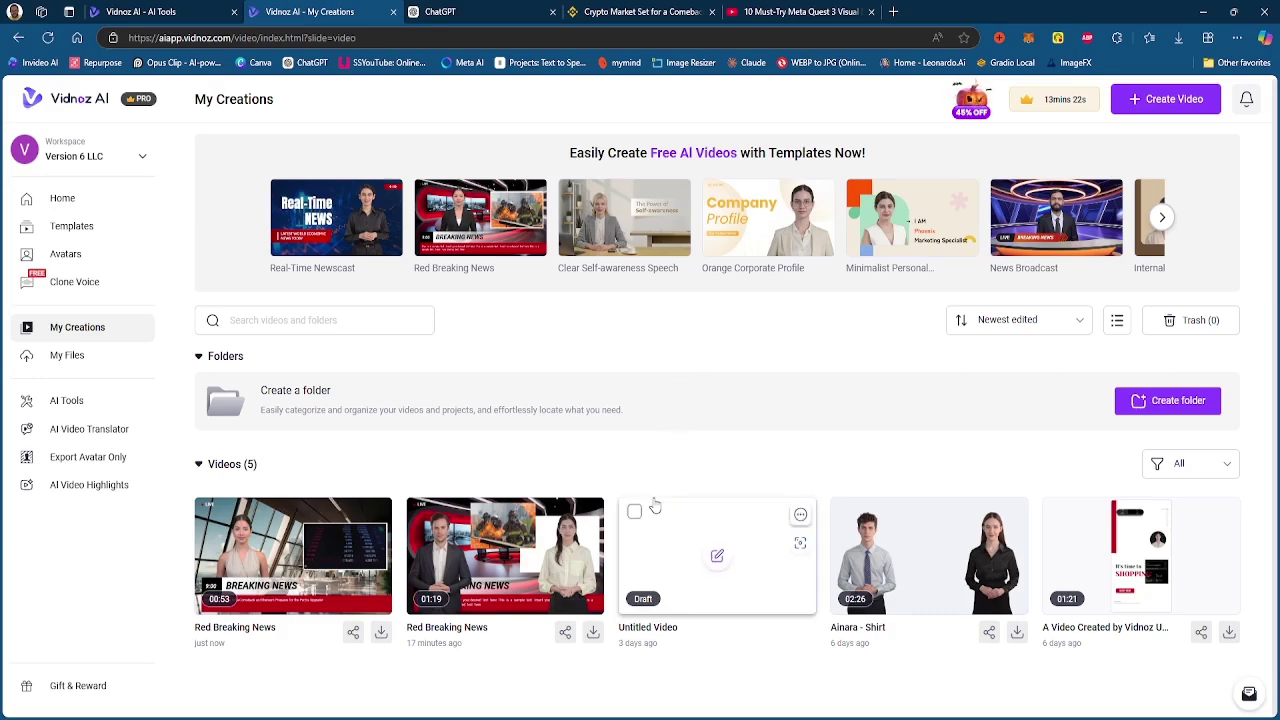